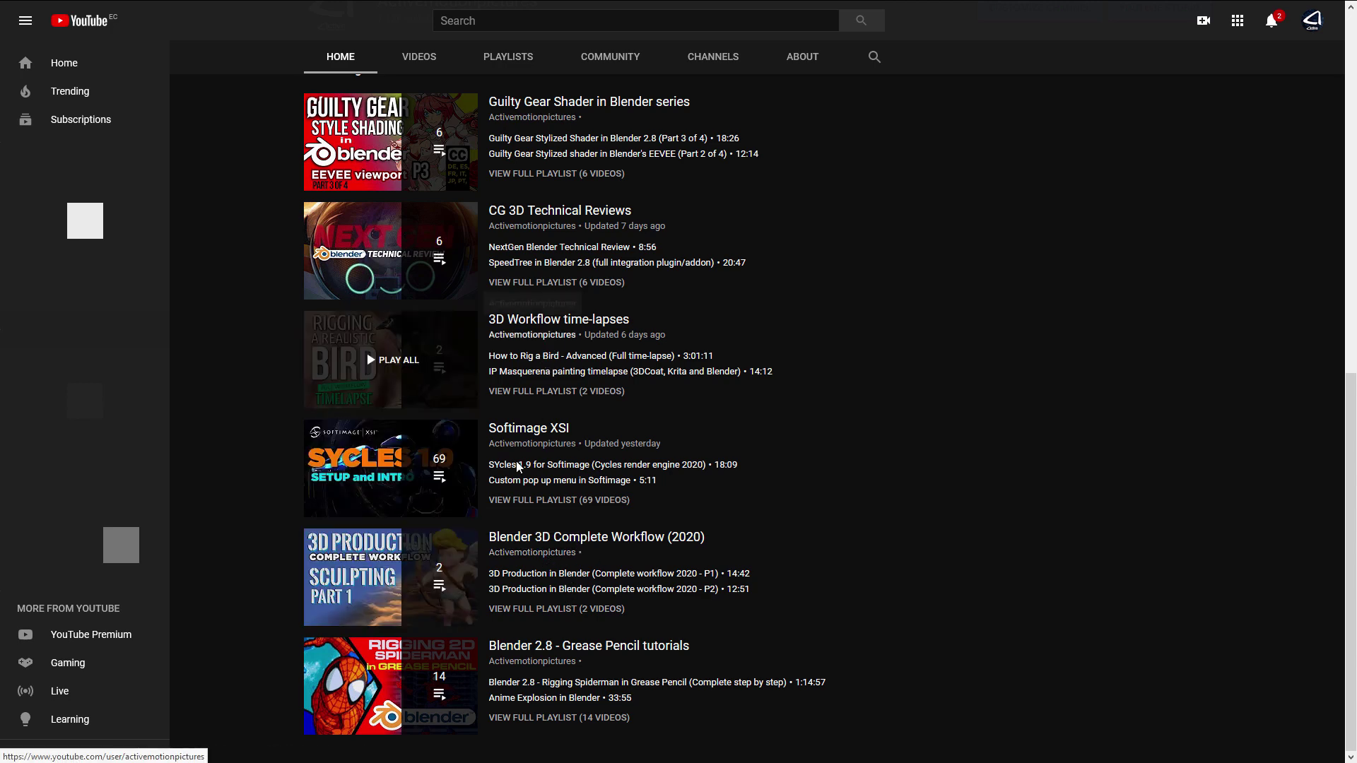
# Look over the channel's home page and open its list of uploaded videos.
pyautogui.scroll(4, 849, 466)
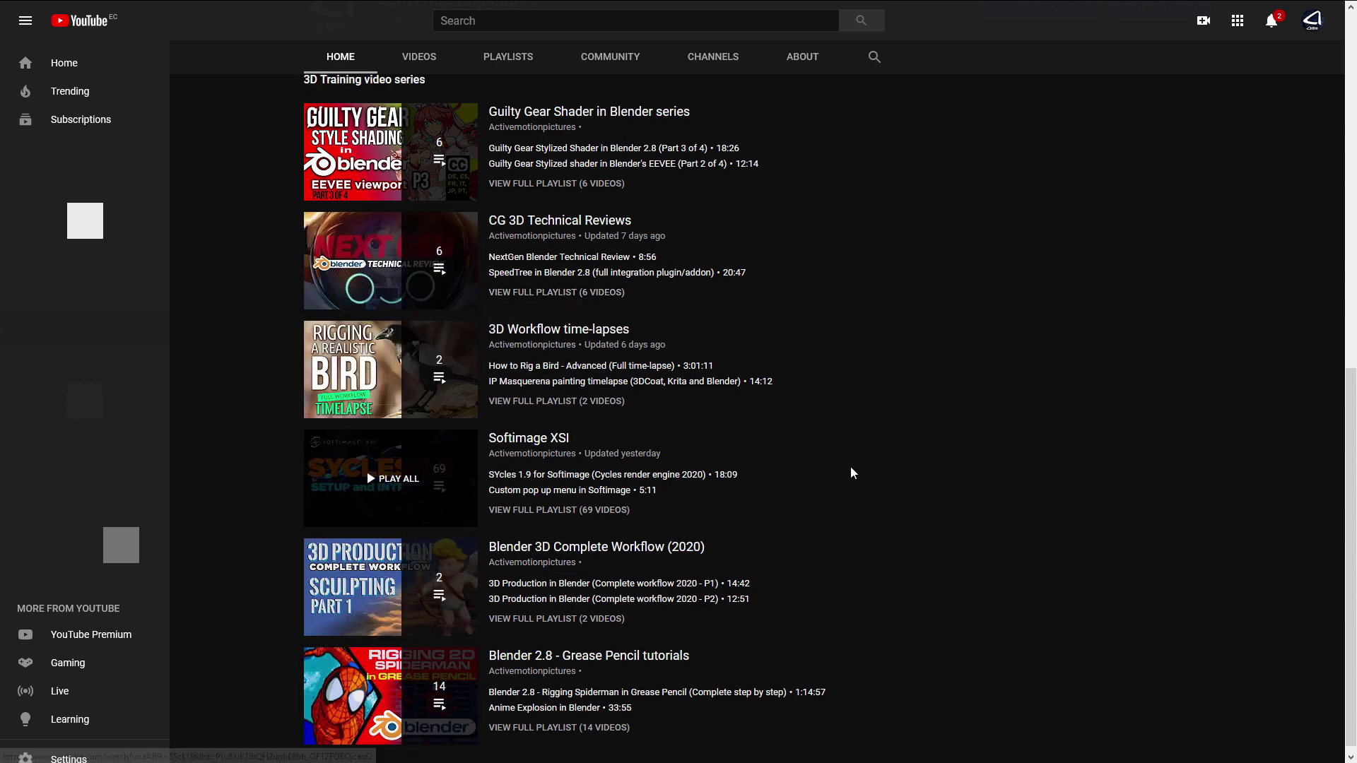
pyautogui.scroll(4, 839, 510)
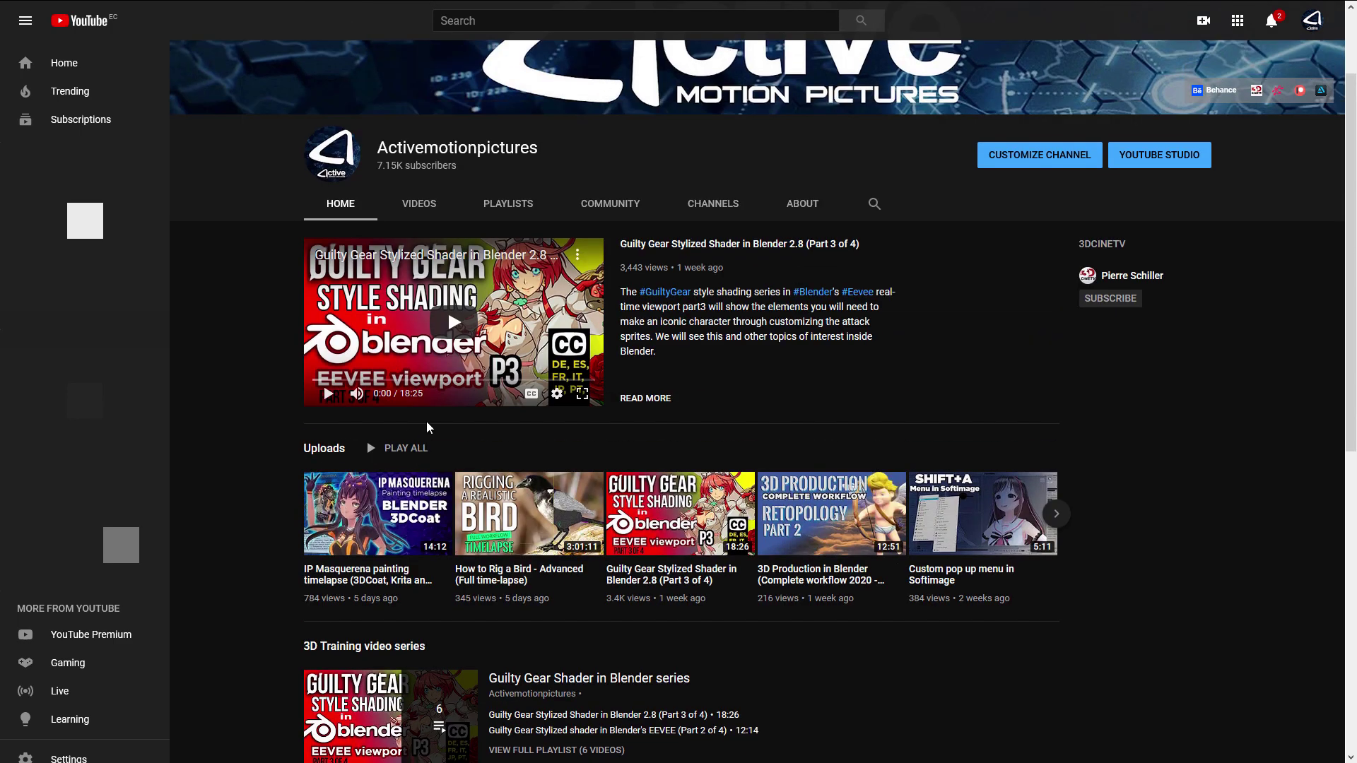
pyautogui.click(425, 207)
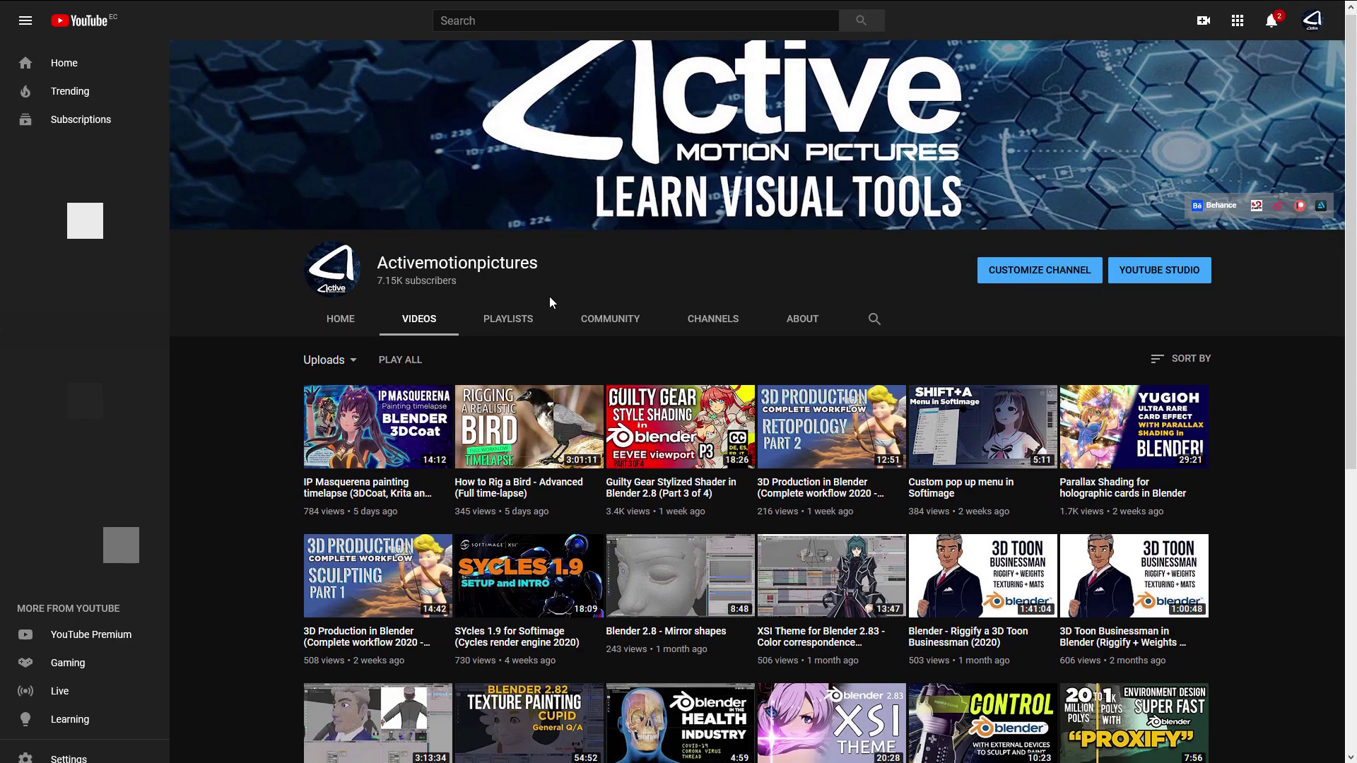
pyautogui.scroll(-1, 549, 295)
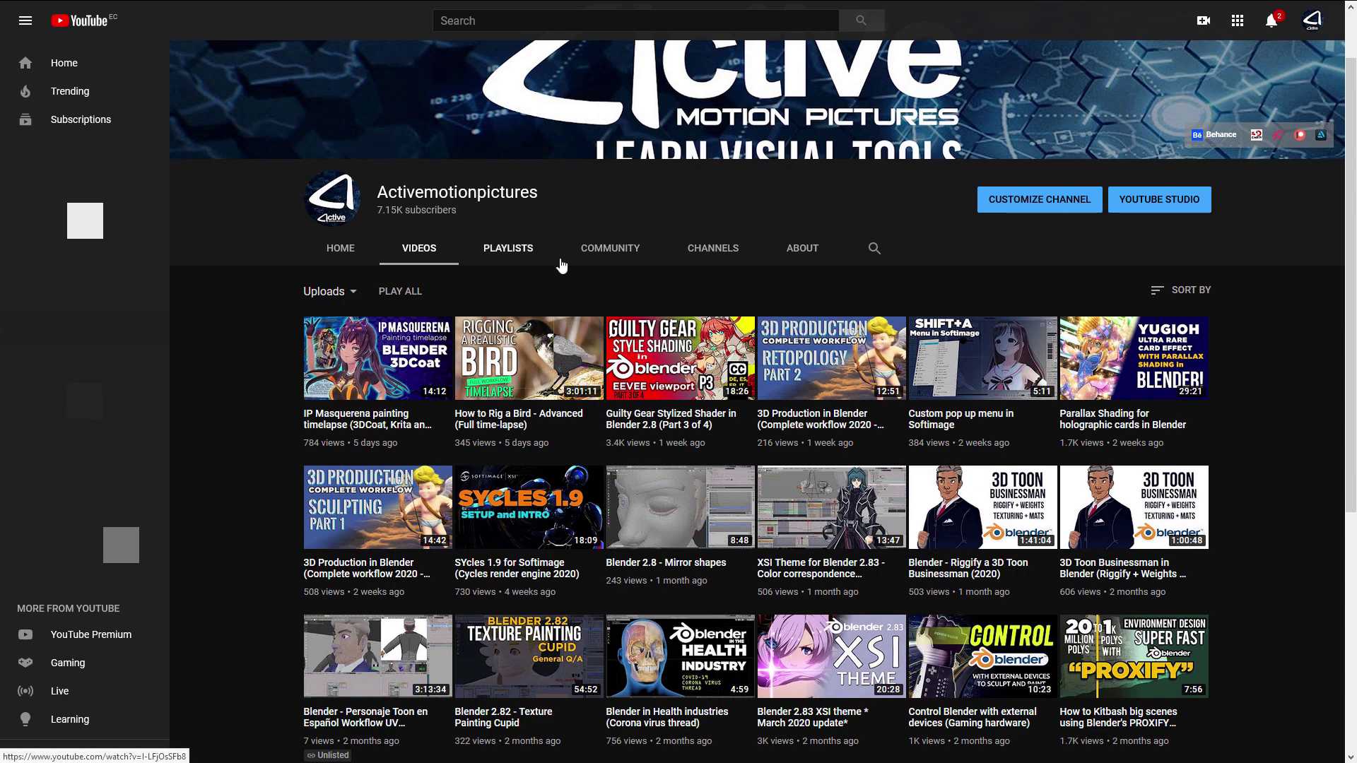
# Open the channel's playlists and look through the created and saved ones.
pyautogui.click(517, 250)
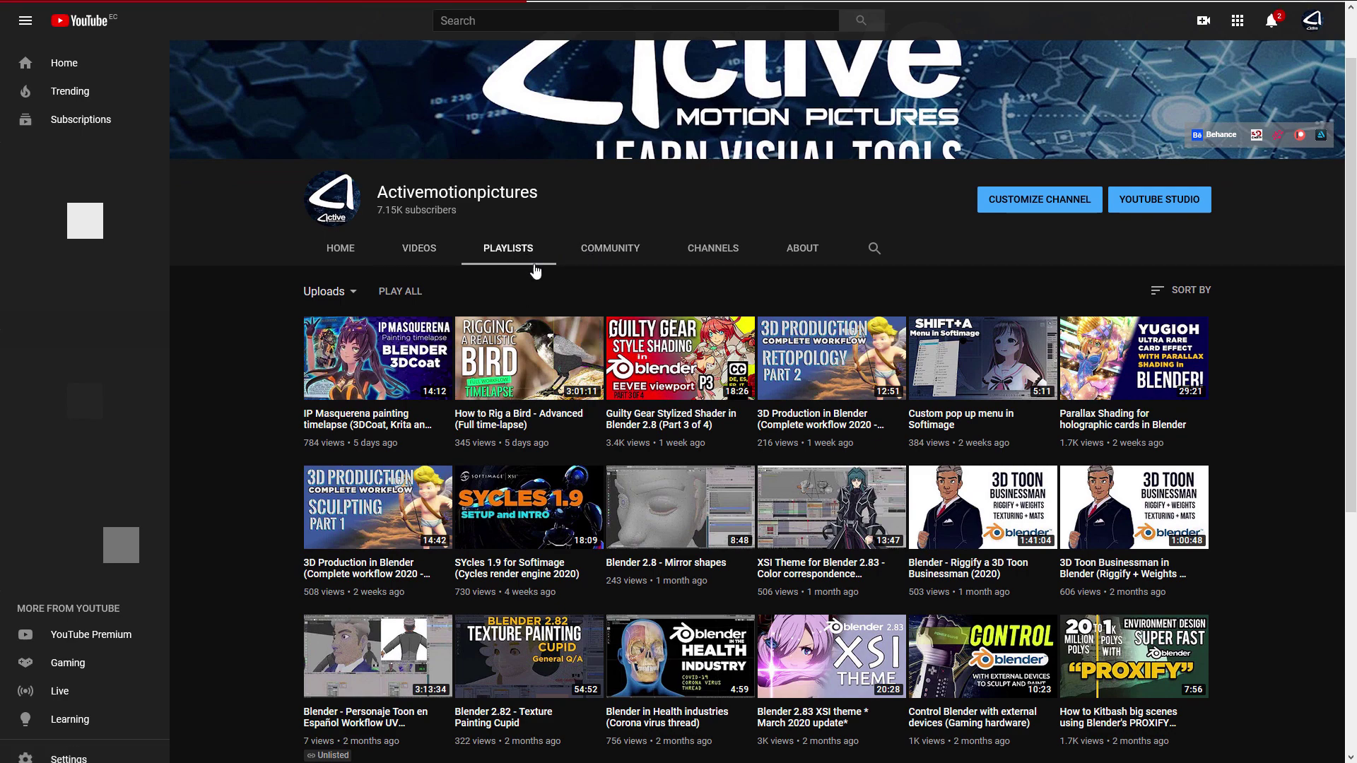
pyautogui.scroll(-2, 623, 323)
pyautogui.scroll(-1, 623, 325)
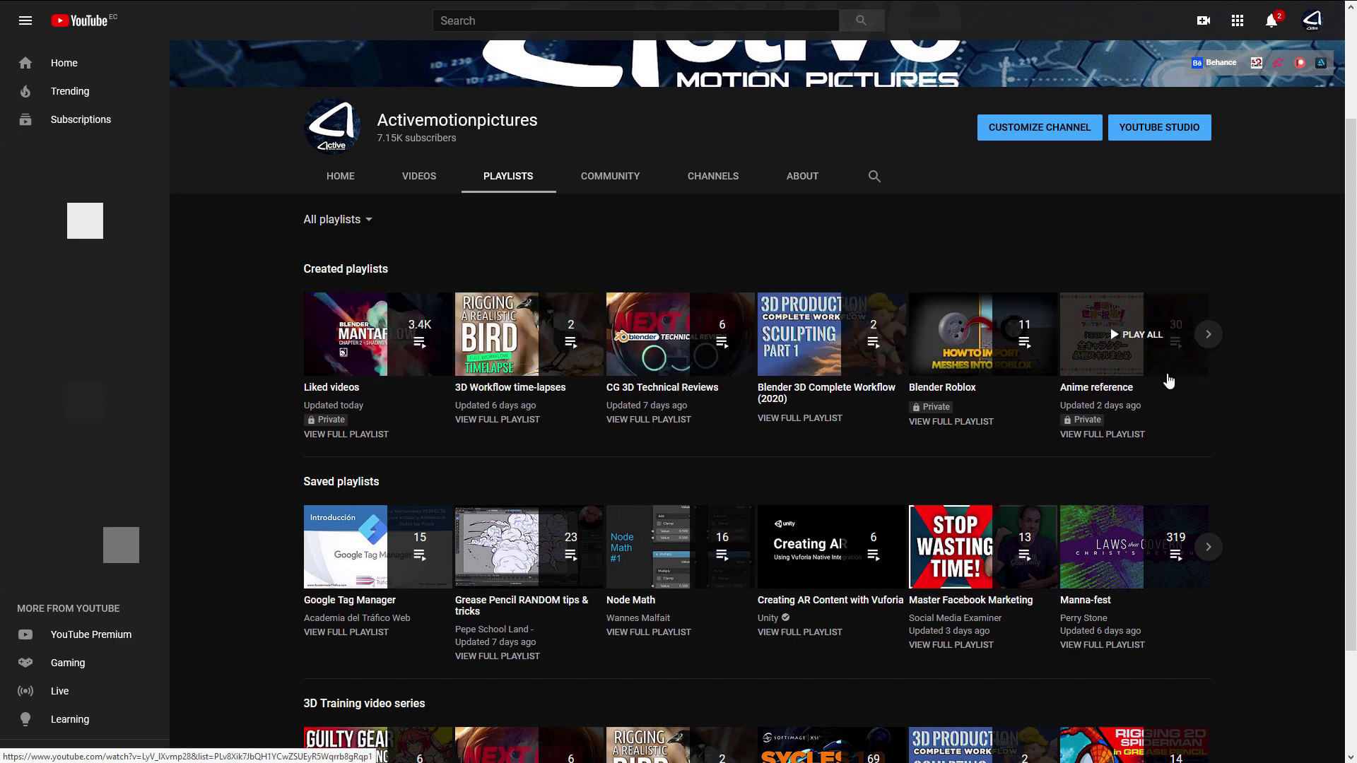
pyautogui.scroll(2, 1231, 460)
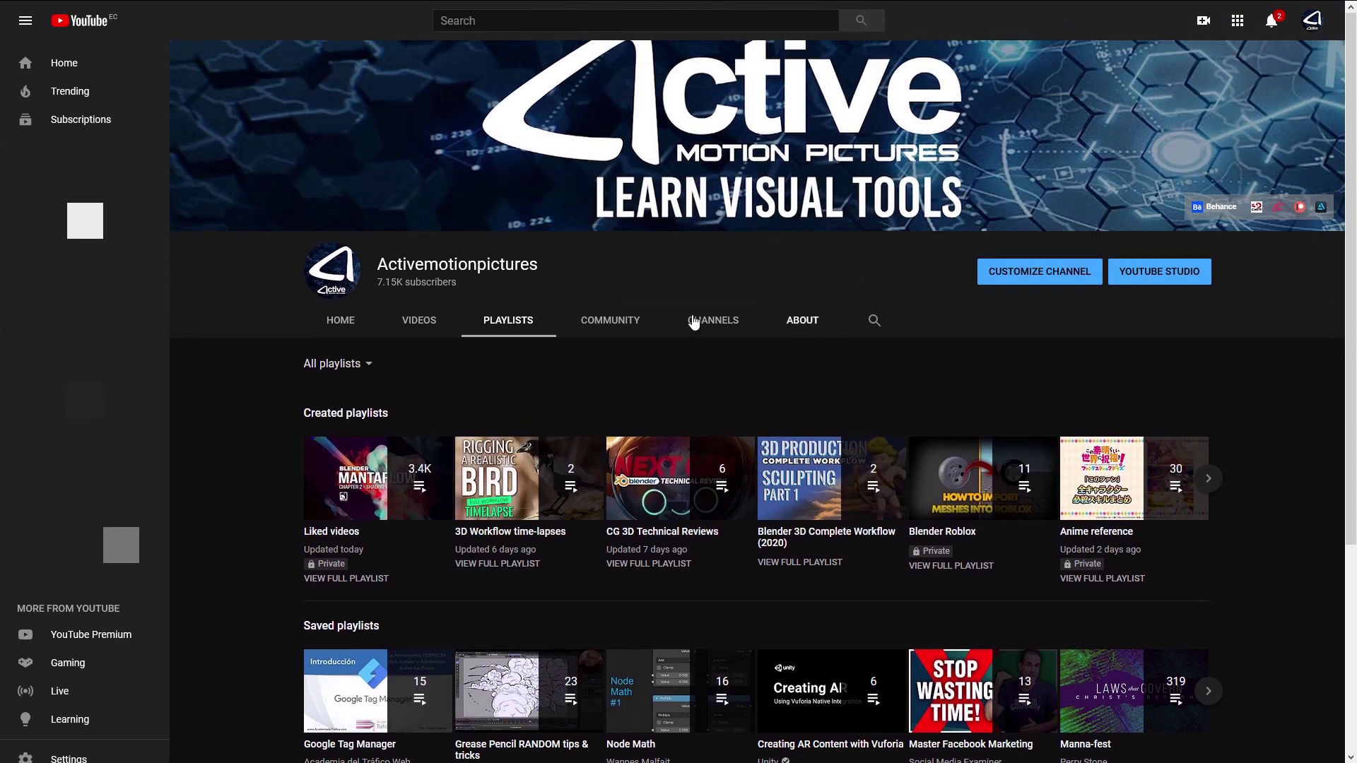
# Examine the channel's Community posts back to the Narmaya post, and open the channel's About page.
pyautogui.click(594, 322)
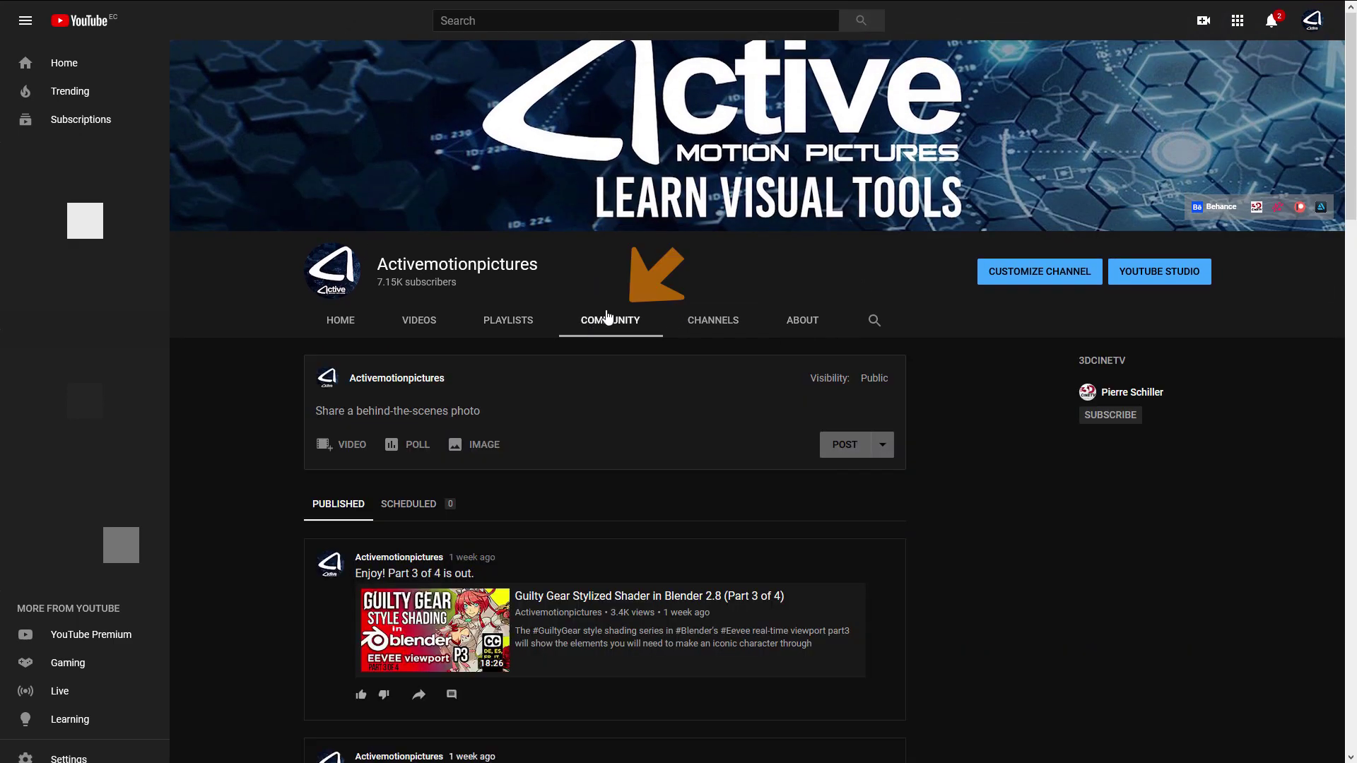
pyautogui.scroll(-2, 690, 361)
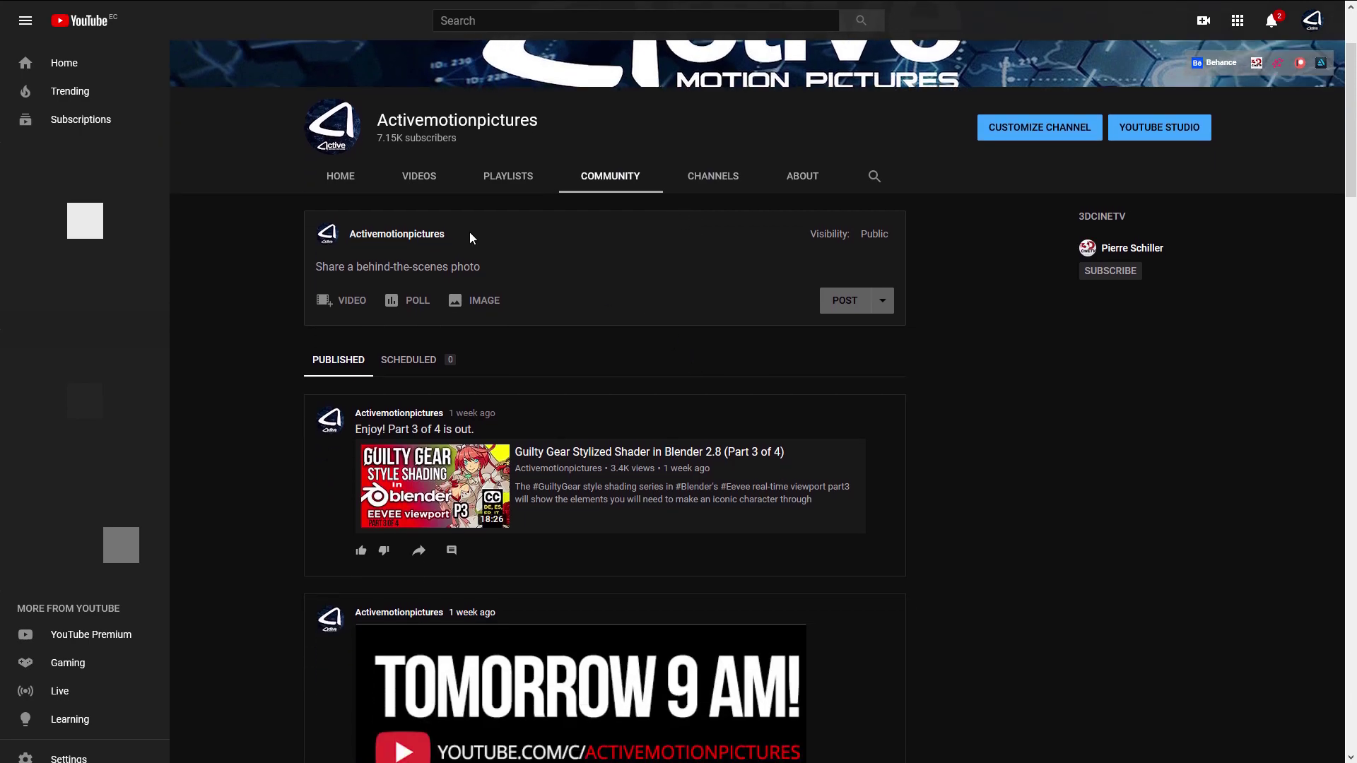
pyautogui.scroll(-13, 640, 407)
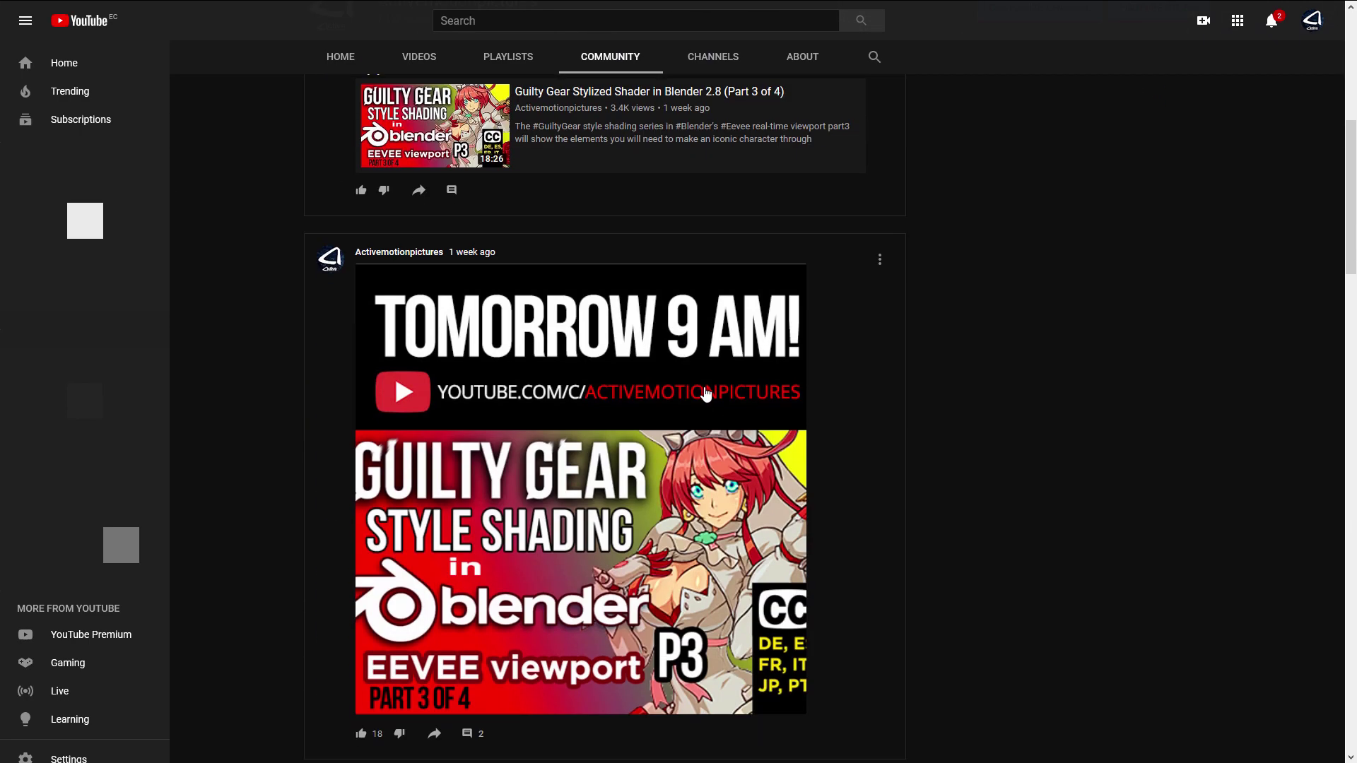
pyautogui.scroll(-12, 861, 402)
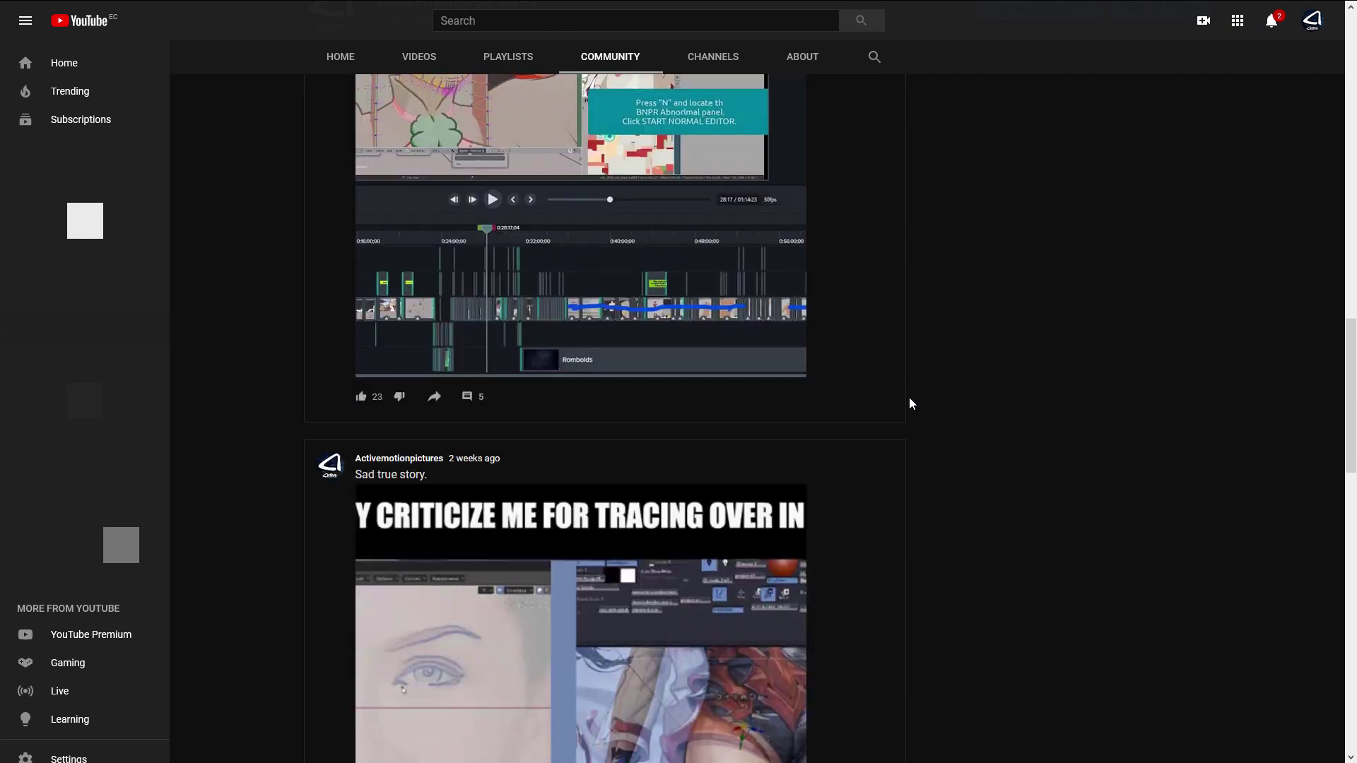
pyautogui.scroll(-14, 942, 392)
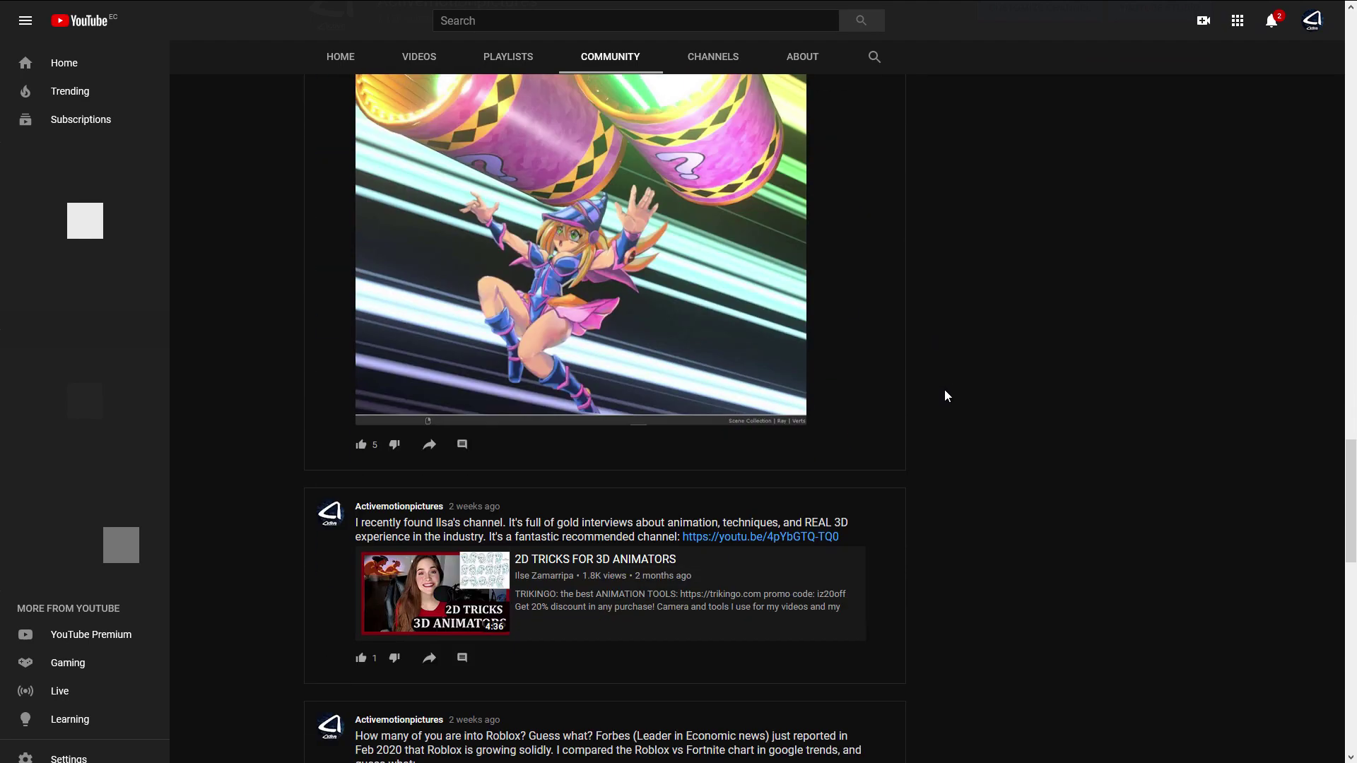
pyautogui.scroll(-10, 948, 390)
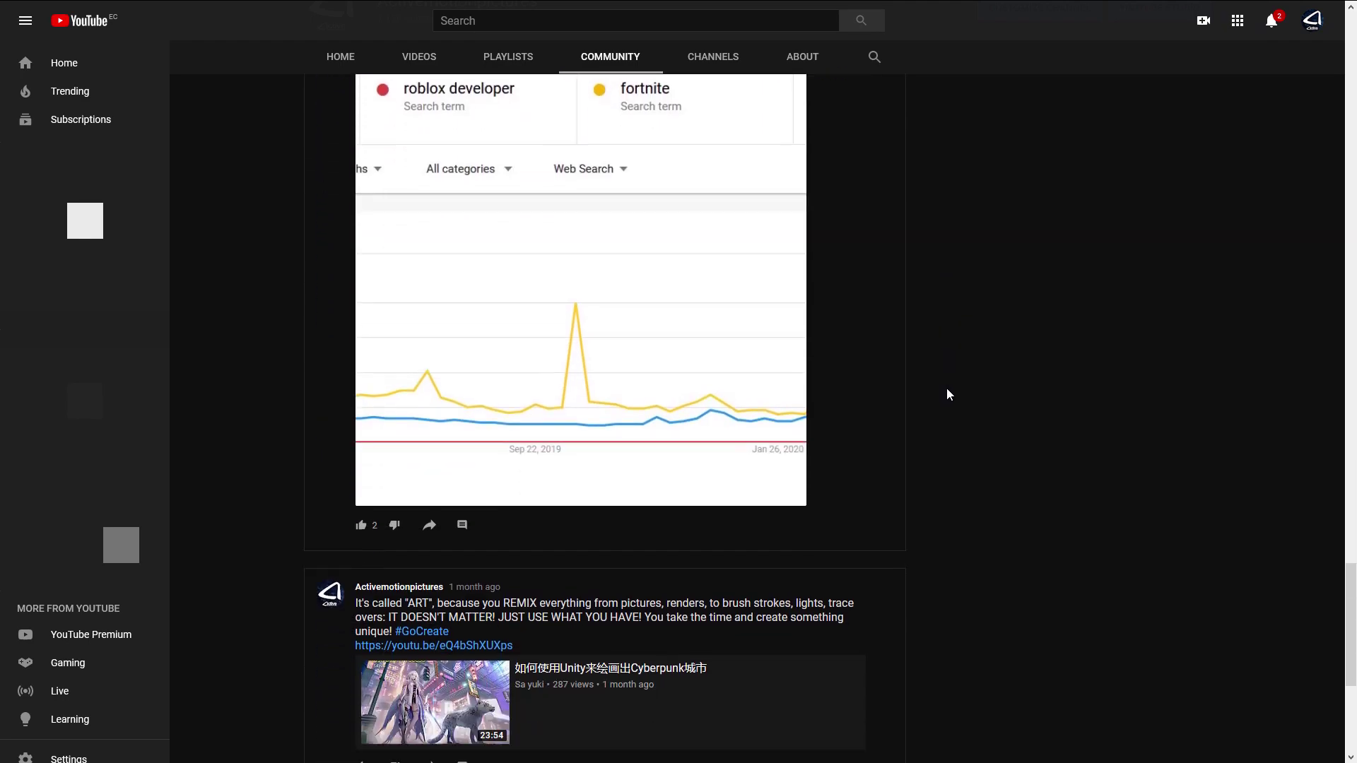
pyautogui.scroll(-7, 948, 390)
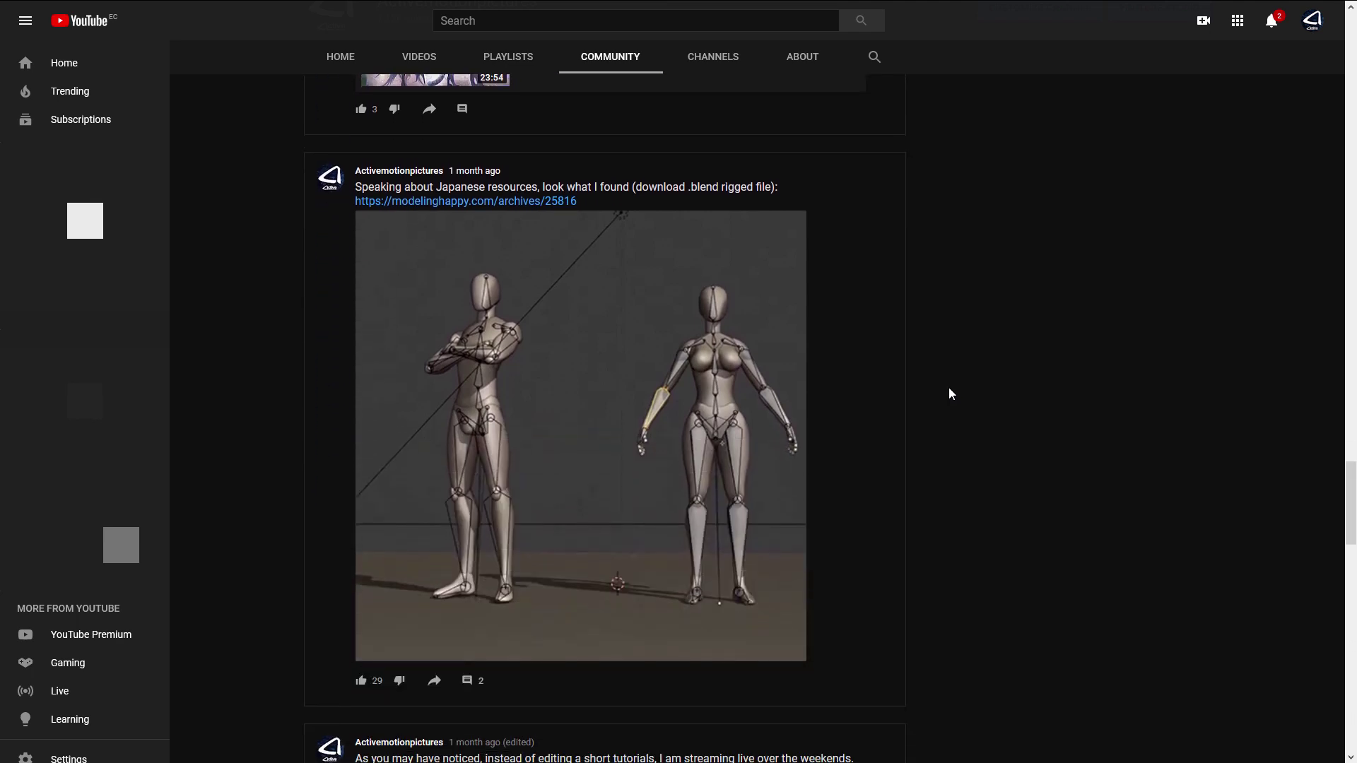
pyautogui.scroll(-7, 949, 392)
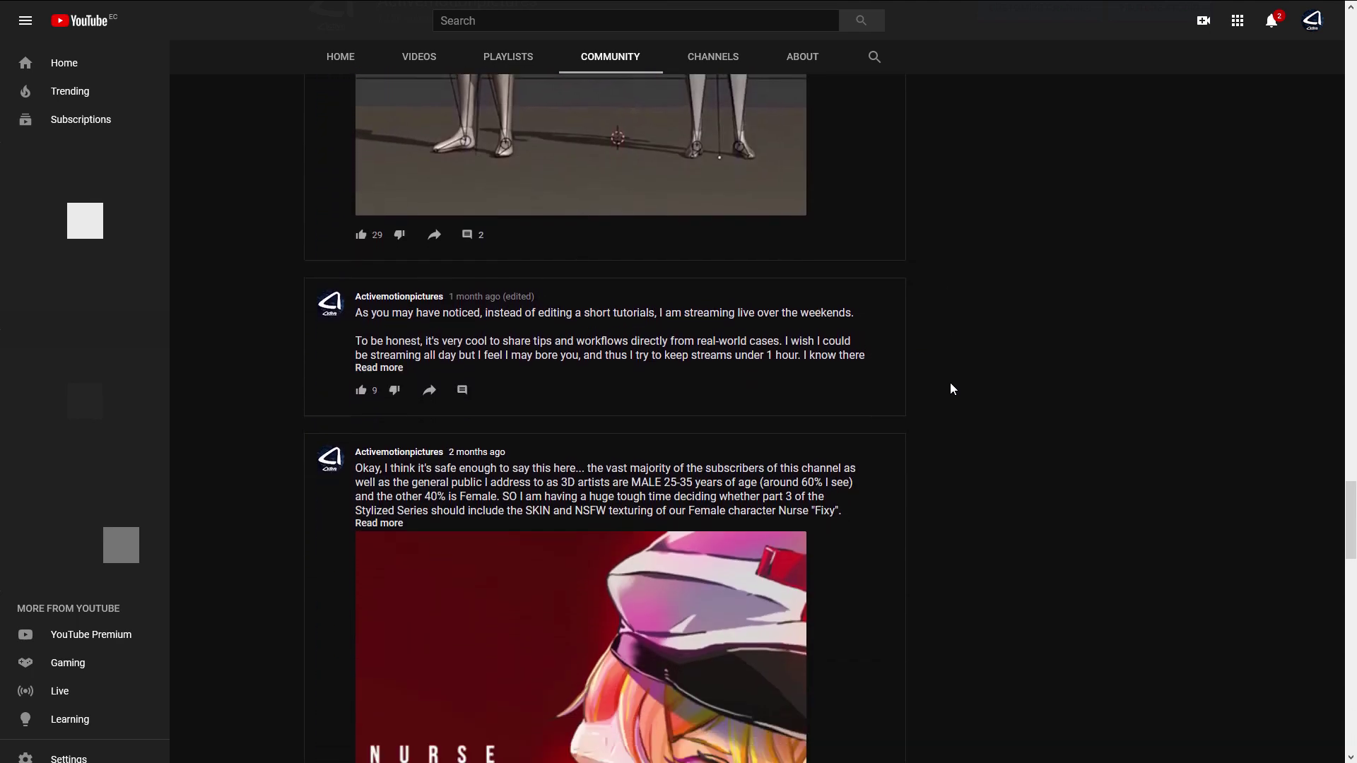
pyautogui.scroll(-12, 951, 389)
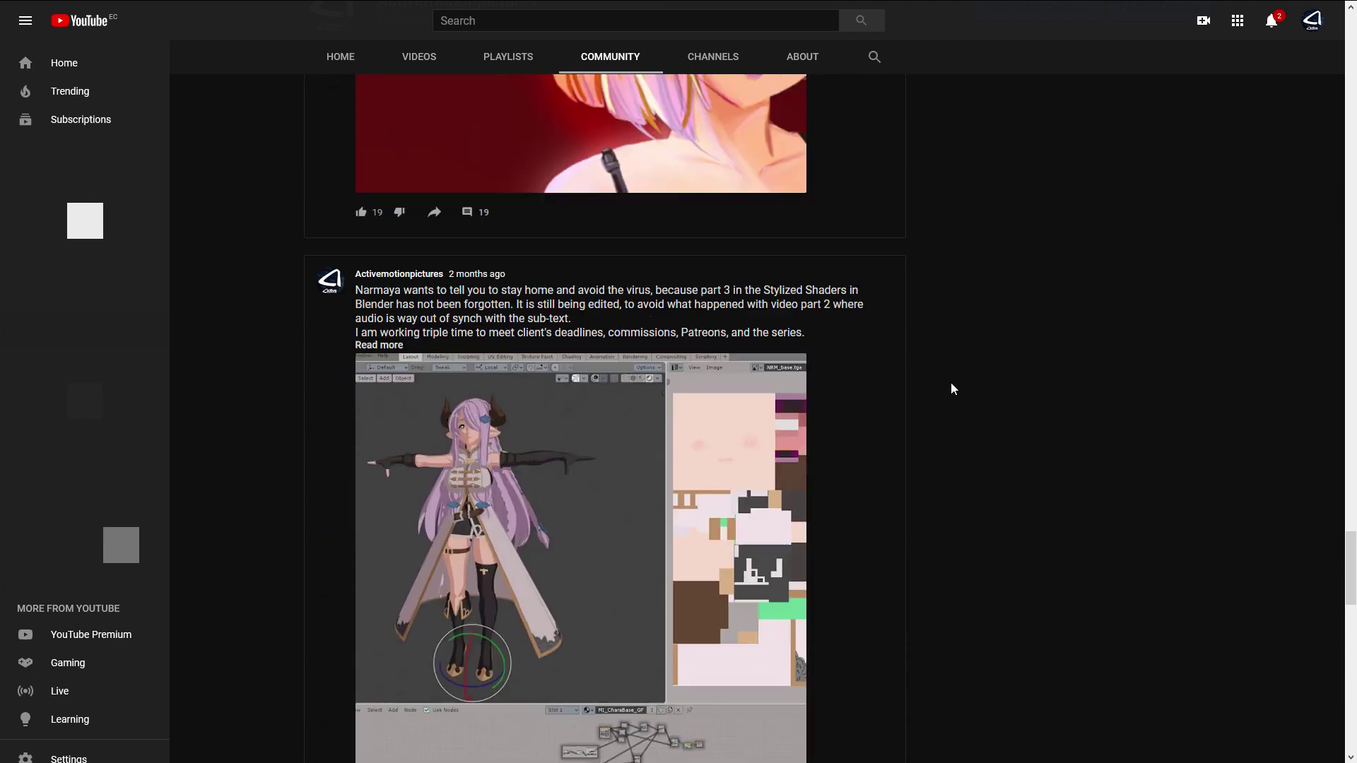
pyautogui.scroll(3, 967, 410)
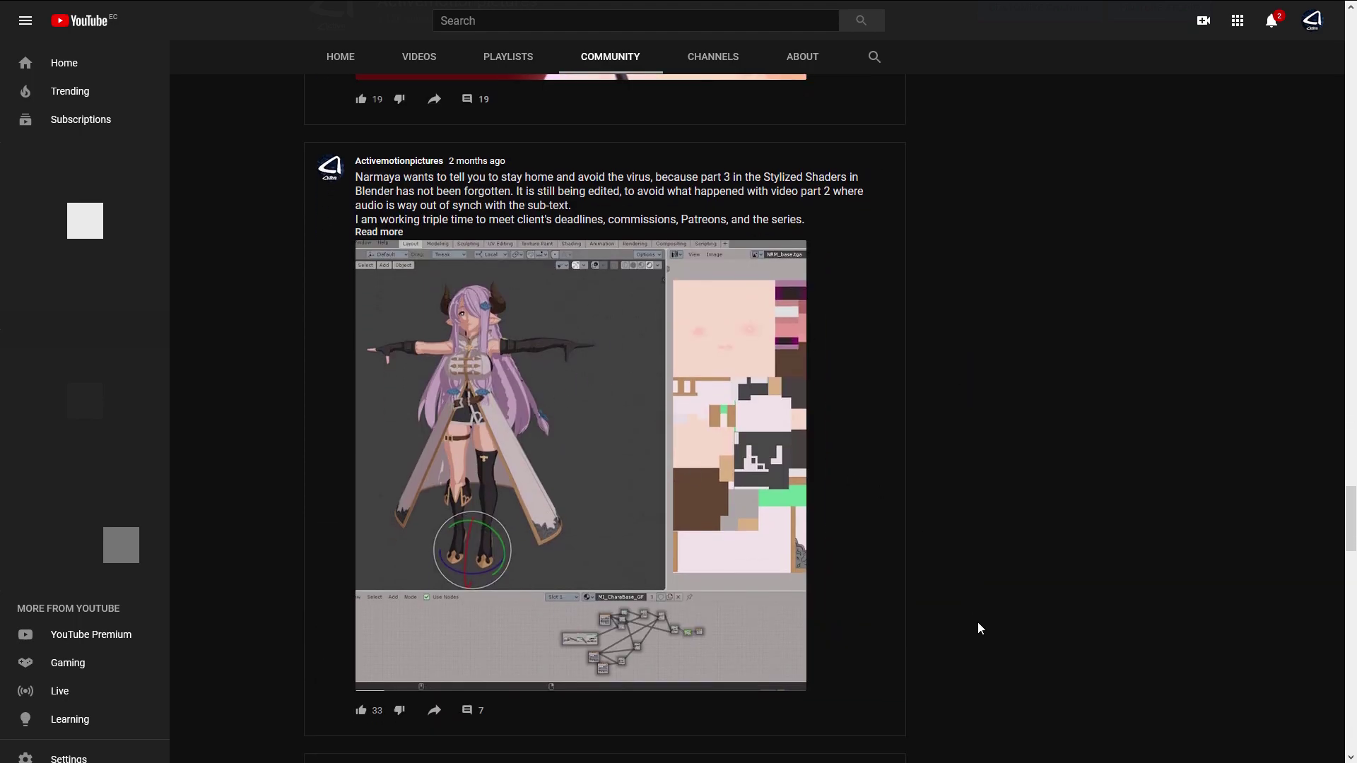
pyautogui.middleClick(988, 640)
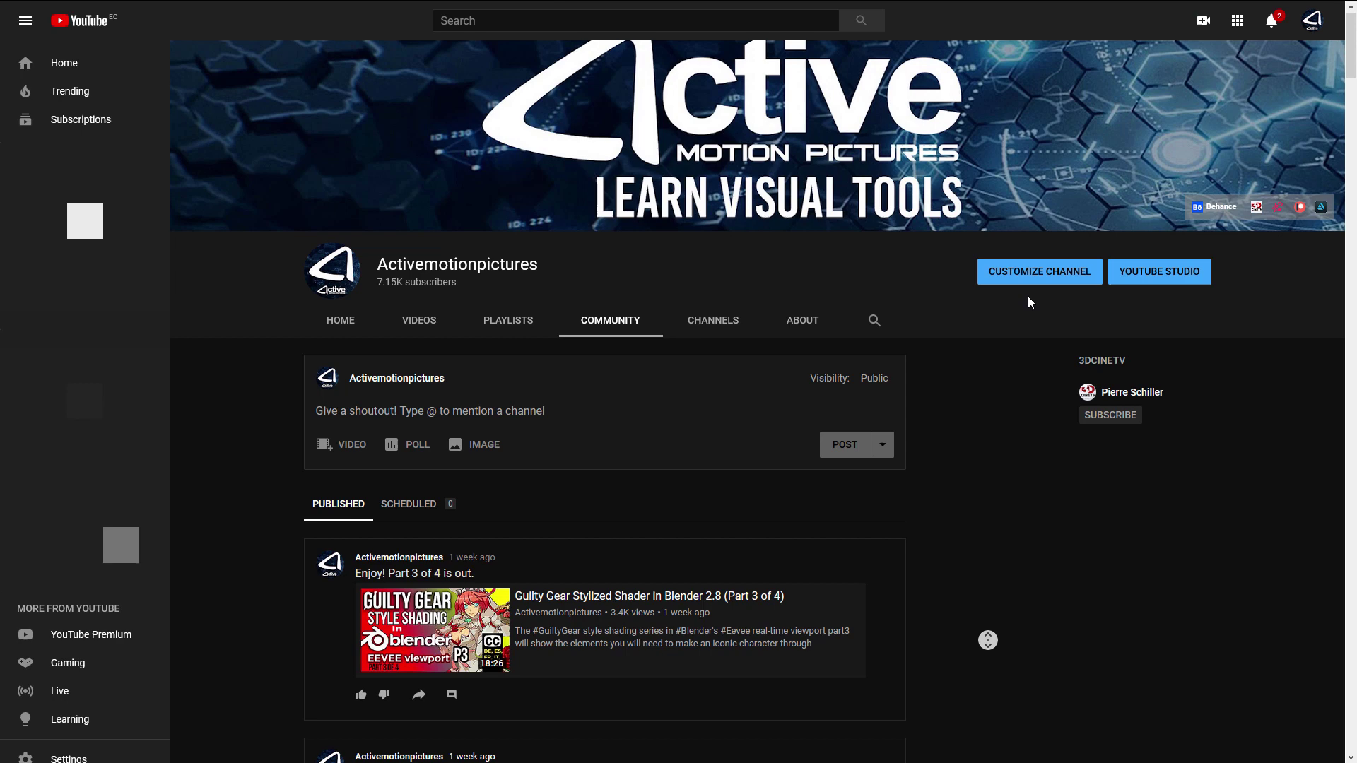
pyautogui.middleClick(1028, 295)
pyautogui.click(803, 322)
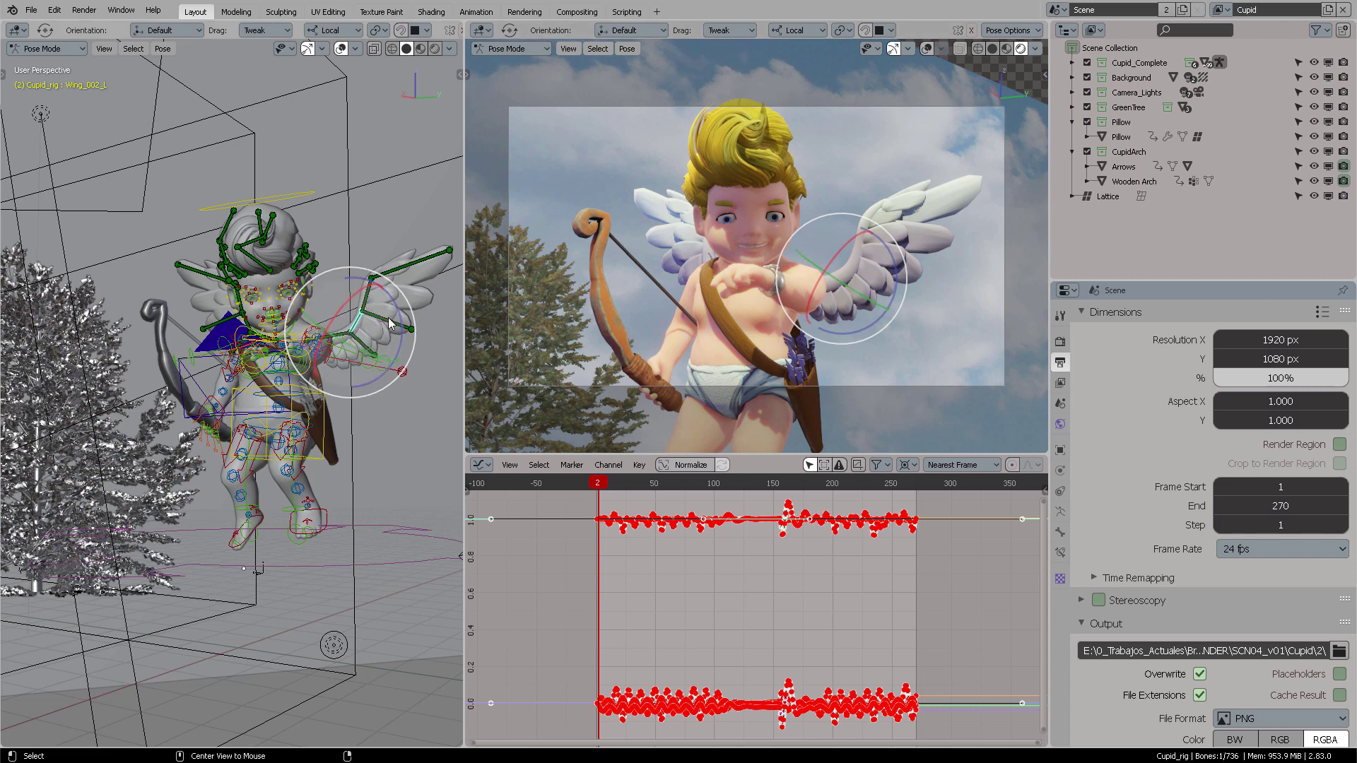
# Clear the wing bone selection and set the Debug Value to 1 with the Debug Menu operator.
pyautogui.click(379, 238)
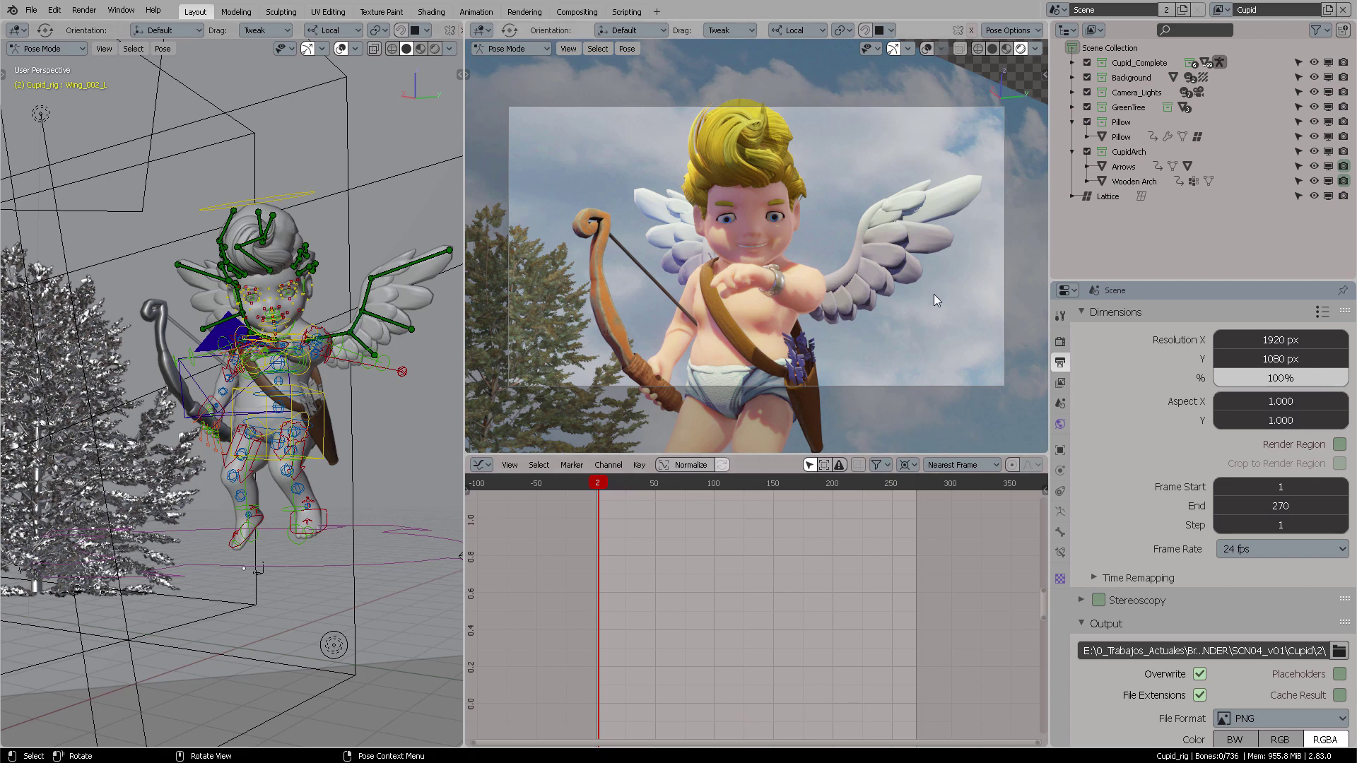
pyautogui.press('F3')
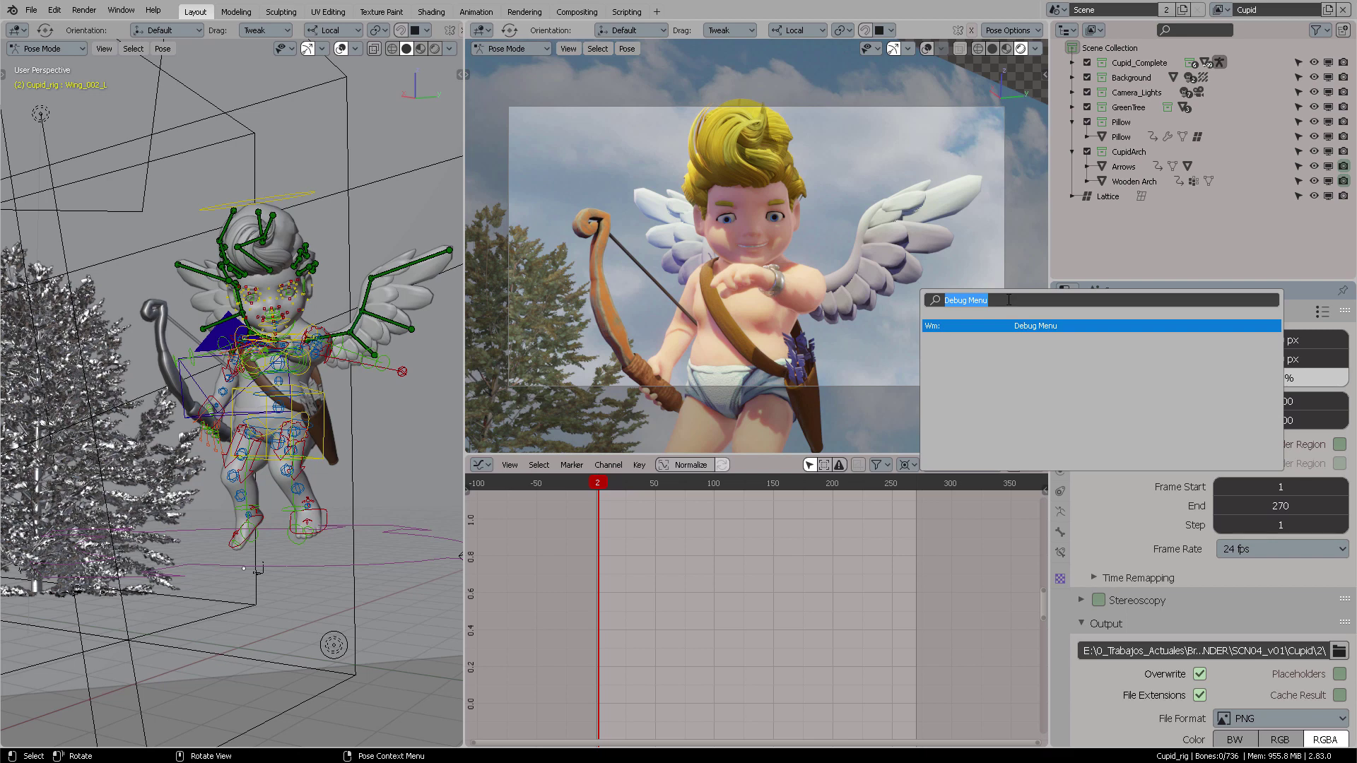
pyautogui.press('BackSpace')
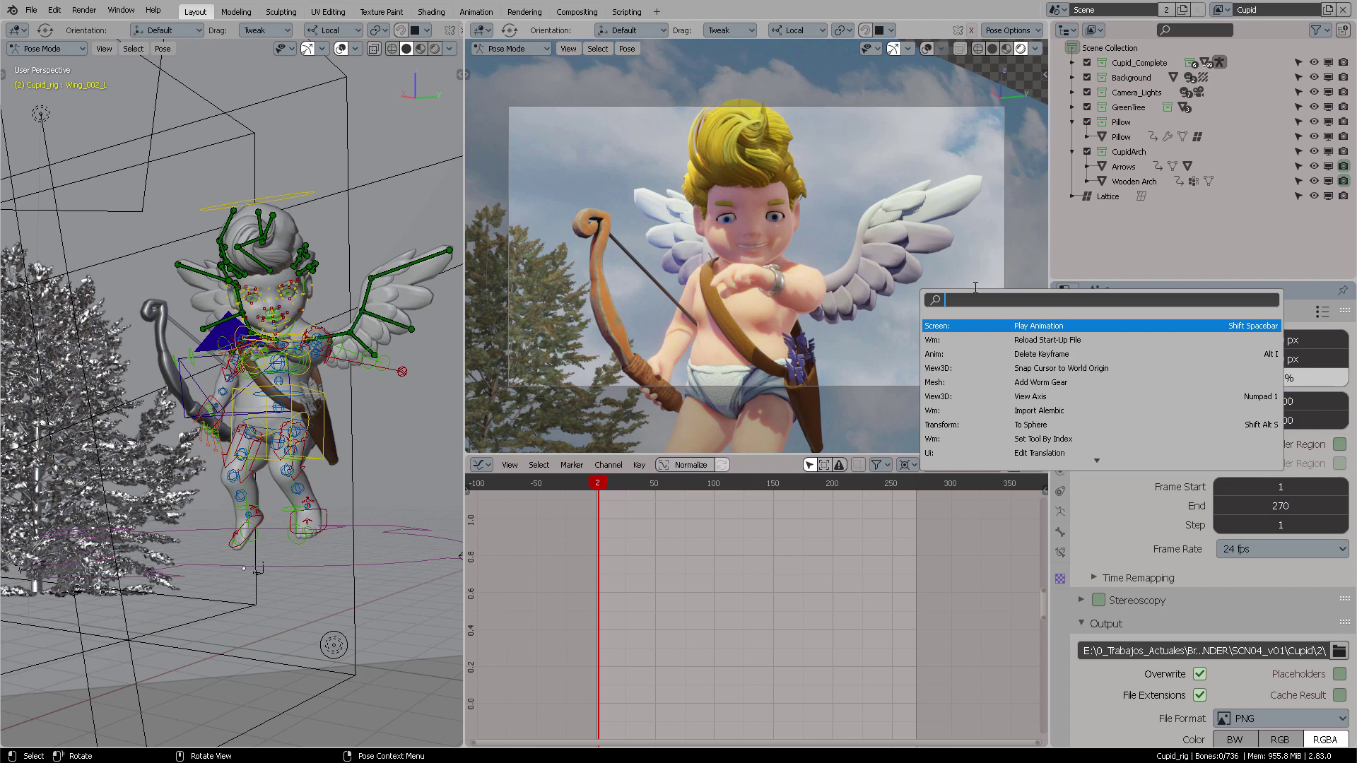
pyautogui.write('debug')
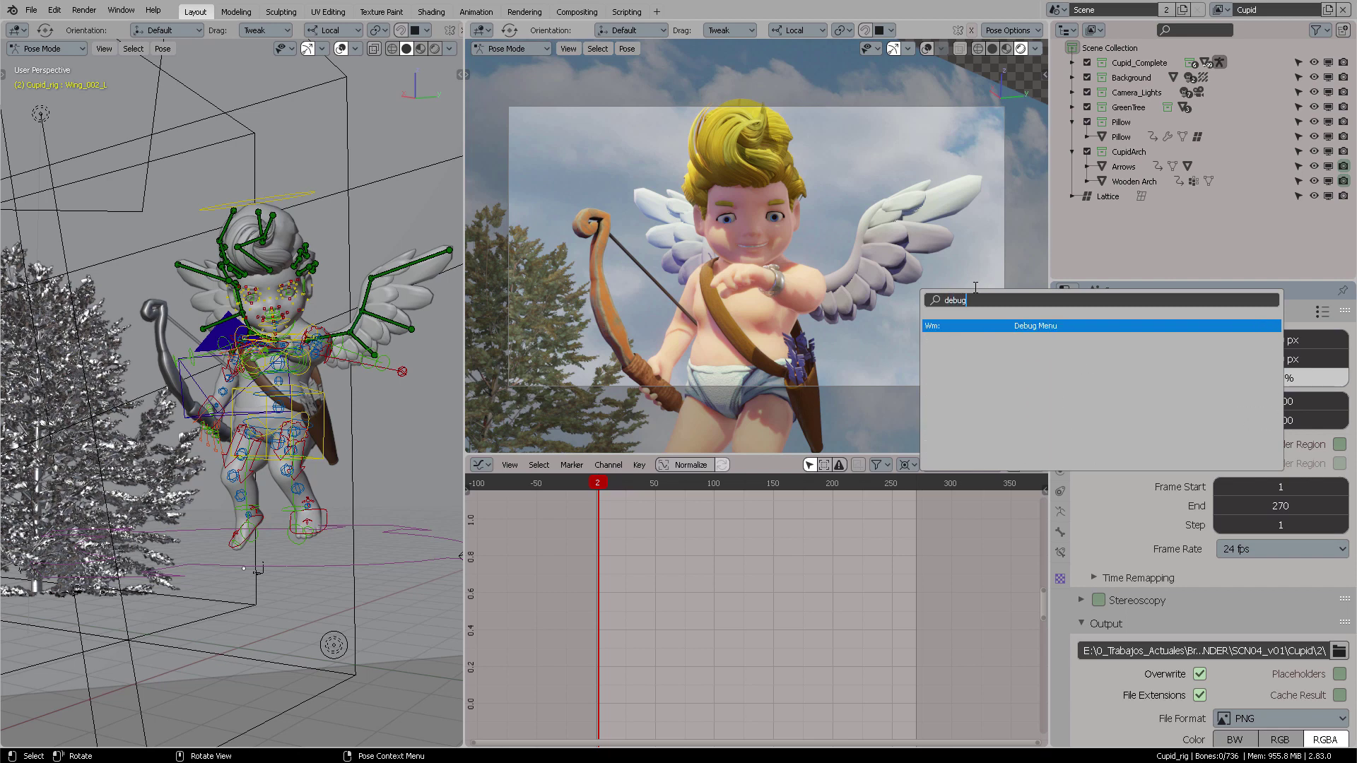
pyautogui.press('Return')
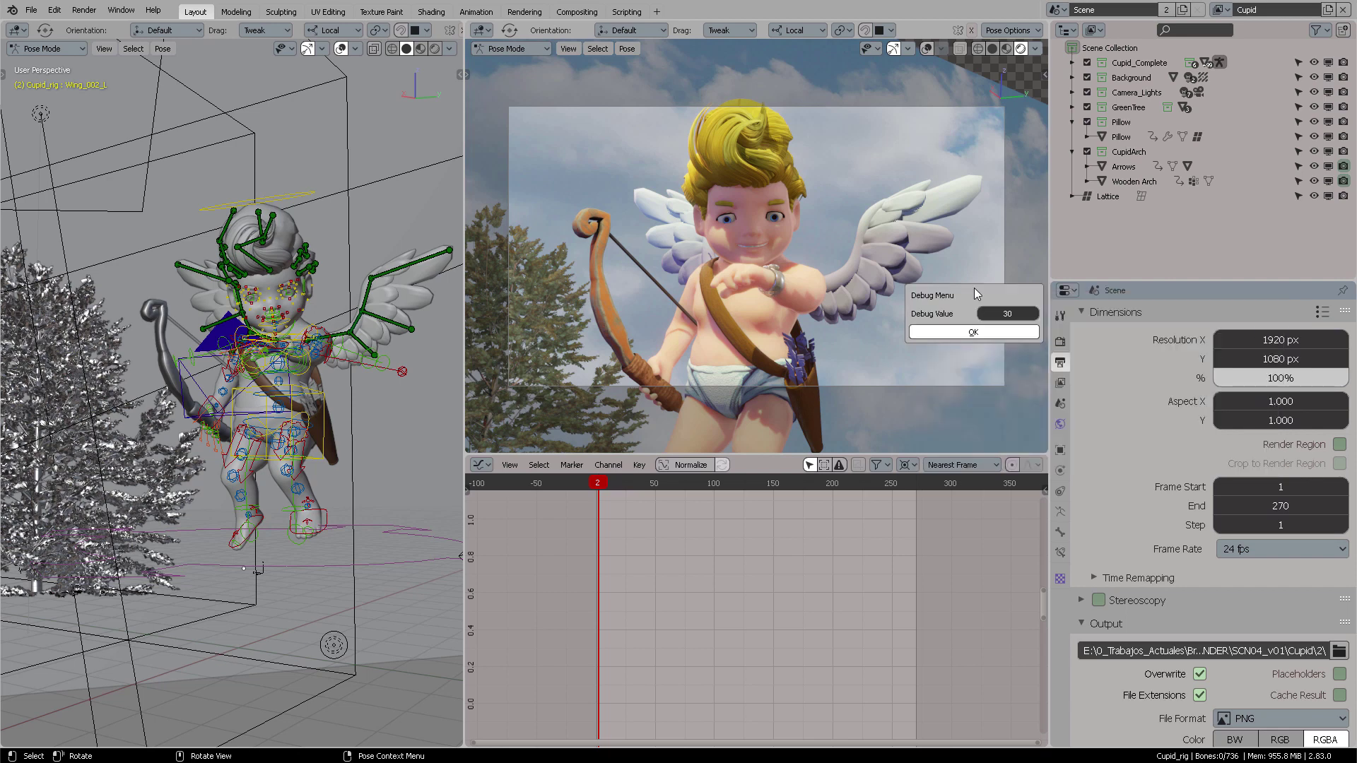
pyautogui.click(998, 314)
pyautogui.write('1')
pyautogui.click(961, 329)
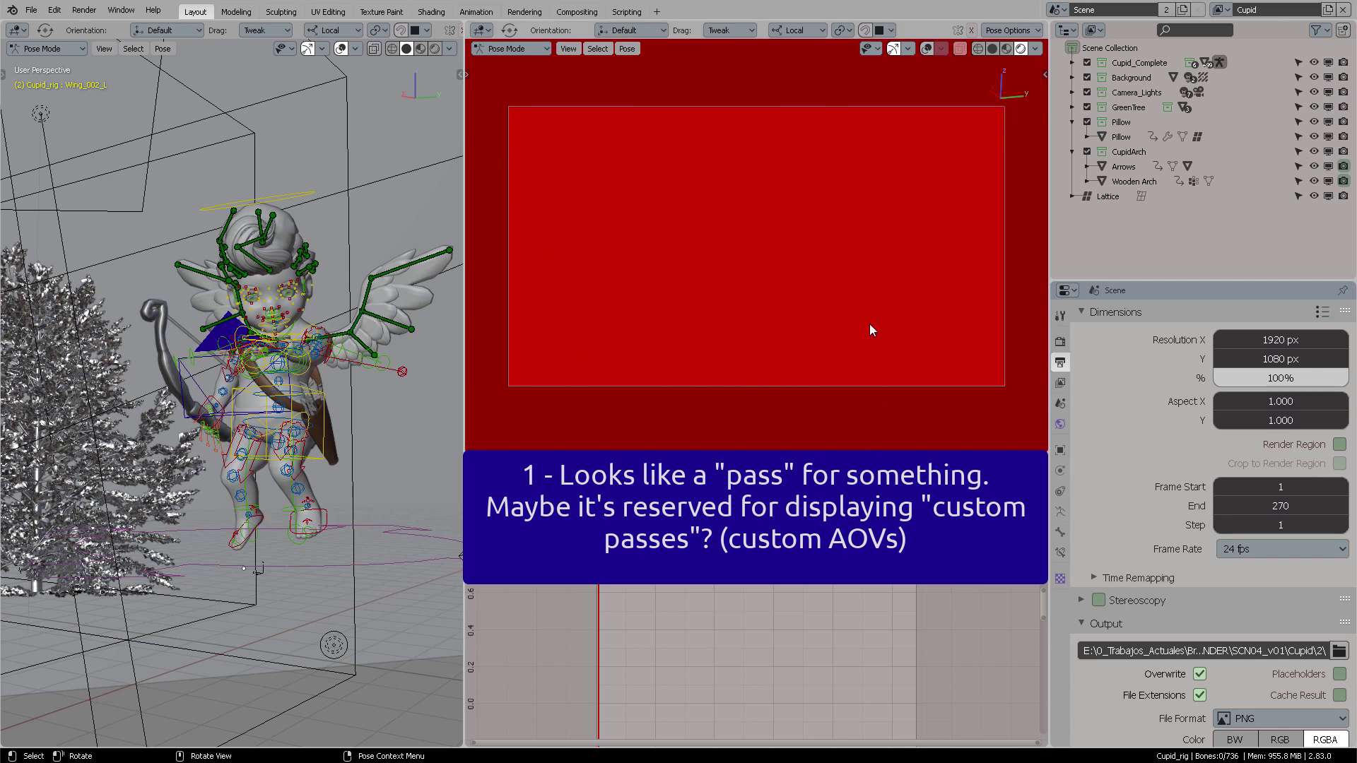
# Set the Debug Value to 2 with the Debug Menu operator to show another pass in the camera viewport.
pyautogui.press('F3')
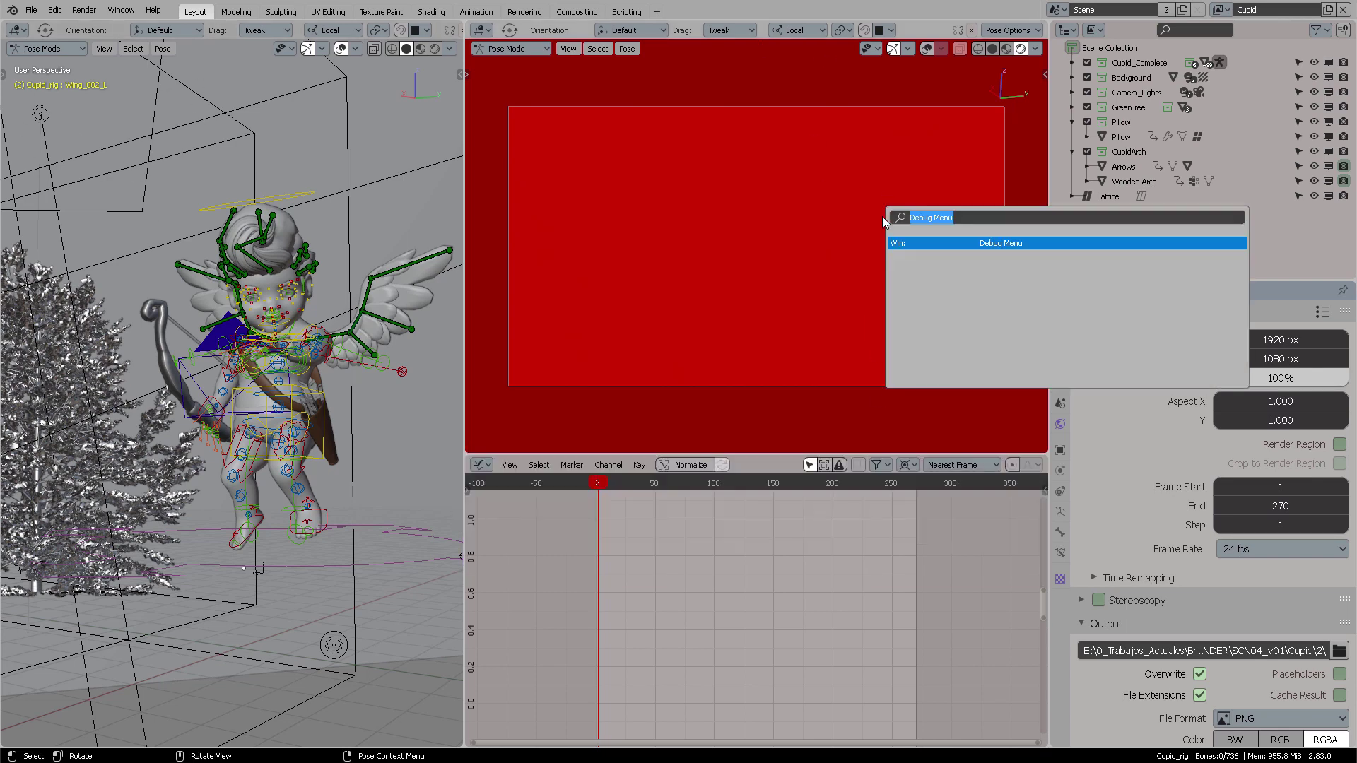
pyautogui.press('Return')
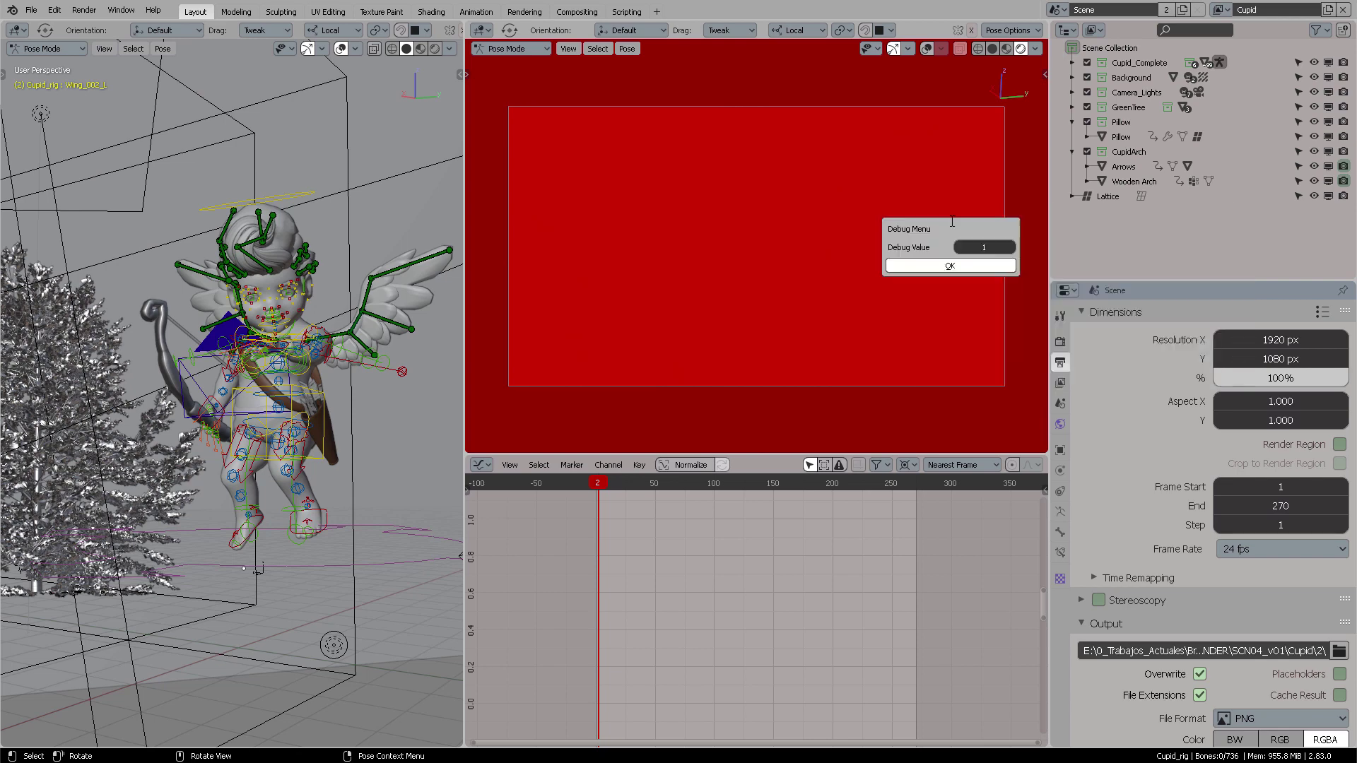
pyautogui.click(987, 247)
pyautogui.press('Return')
pyautogui.click(967, 265)
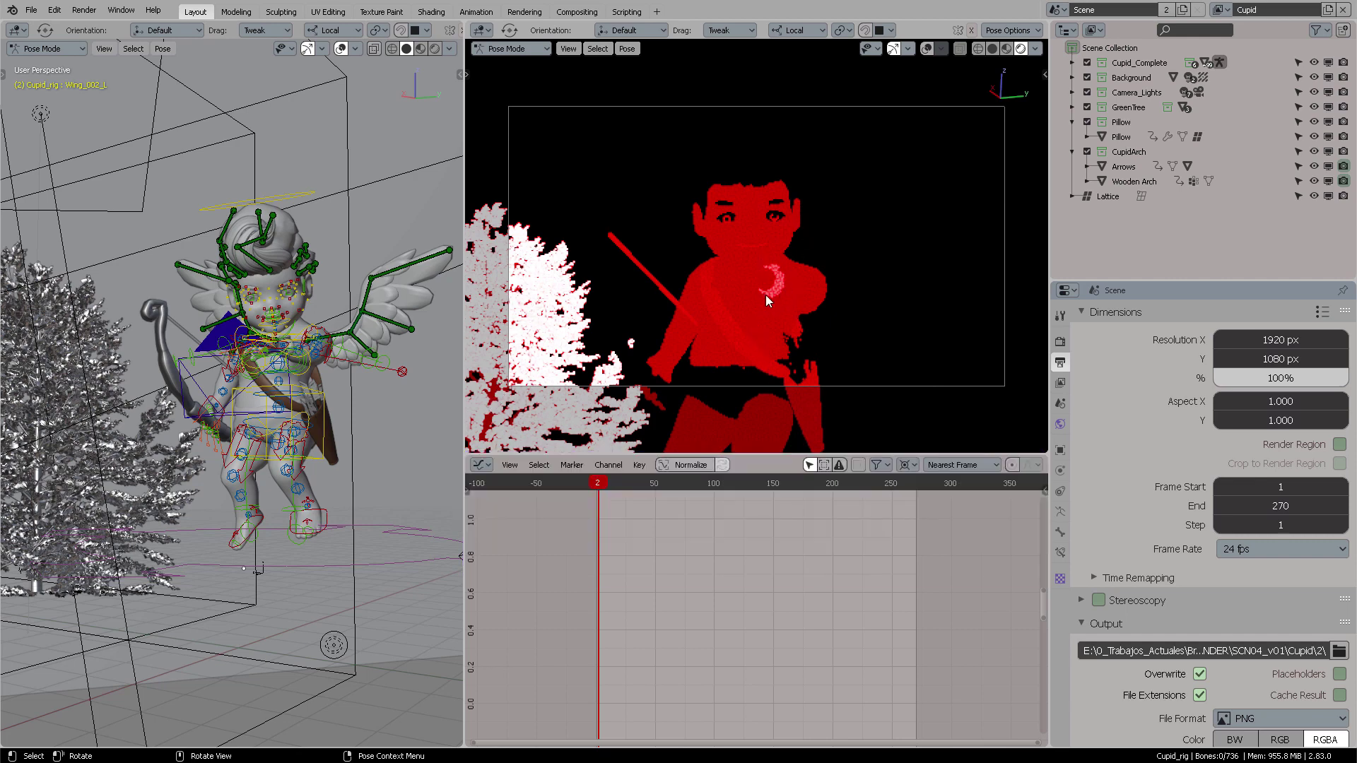
# Set the Debug Value to 3 with the Debug Menu operator to show the next pass in the camera viewport.
pyautogui.press('F3')
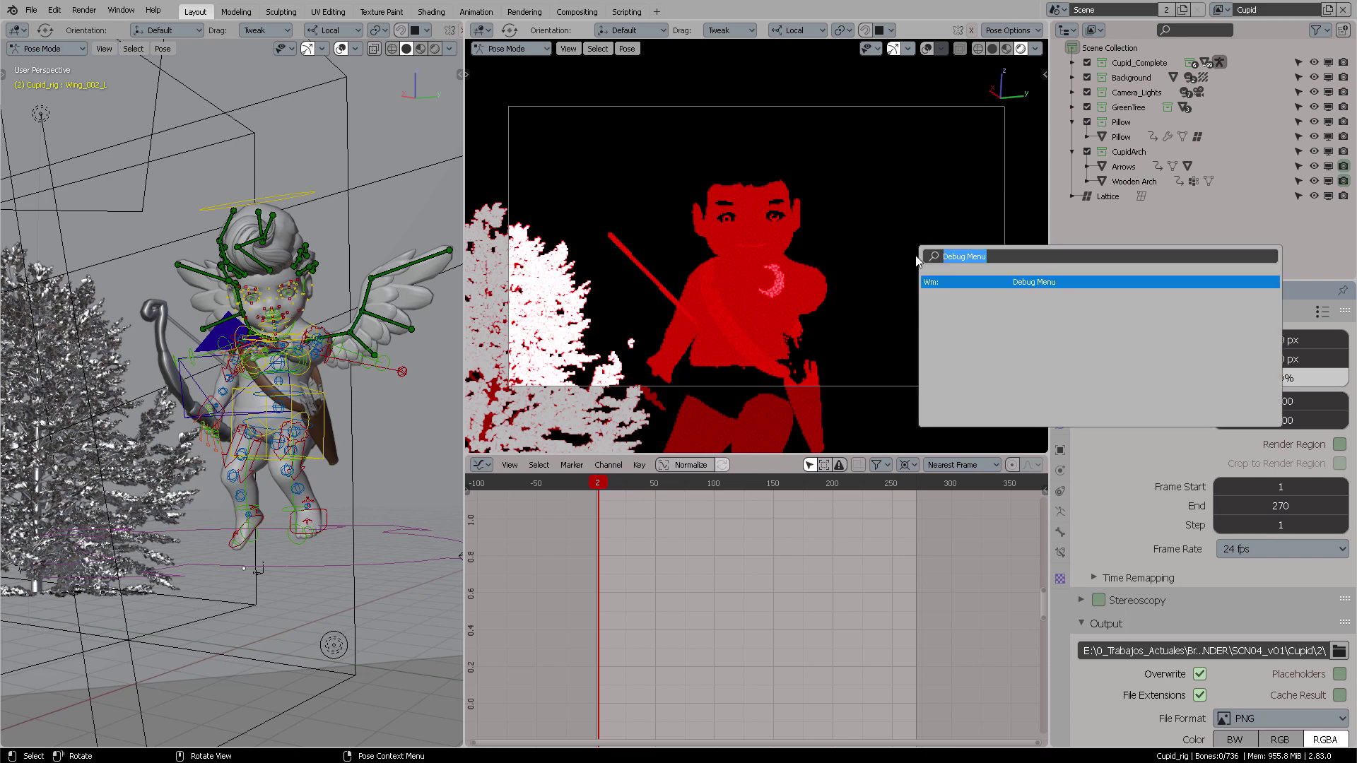
pyautogui.press('Return')
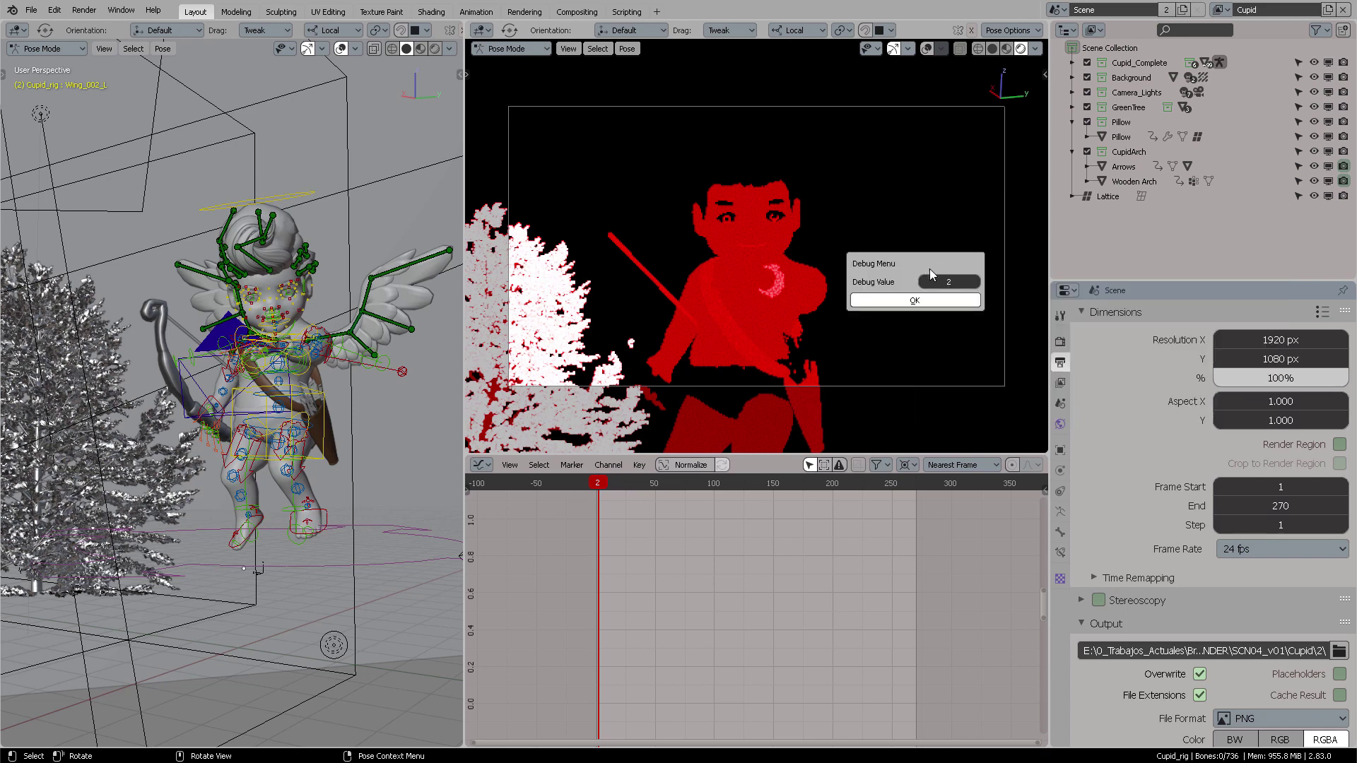
pyautogui.click(949, 282)
pyautogui.write('3')
pyautogui.press('Return')
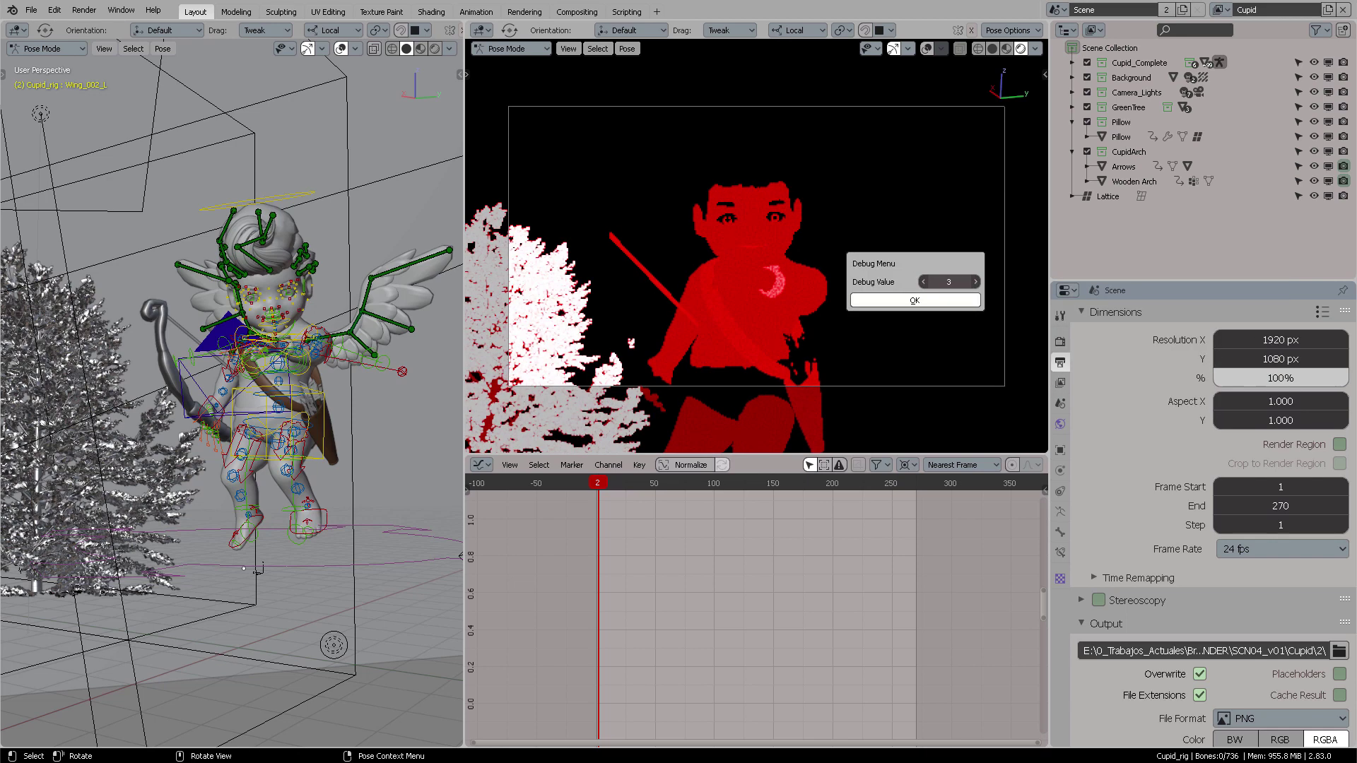
pyautogui.click(929, 301)
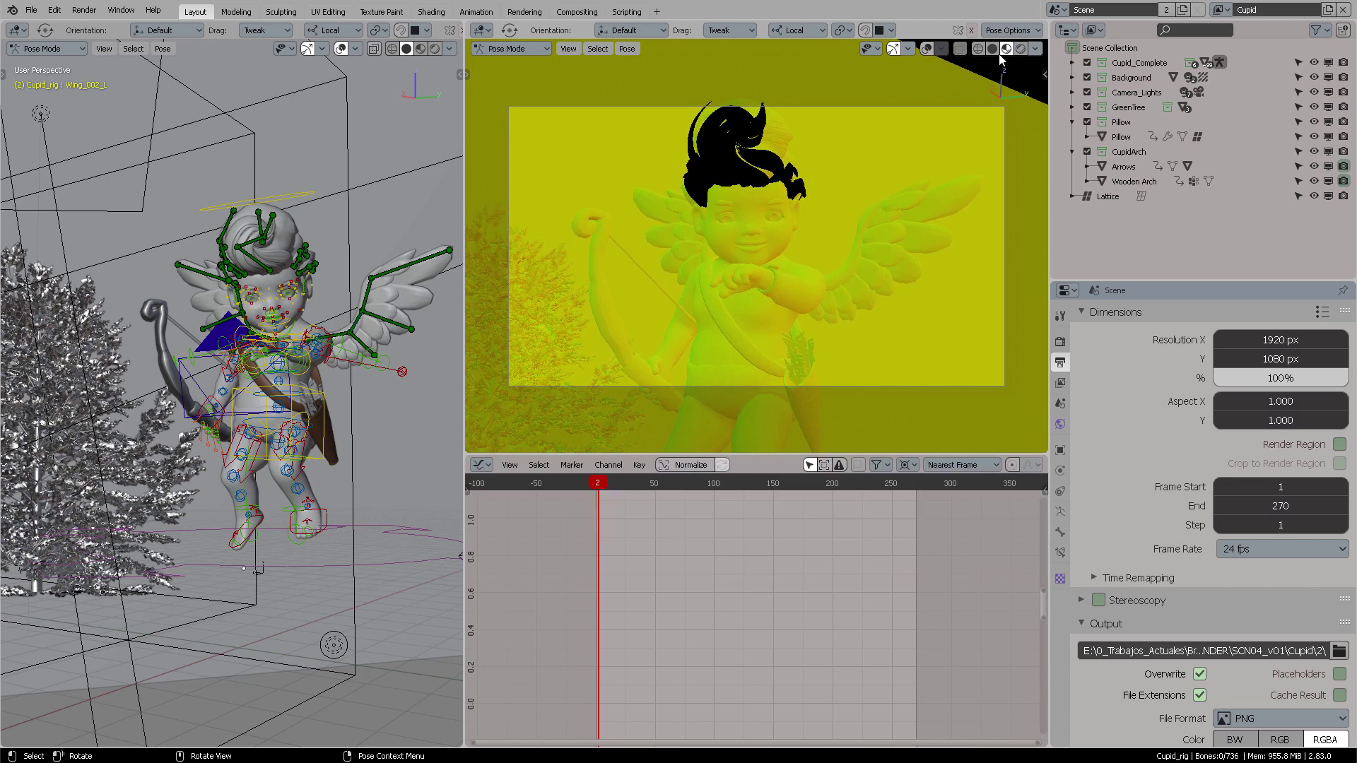
# Set the camera viewport to Rendered shading and apply a different Debug Value with the Debug Menu operator.
pyautogui.click(1021, 48)
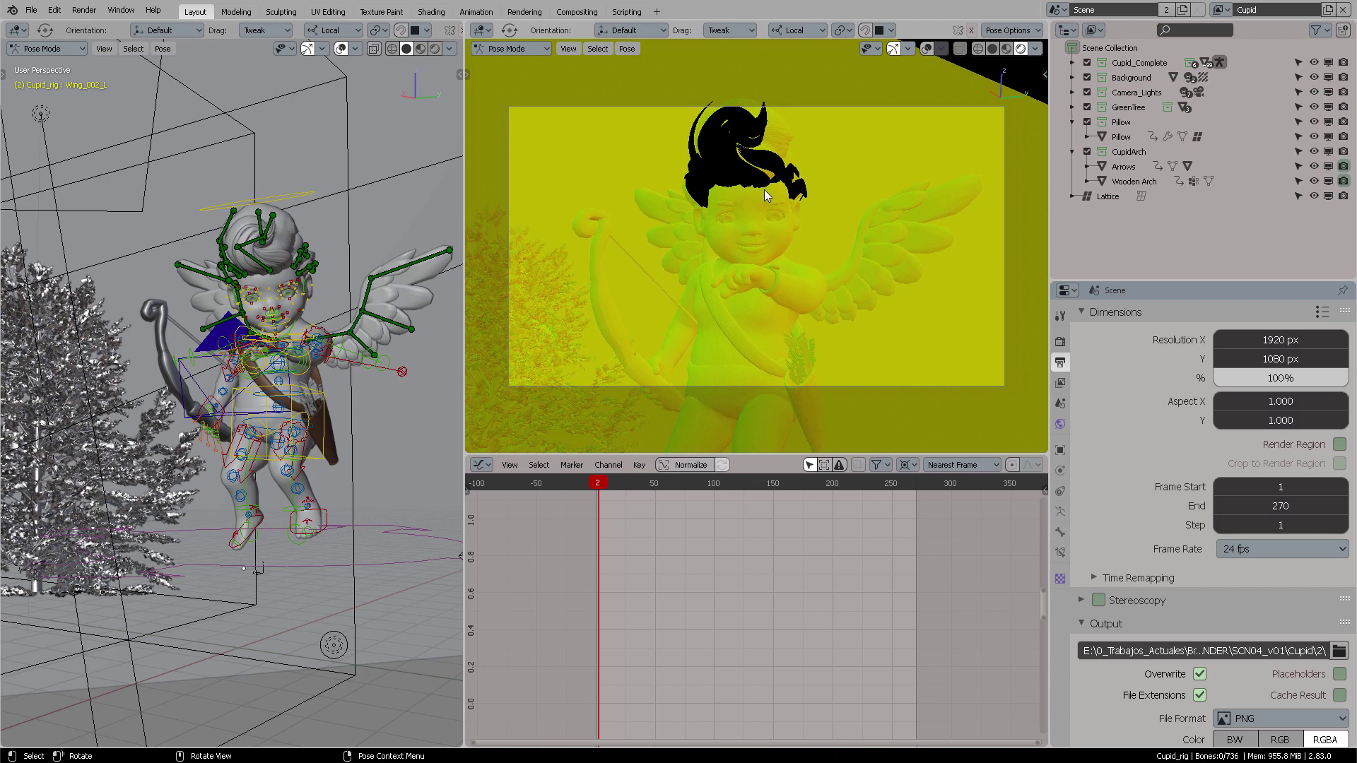
pyautogui.press('F3')
pyautogui.press('Return')
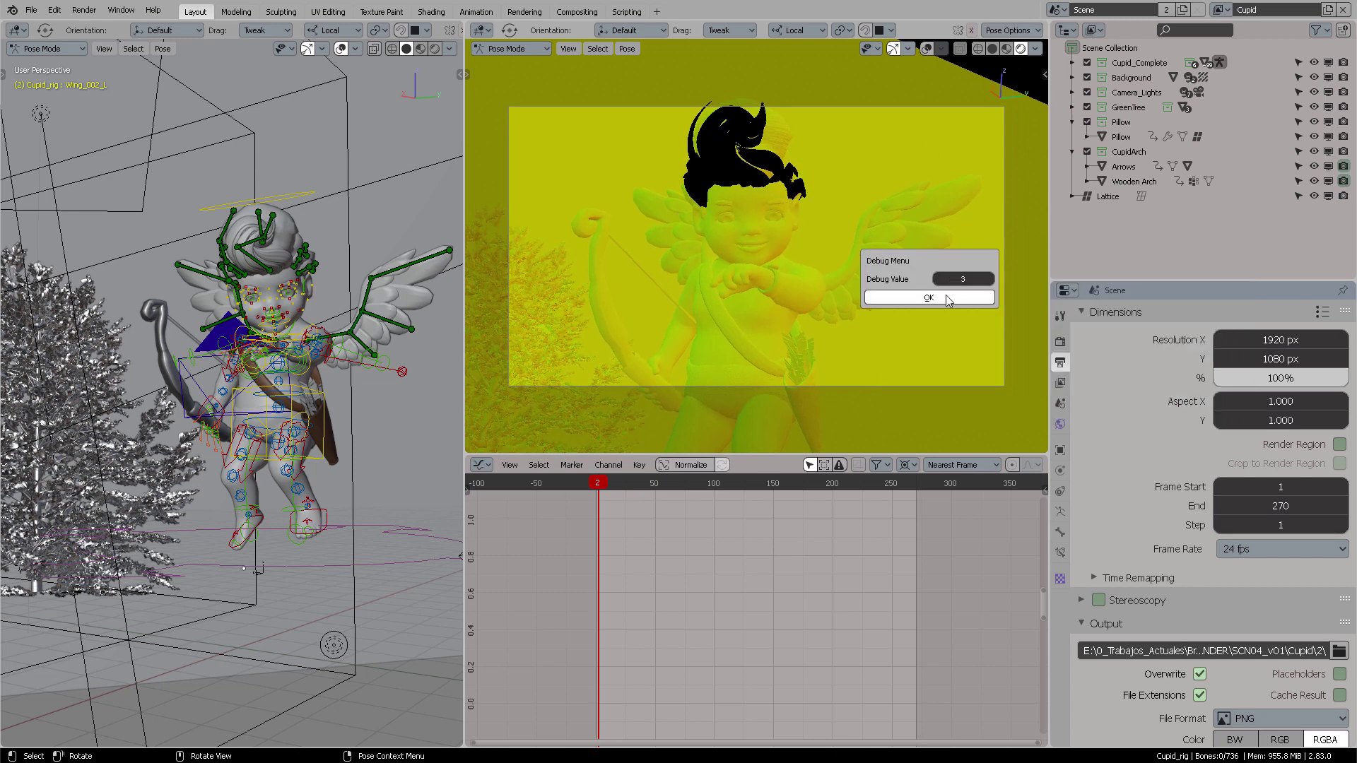
pyautogui.click(946, 296)
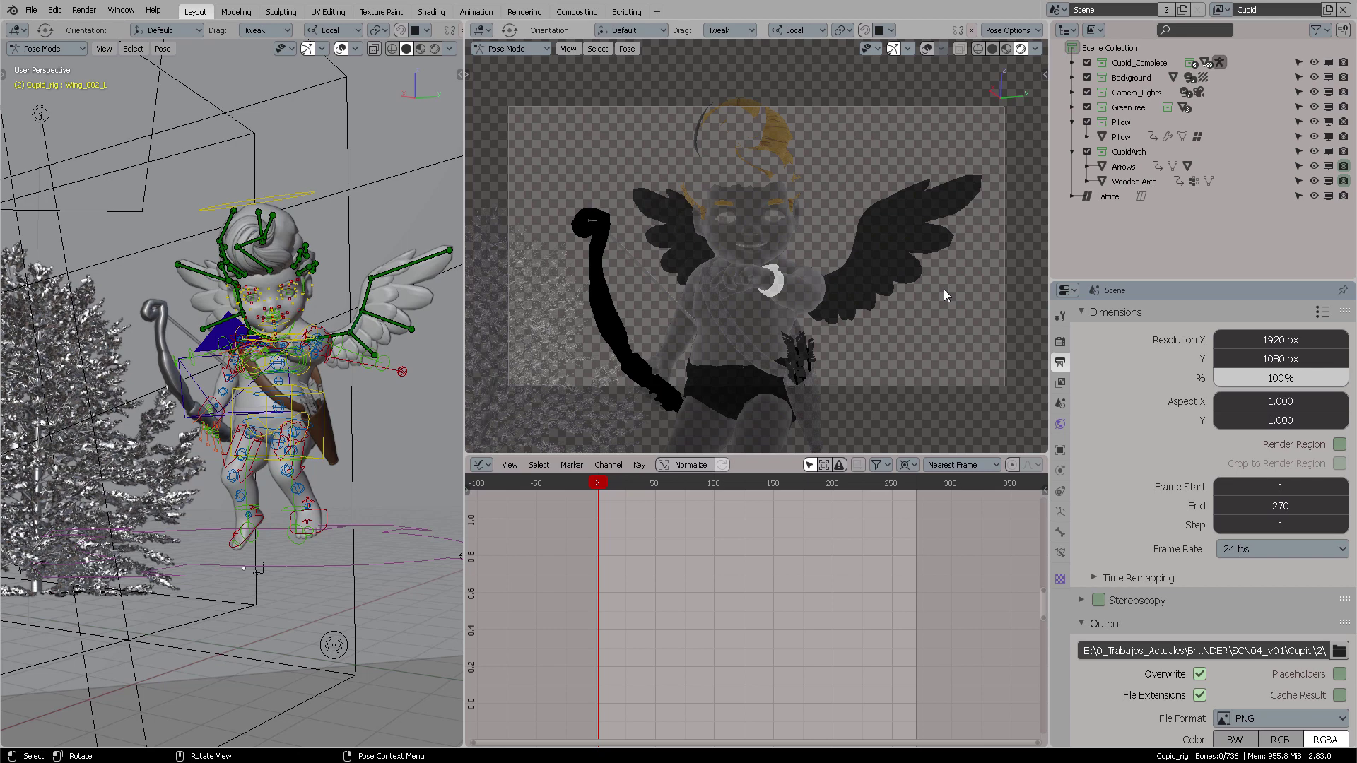
# Set the Debug Value to 5 with the Debug Menu operator to change the pass in the rendered camera viewport.
pyautogui.press('F3')
pyautogui.press('Return')
pyautogui.click(967, 316)
pyautogui.write('5')
pyautogui.press('Return')
pyautogui.click(965, 333)
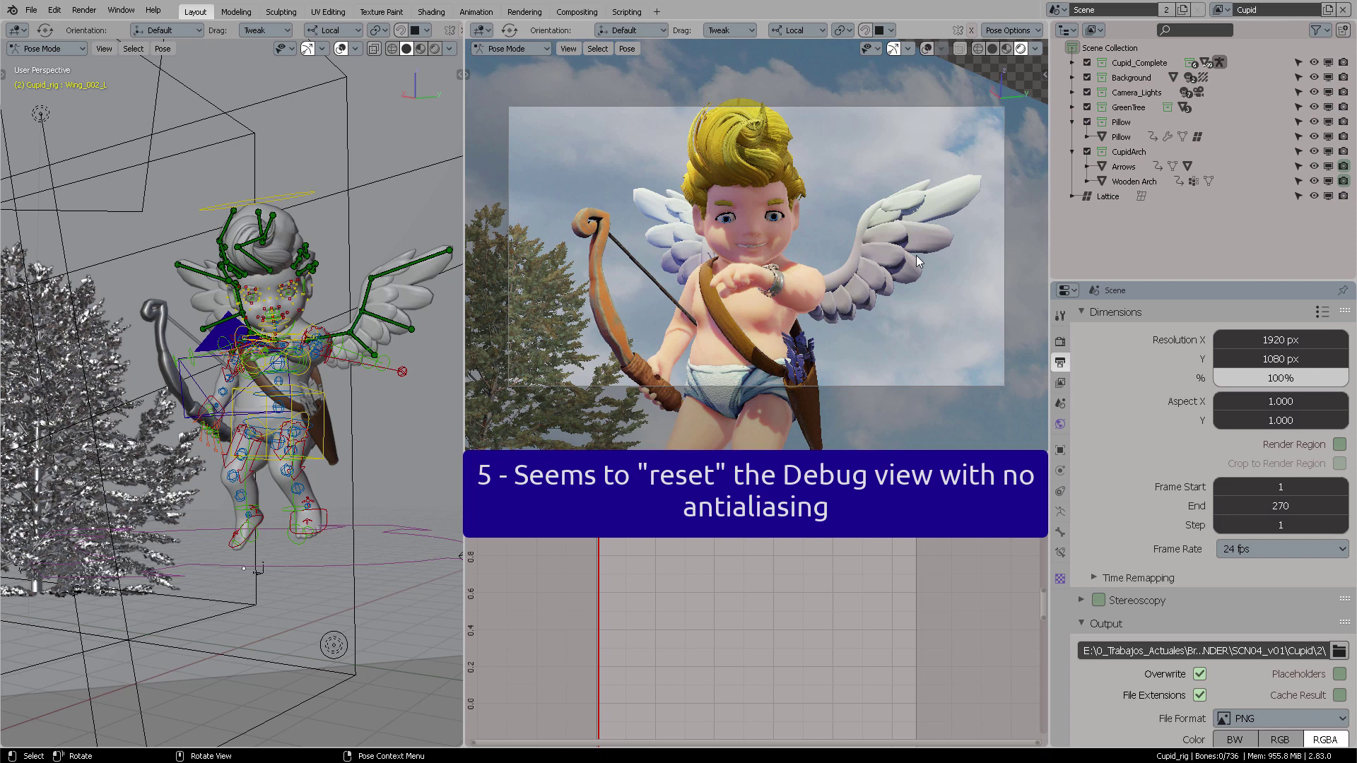
# Set the Debug Value to 6 with the Debug Menu operator to preview that pass on the Cupid.
pyautogui.press('F3')
pyautogui.press('Return')
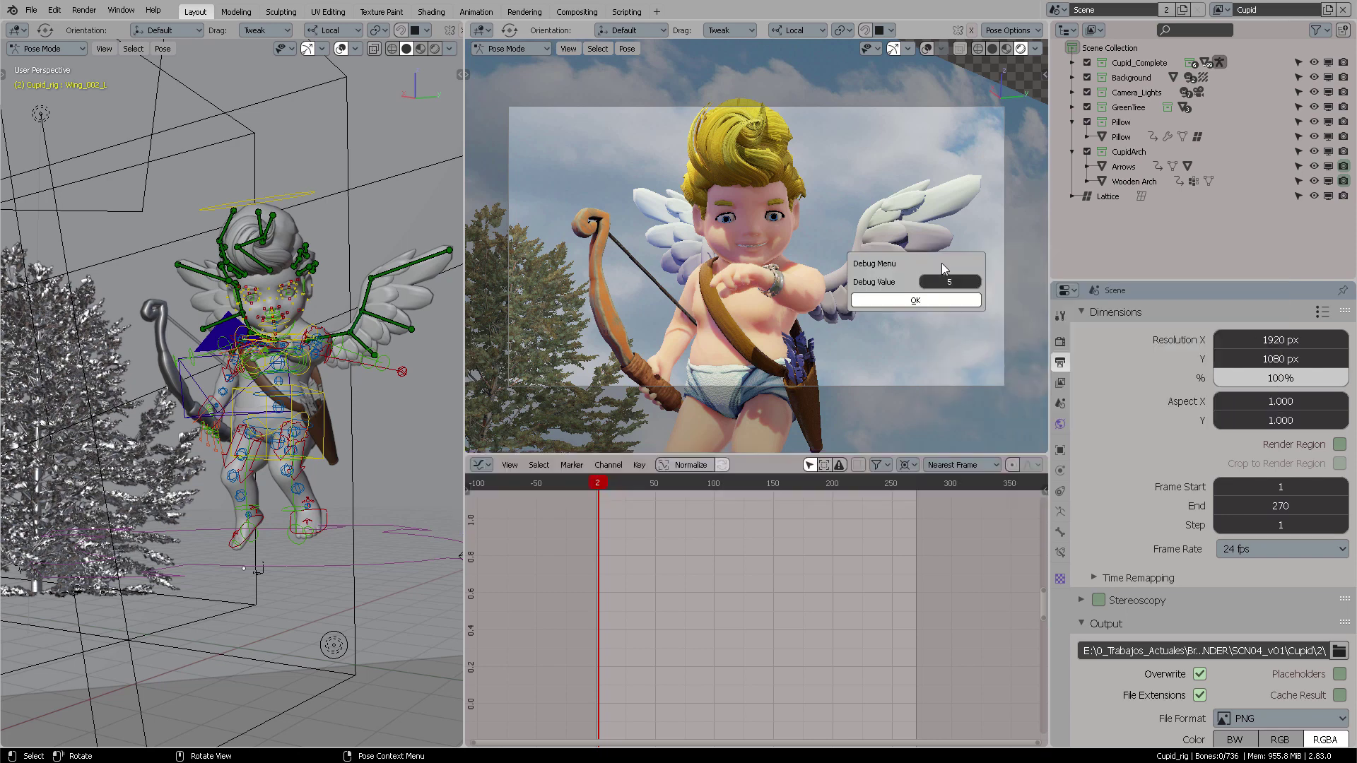
pyautogui.click(943, 281)
pyautogui.write('6')
pyautogui.press('Return')
pyautogui.click(936, 297)
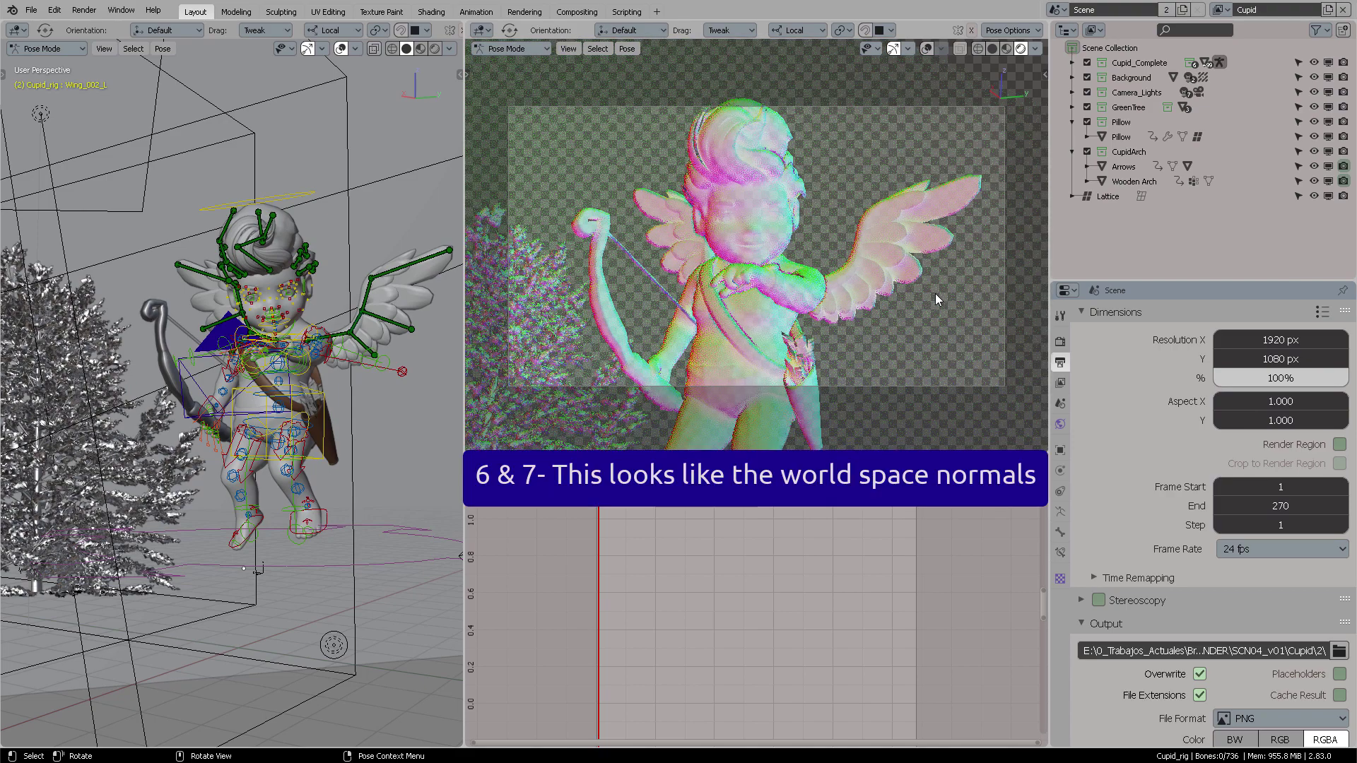
# Change the Debug Value to 7 with the Debug Menu operator.
pyautogui.press('F3')
pyautogui.press('Return')
pyautogui.click(947, 319)
pyautogui.write('7')
pyautogui.press('Return')
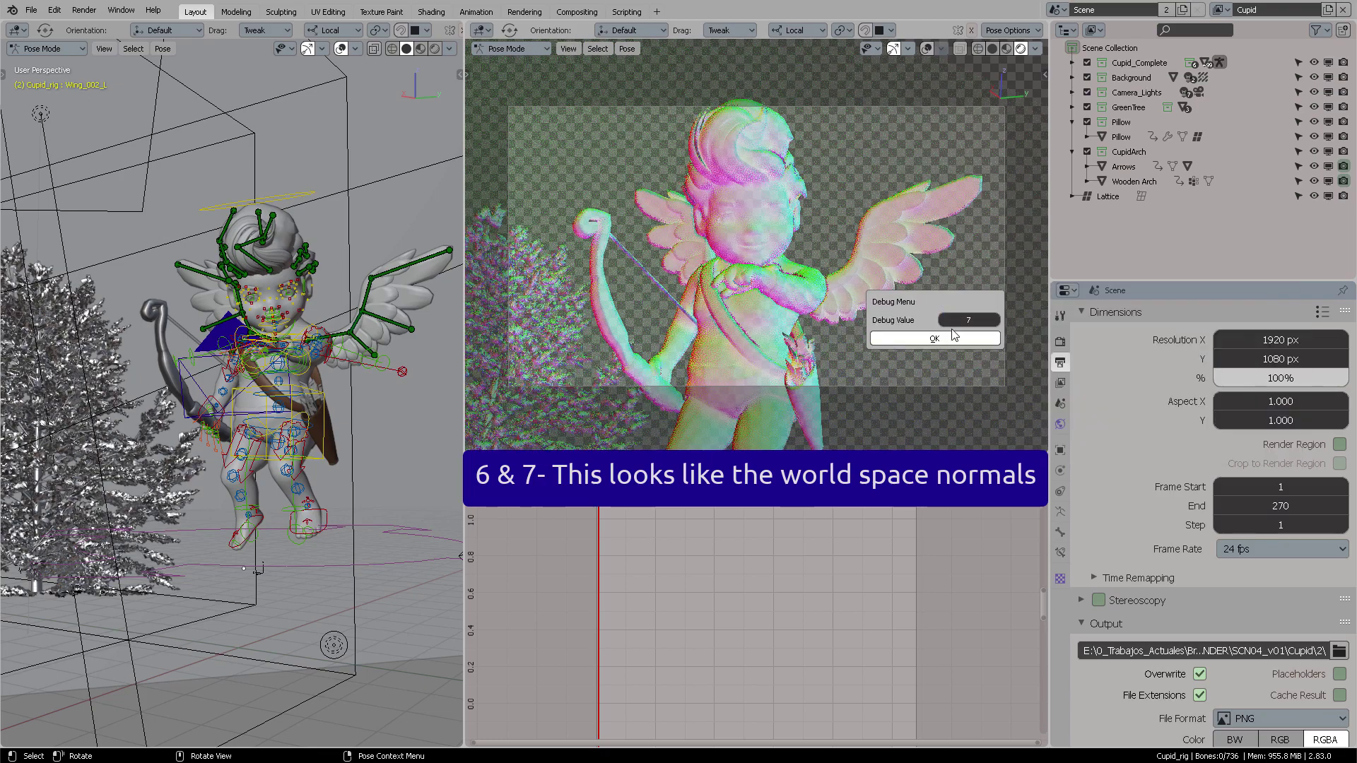
pyautogui.click(952, 335)
# Run the Debug Menu operator again and apply a Debug Value of 8 to the rendered camera view.
pyautogui.press('F3')
pyautogui.click(951, 298)
pyautogui.click(966, 333)
pyautogui.press('F3')
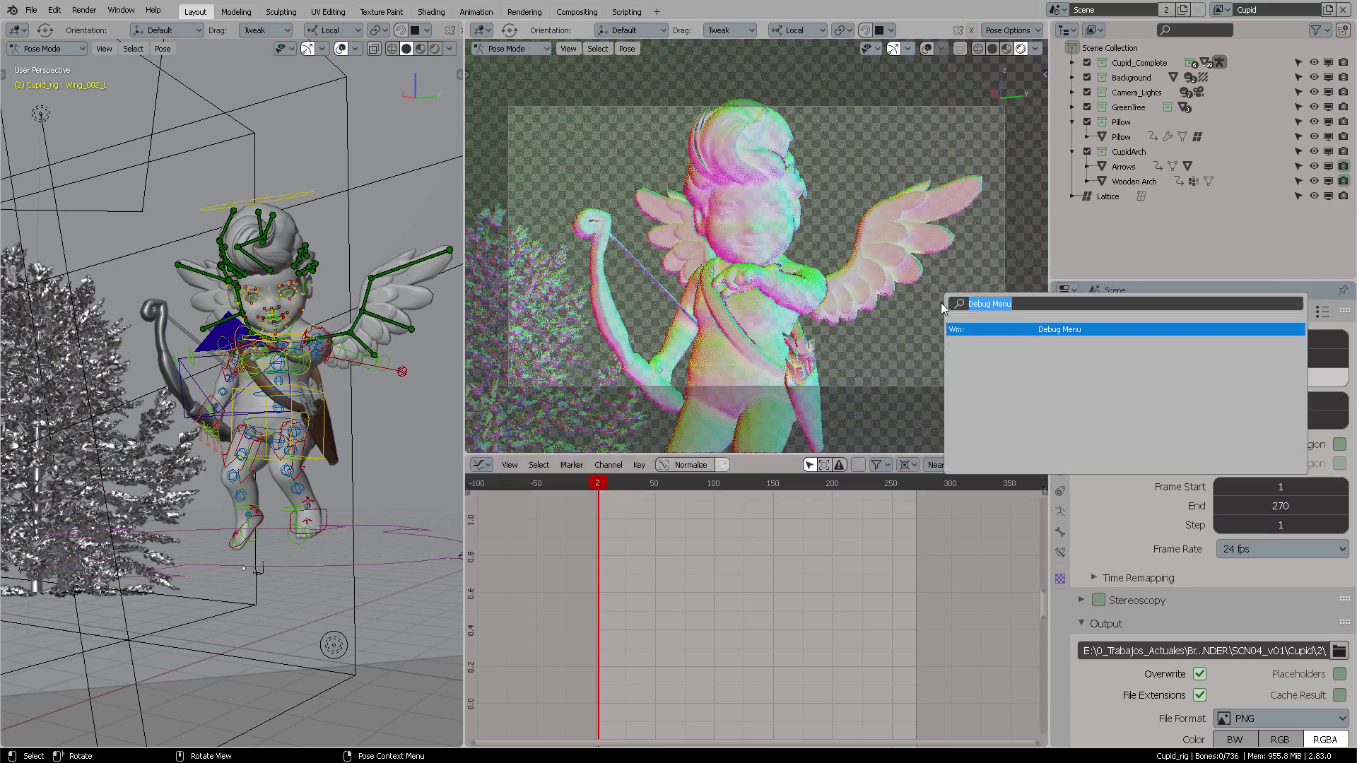
pyautogui.press('Return')
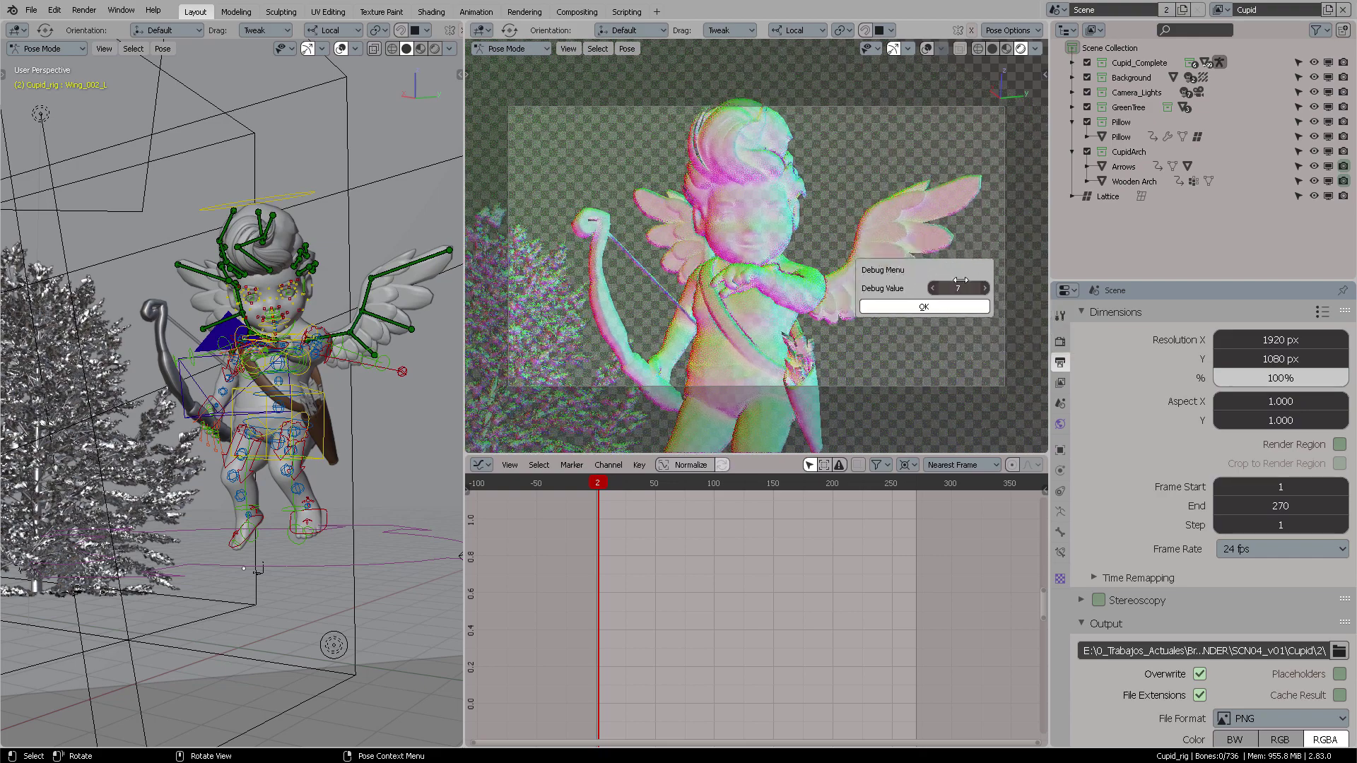
pyautogui.click(960, 283)
pyautogui.write('8')
pyautogui.press('Return')
pyautogui.click(954, 310)
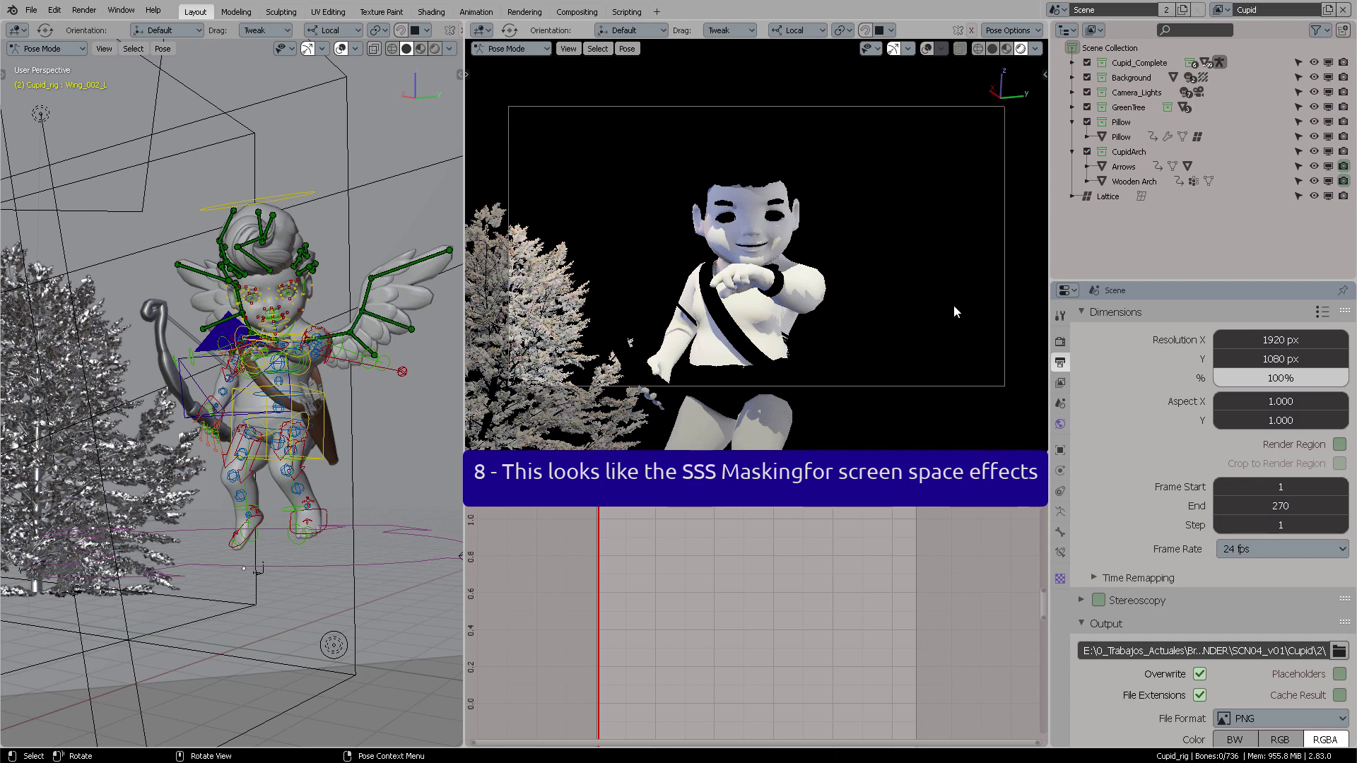
# Apply a Debug Value of 9, followed by 10, with the Debug Menu operator to preview both passes.
pyautogui.click(956, 331)
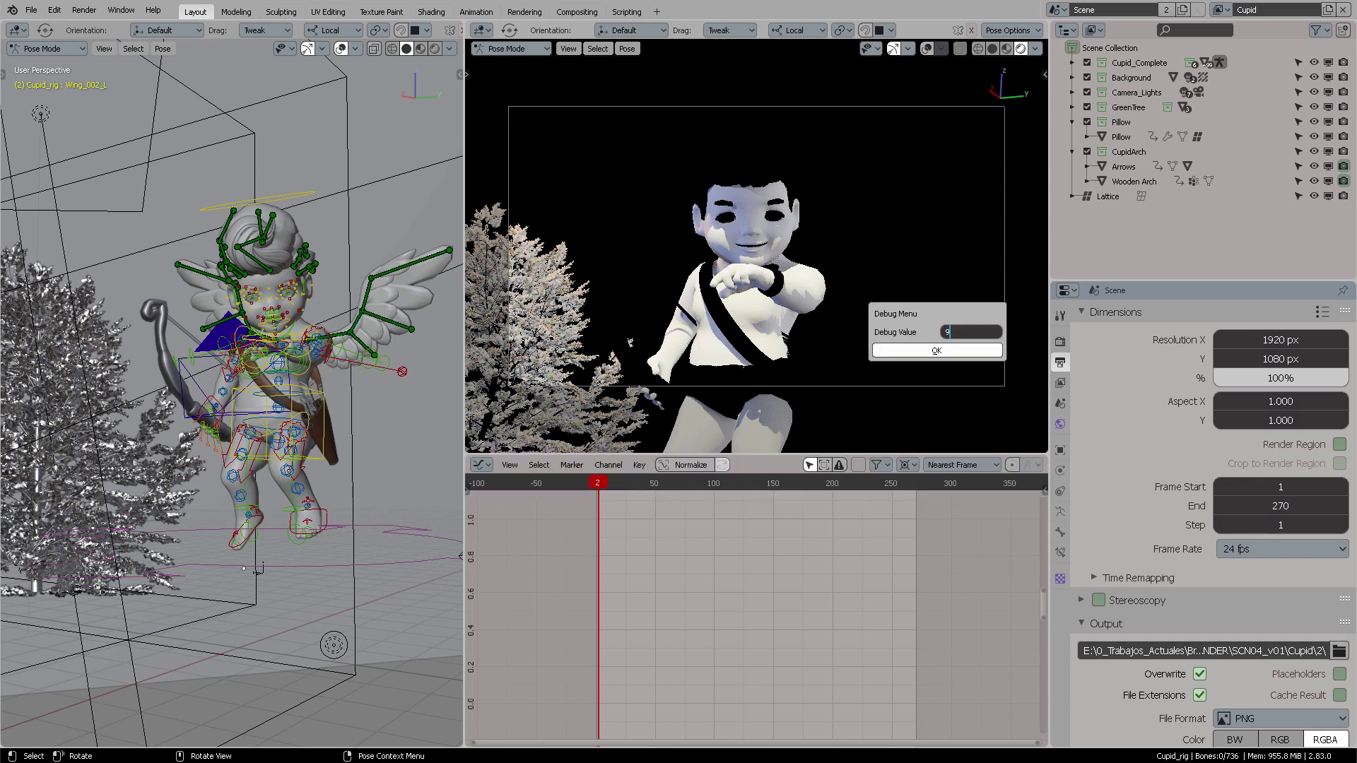
pyautogui.write('9')
pyautogui.press('Return')
pyautogui.click(943, 350)
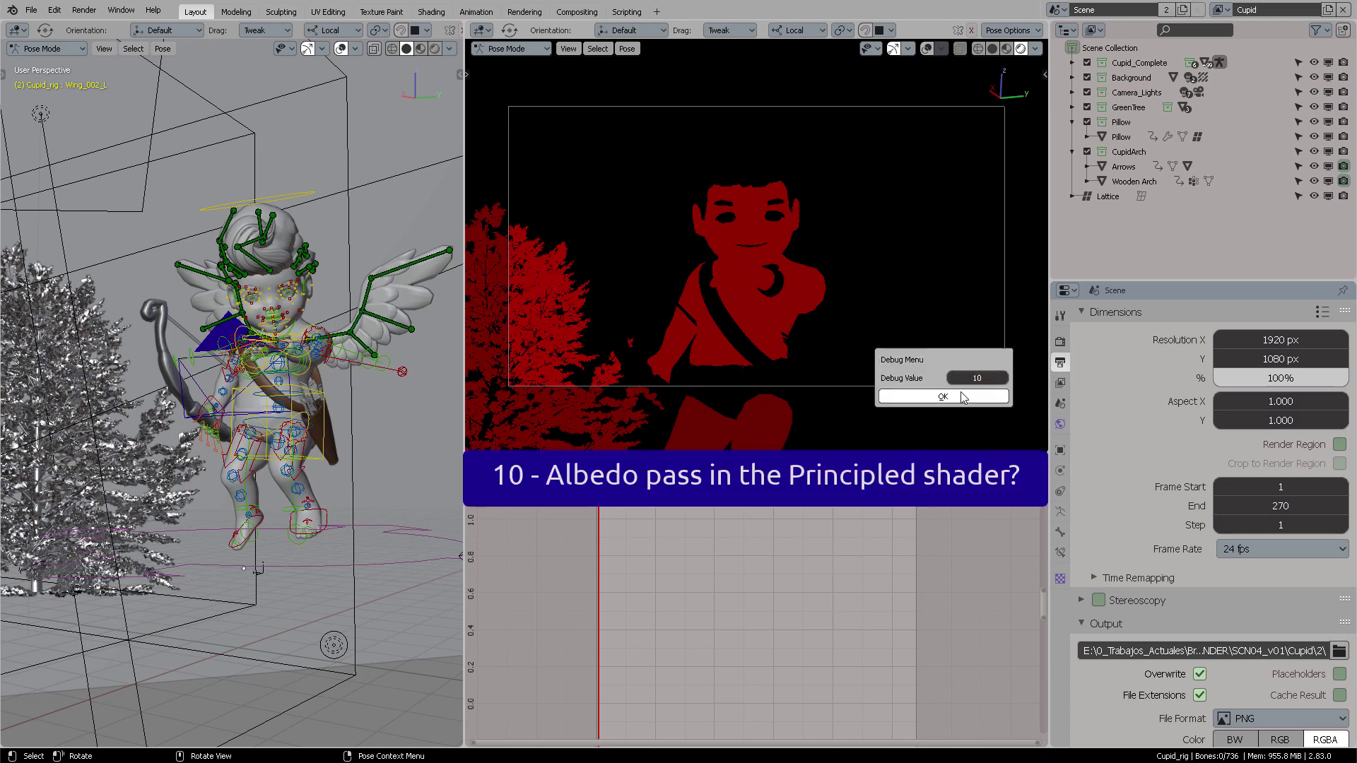
pyautogui.click(962, 395)
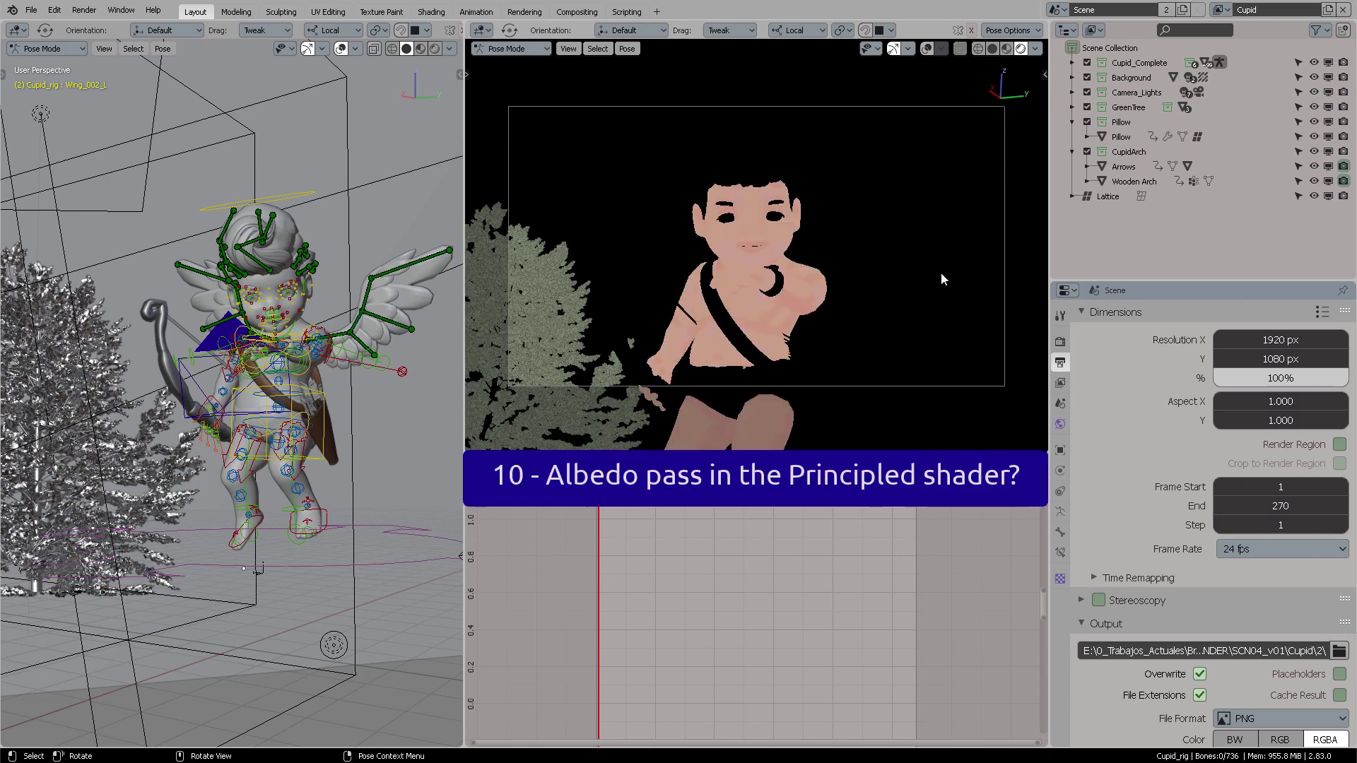
# Set the Debug Value to 11 with the Debug Menu operator.
pyautogui.hotkey('ctrl', 'alt', 'd')
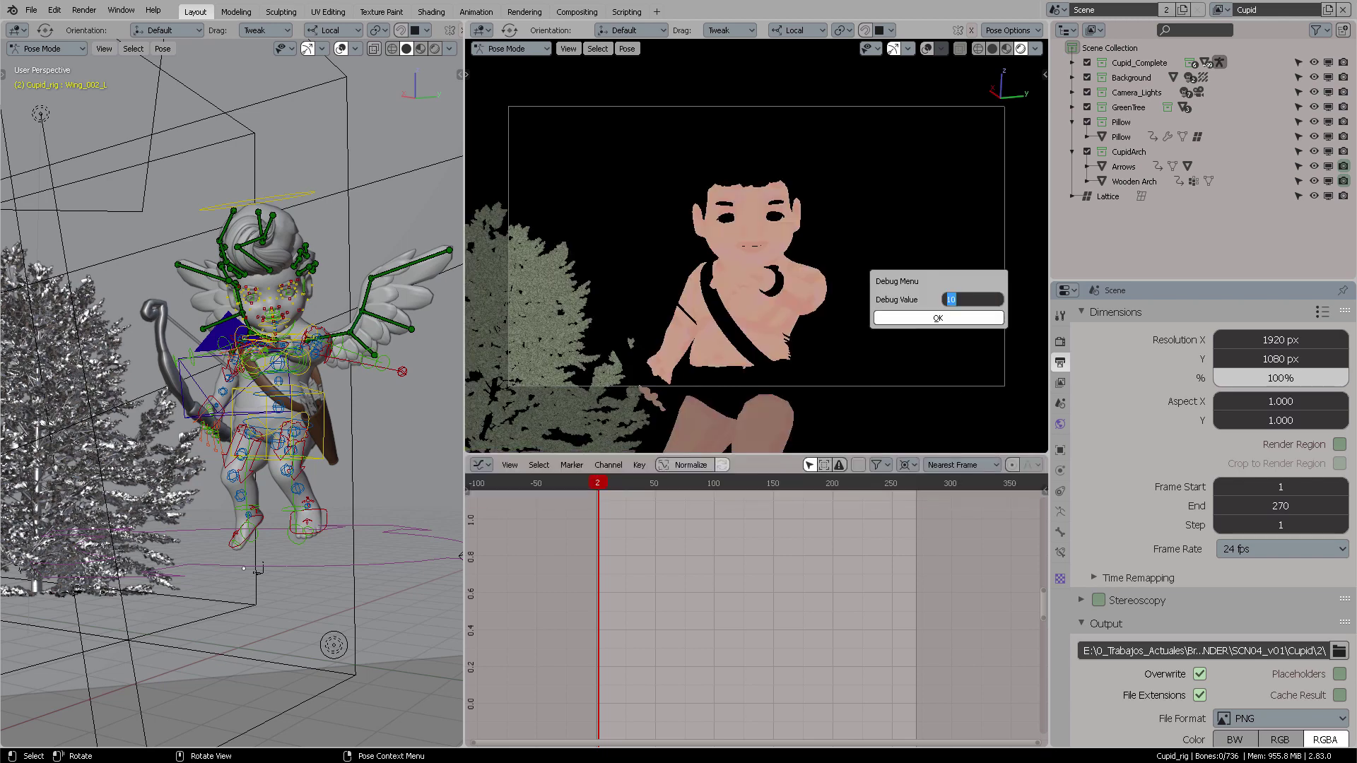
pyautogui.write('0')
pyautogui.press('Return')
pyautogui.click(964, 315)
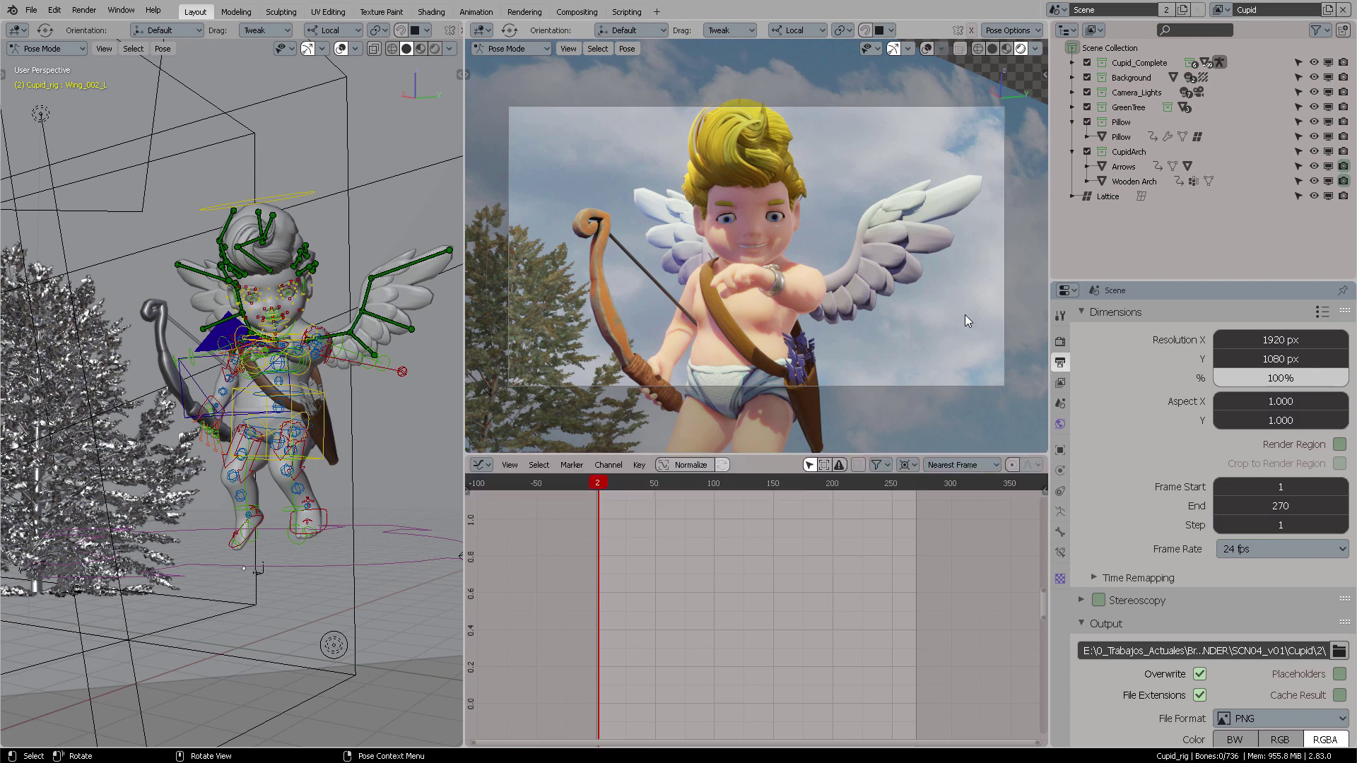
# Open the Render properties and step the Debug Value upward from 12 by repeating the Debug Menu operator.
pyautogui.click(1060, 341)
pyautogui.press('F3')
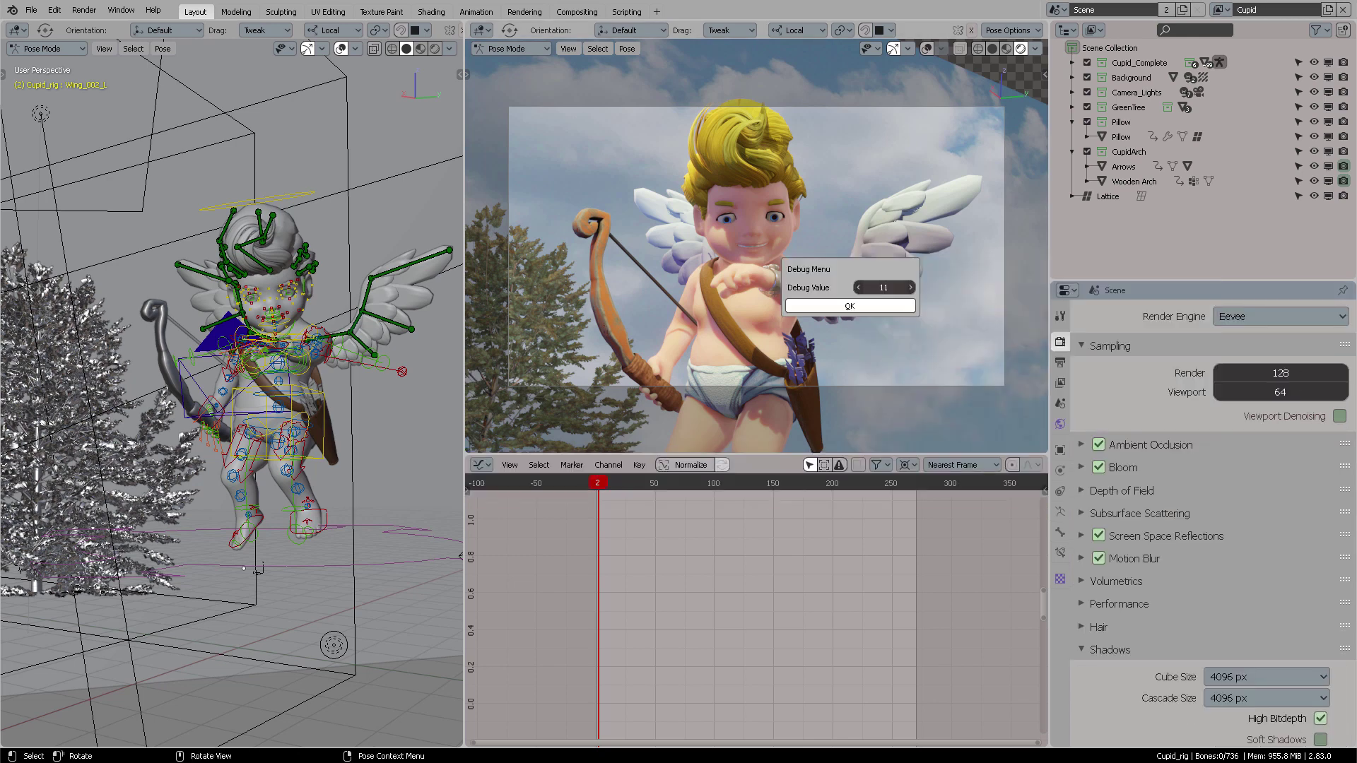
pyautogui.press('Return')
pyautogui.press('F3')
pyautogui.press('Return')
pyautogui.click(986, 345)
pyautogui.press('F3')
pyautogui.press('Return')
pyautogui.click(914, 354)
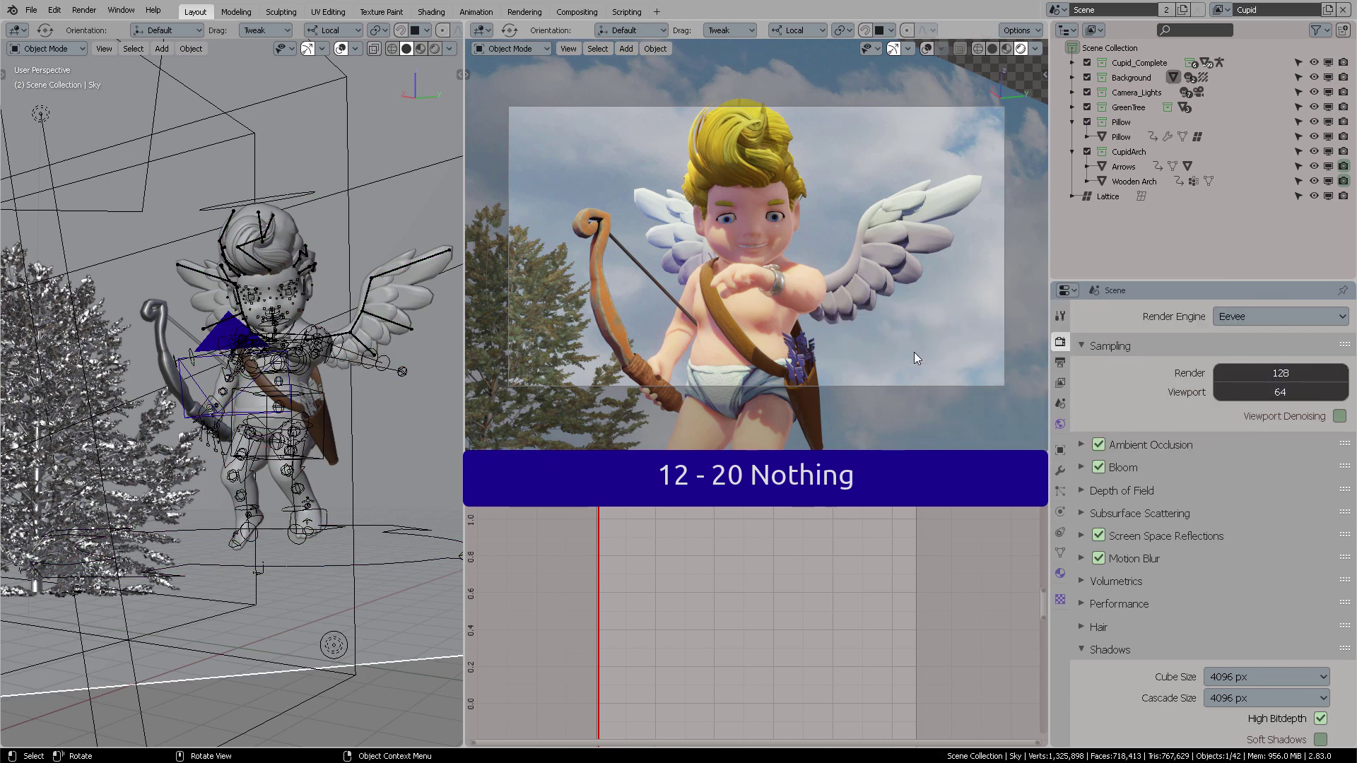
pyautogui.press('F3')
pyautogui.press('Return')
pyautogui.click(947, 388)
pyautogui.press('F3')
pyautogui.press('Return')
pyautogui.click(899, 242)
pyautogui.press('F3')
pyautogui.press('Return')
pyautogui.click(925, 281)
pyautogui.press('F3')
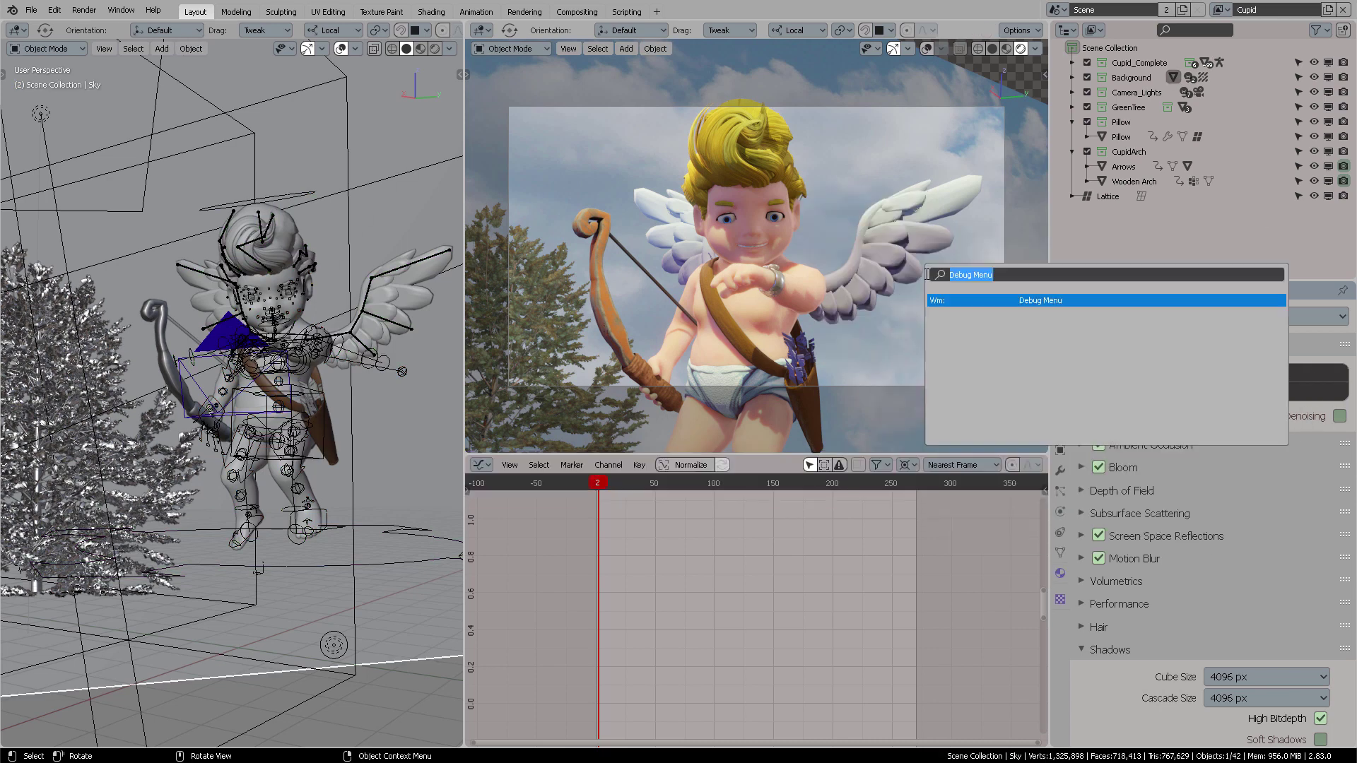
pyautogui.press('Return')
pyautogui.click(928, 317)
# Reapply Rendered shading to the camera viewport and set the Debug Value to 20.
pyautogui.click(1007, 49)
pyautogui.click(1021, 49)
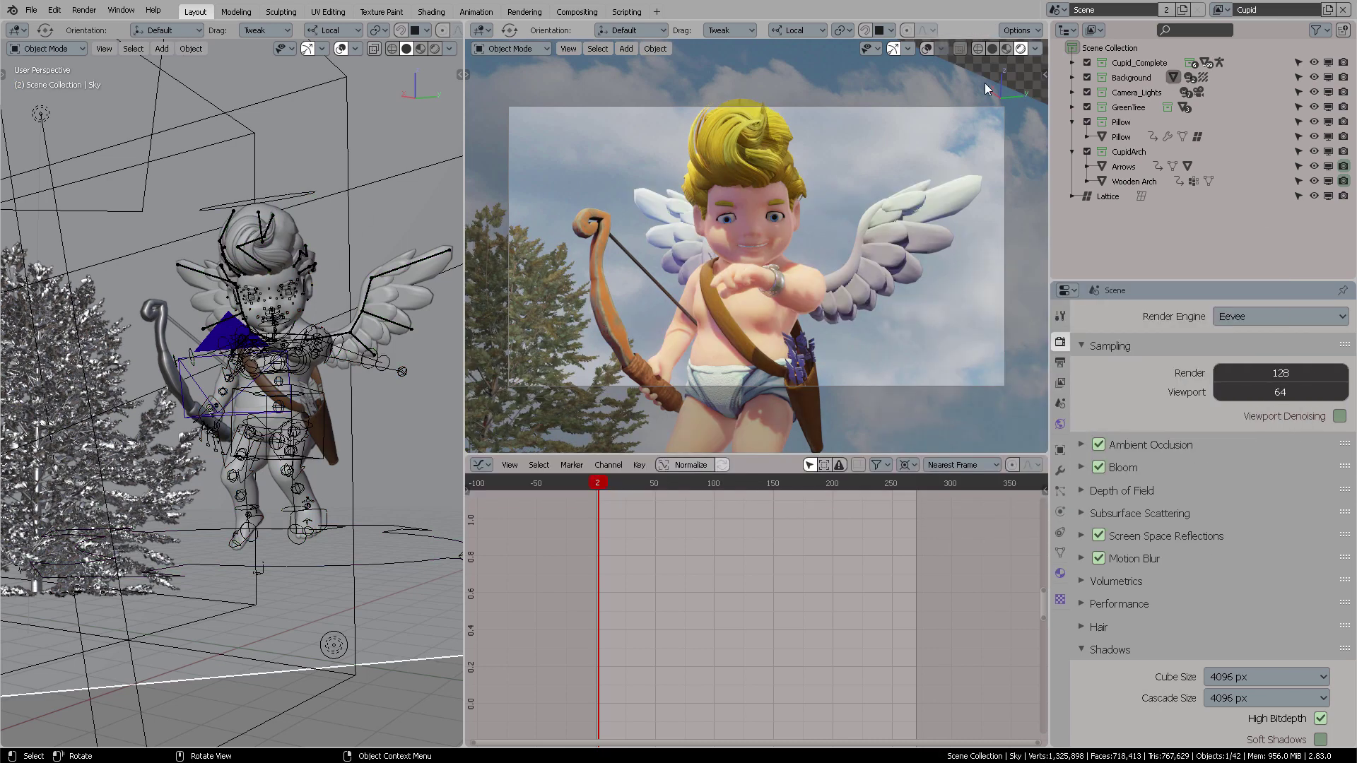
pyautogui.press('F3')
pyautogui.press('Return')
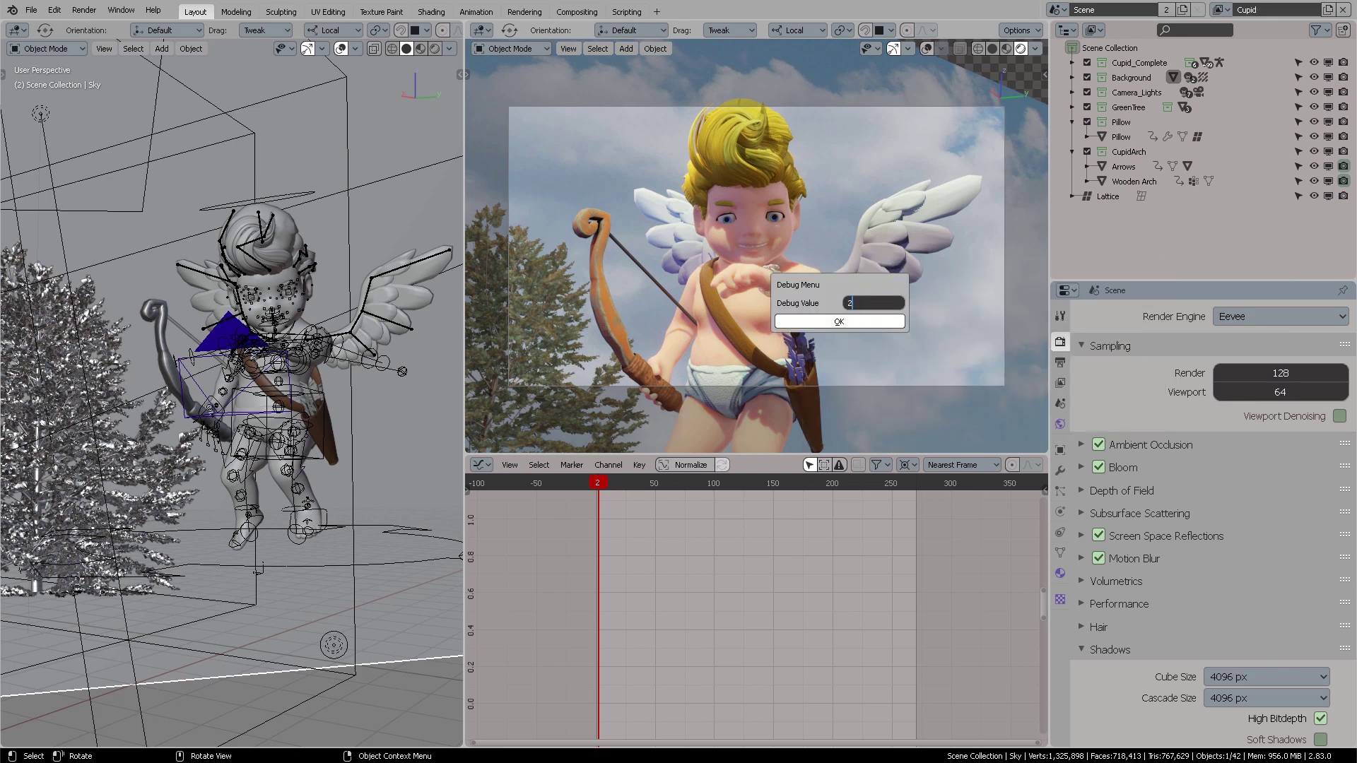
pyautogui.press('Return')
# Set the Debug Value to 21 with the Debug Menu operator to overlay render statistics on the viewports.
pyautogui.press('F3')
pyautogui.press('Return')
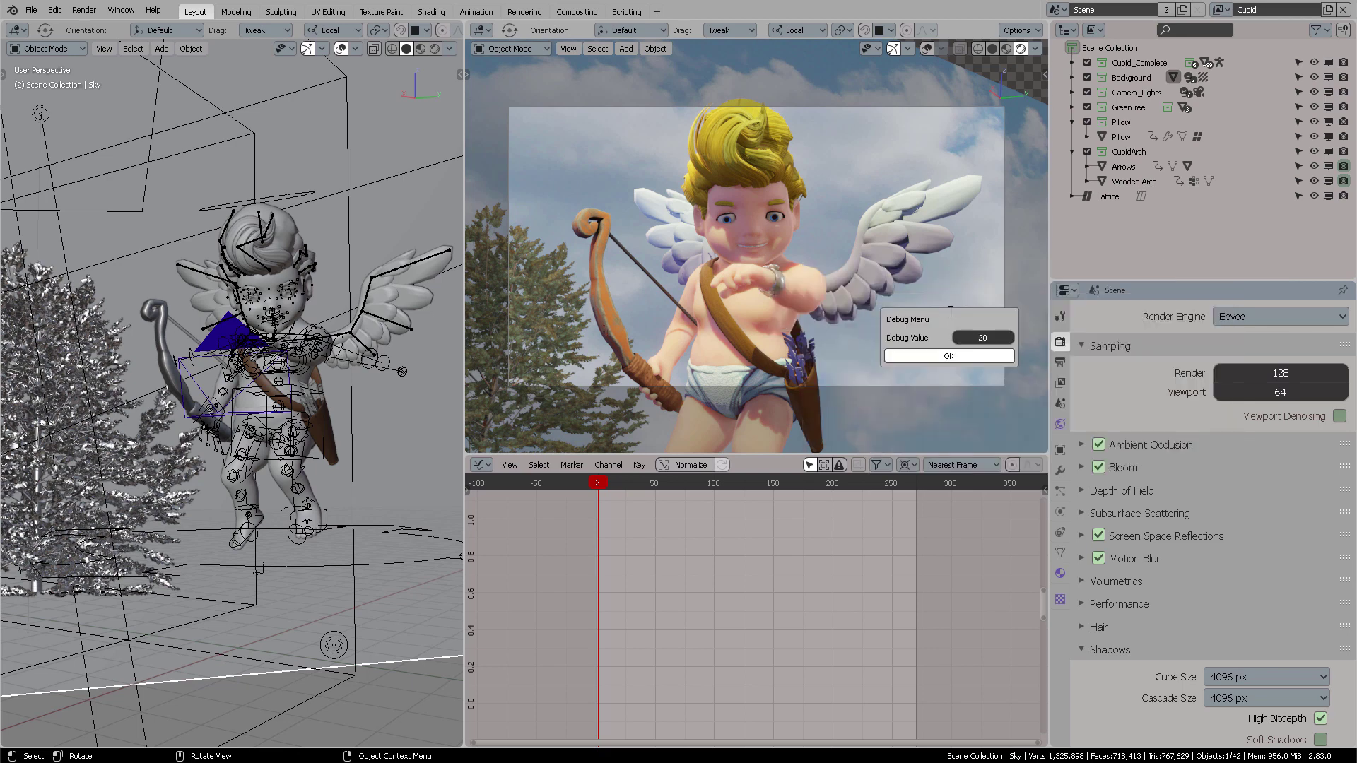
pyautogui.doubleClick(960, 338)
pyautogui.write('21')
pyautogui.press('Return')
pyautogui.click(959, 350)
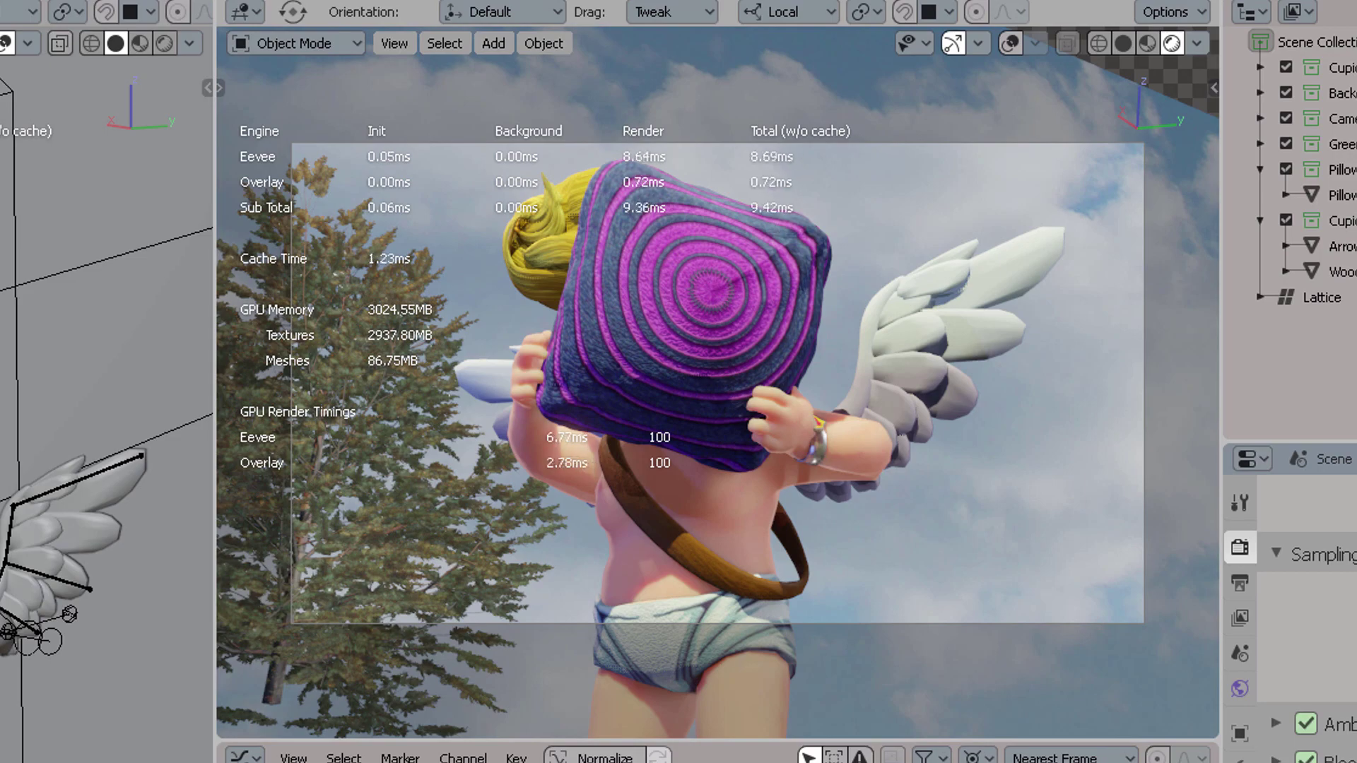
# Set the Debug Value to 22 to expand the GPU render timings and move the animation to frame 83.
pyautogui.press('F3')
pyautogui.press('Return')
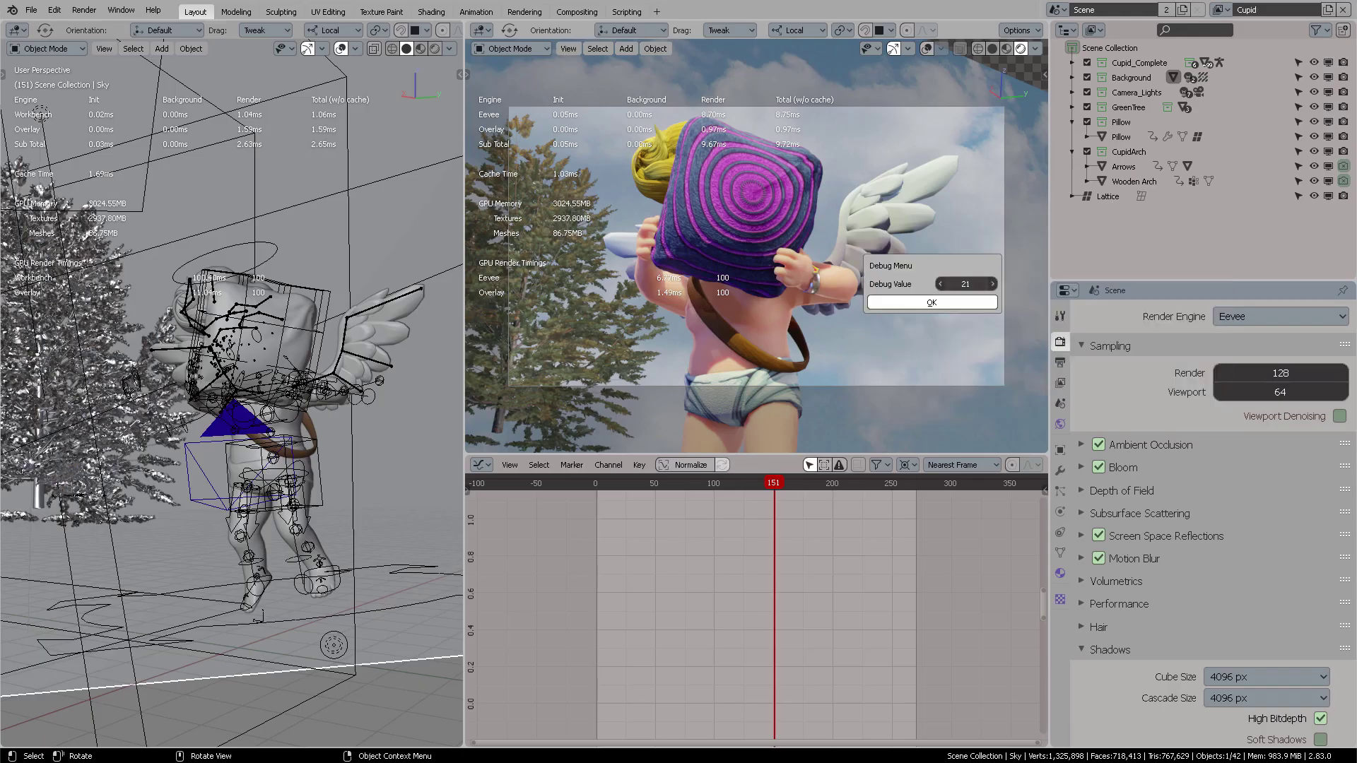
pyautogui.click(954, 304)
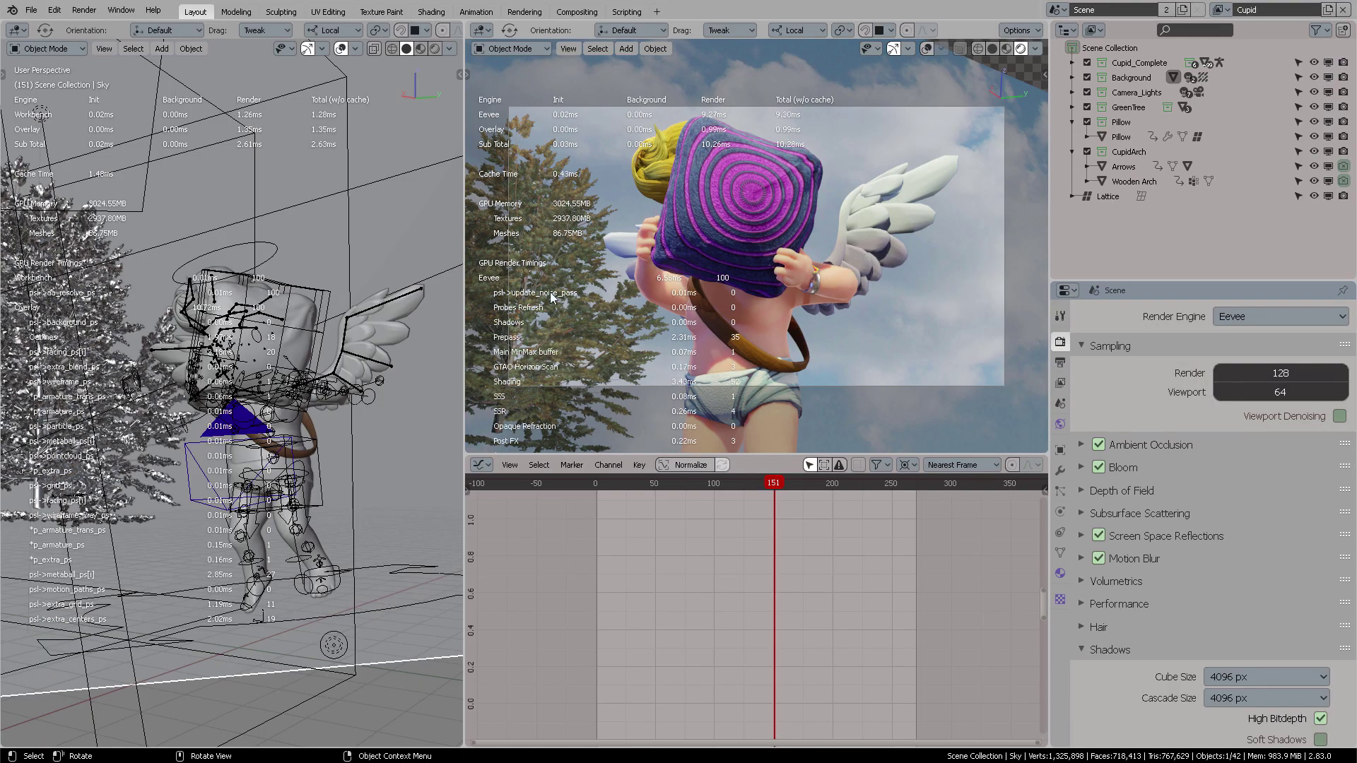
pyautogui.moveTo(177, 402)
pyautogui.keyDown('shift'); pyautogui.mouseDown(button='middle')
pyautogui.moveTo(237, 398)
pyautogui.moveTo(150, 398)
pyautogui.mouseUp(button='middle'); pyautogui.keyUp('shift')
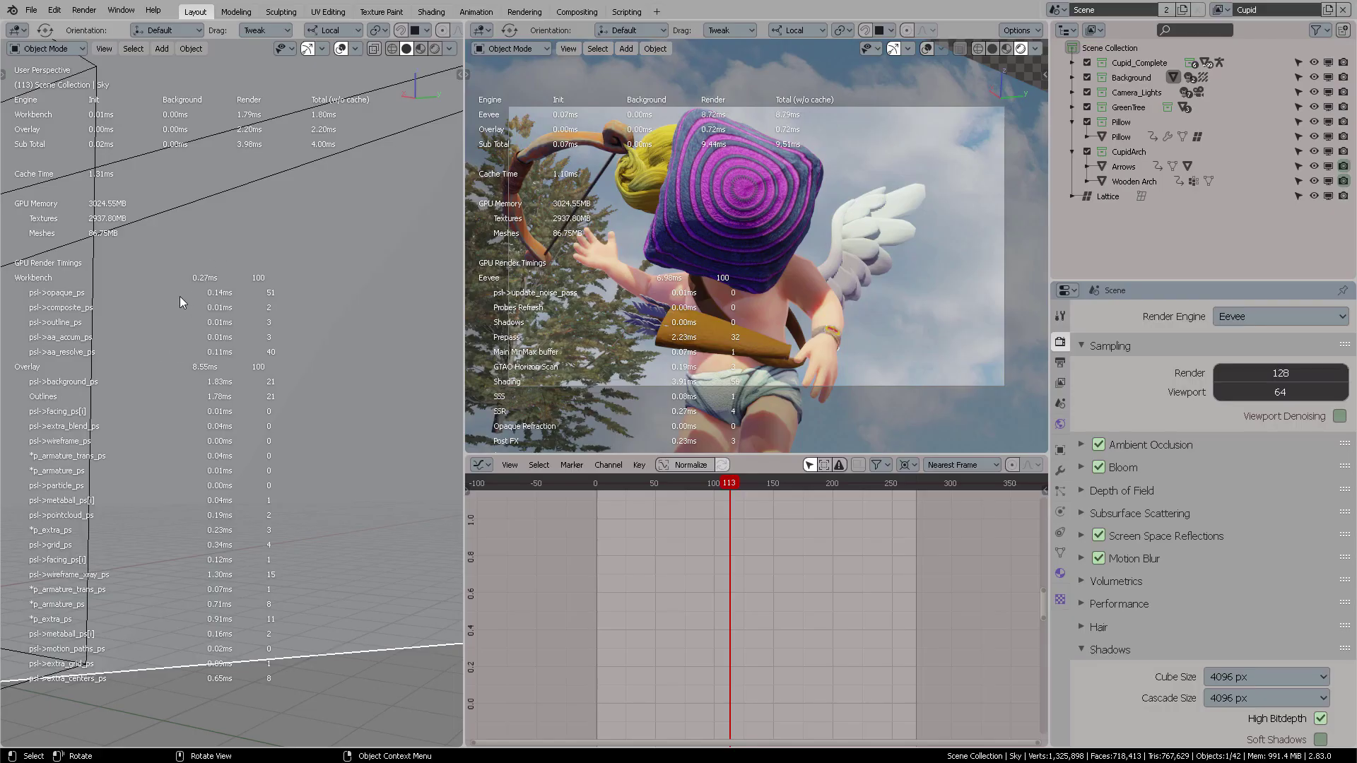
pyautogui.click(694, 481)
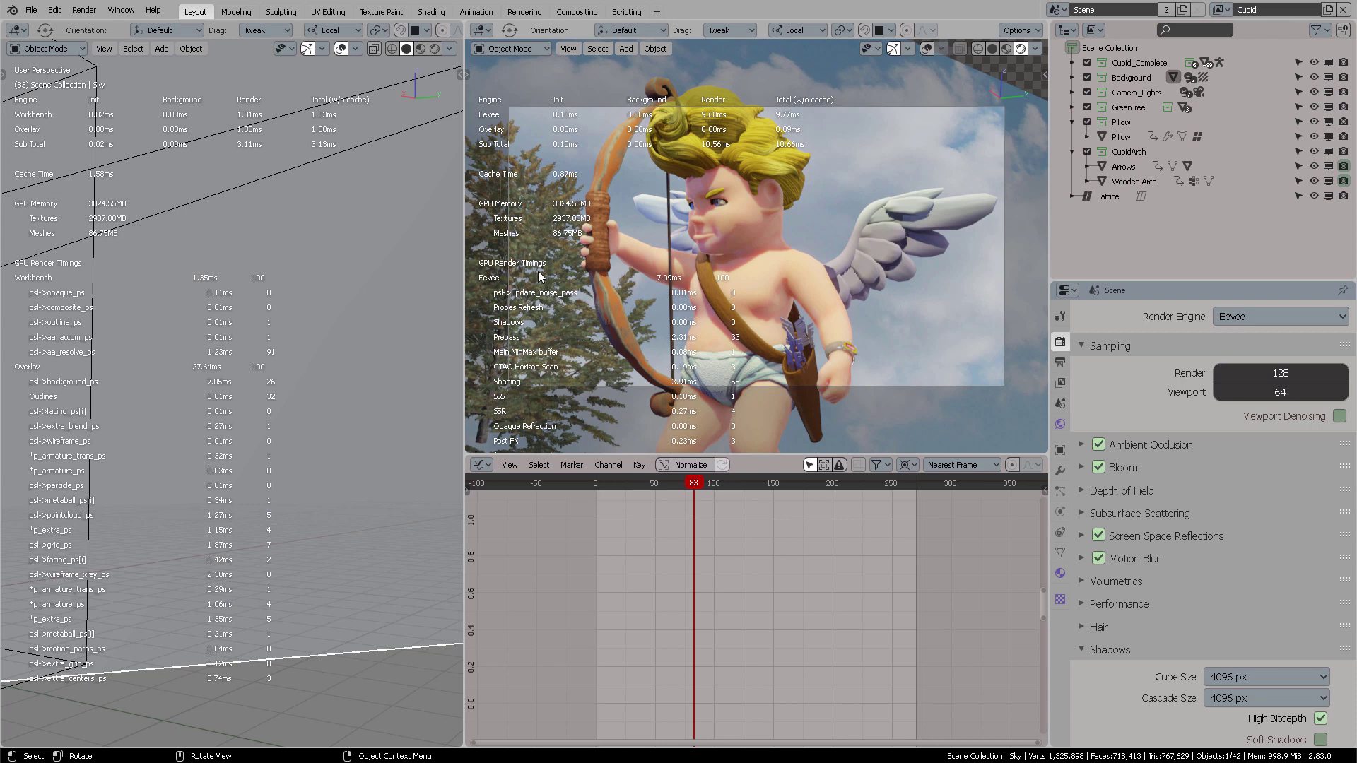
# Set the Debug Value to 23 and switch the User Perspective viewport to Material Preview shading to compare its timings.
pyautogui.hotkey('ctrl', 'alt', 'd')
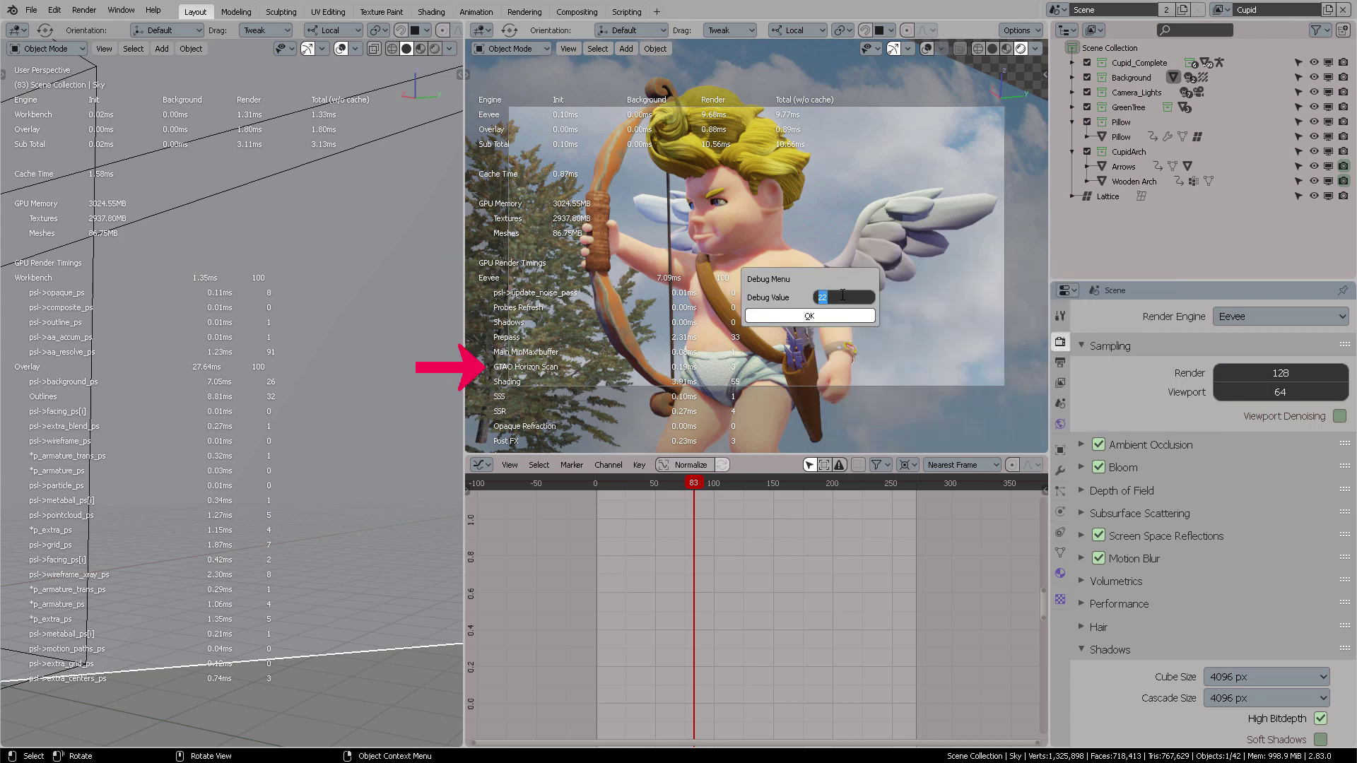
pyautogui.write('23')
pyautogui.click(830, 315)
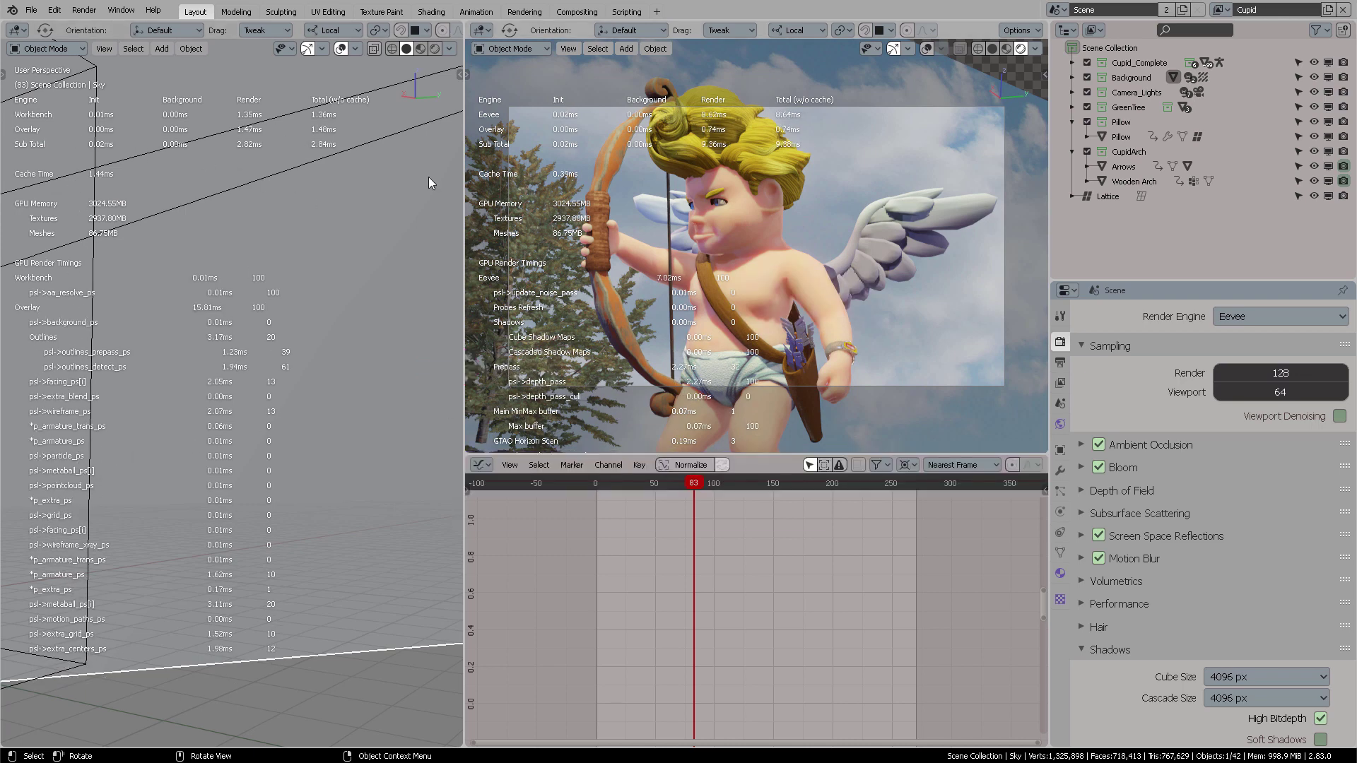
pyautogui.click(421, 49)
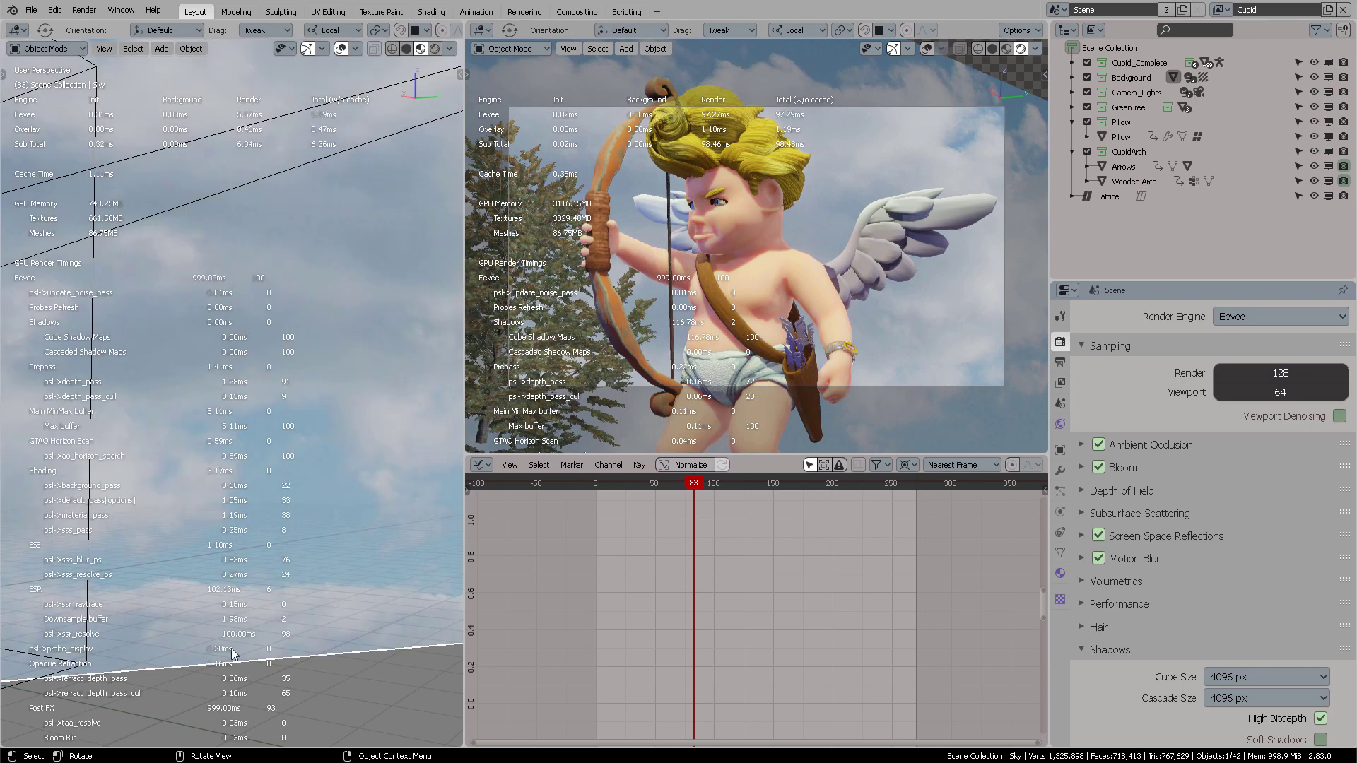
pyautogui.click(434, 50)
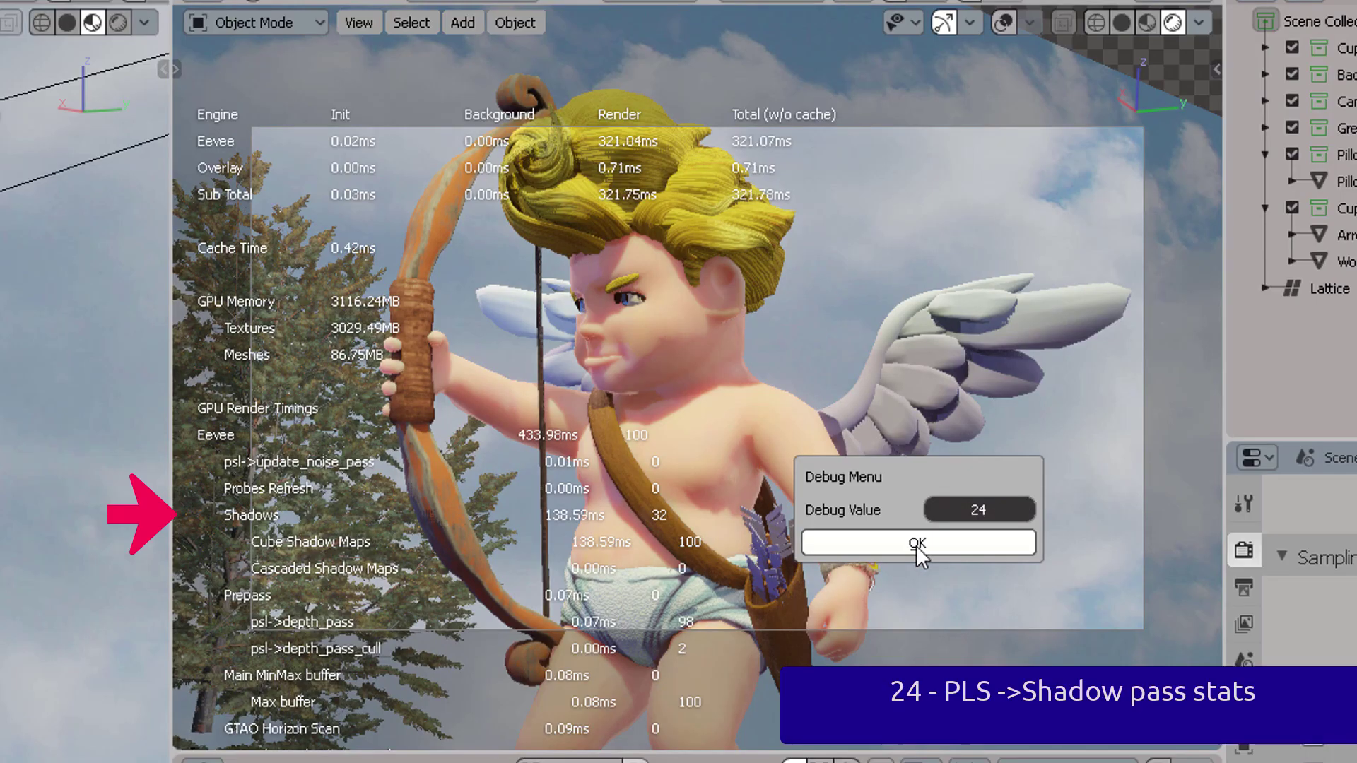
# Apply a Debug Value of 24 to list the shadow pass timings and move the animation to frame 53.
pyautogui.click(917, 545)
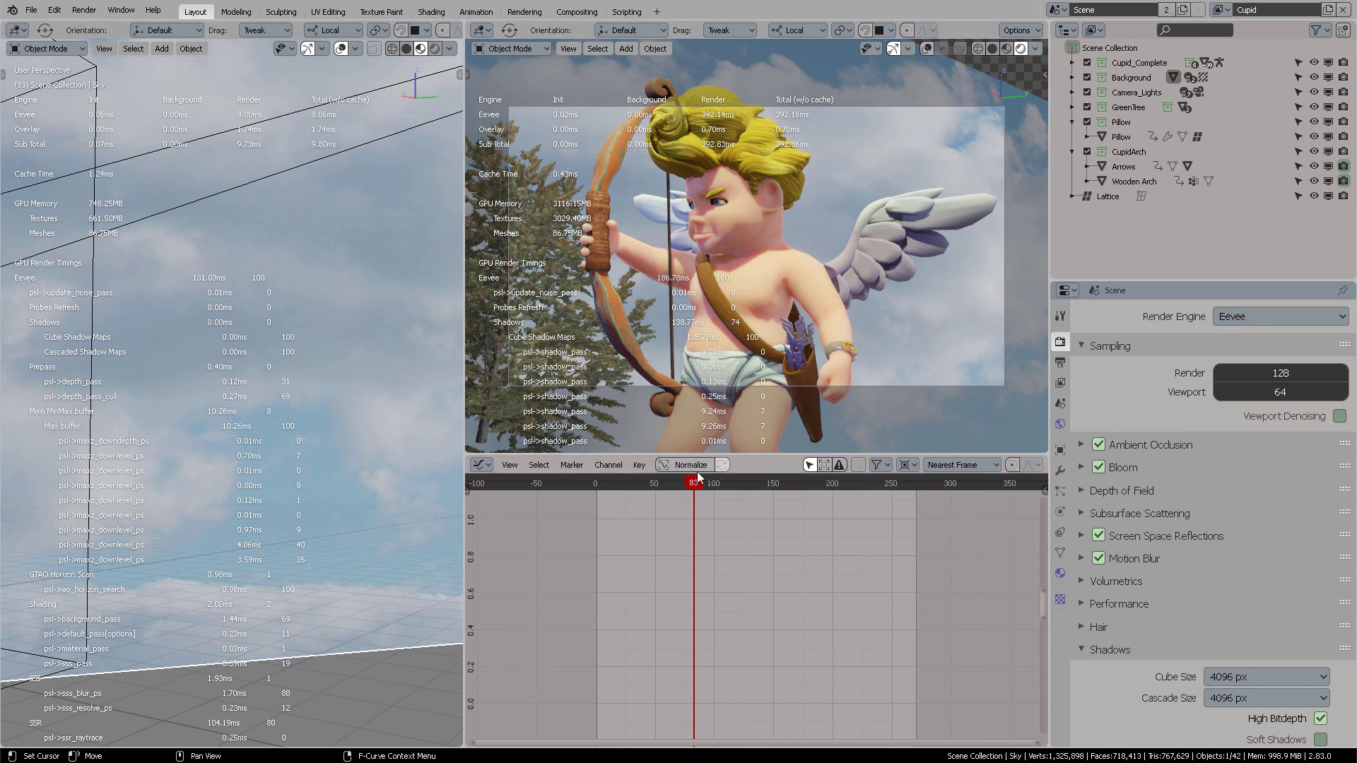
pyautogui.click(659, 485)
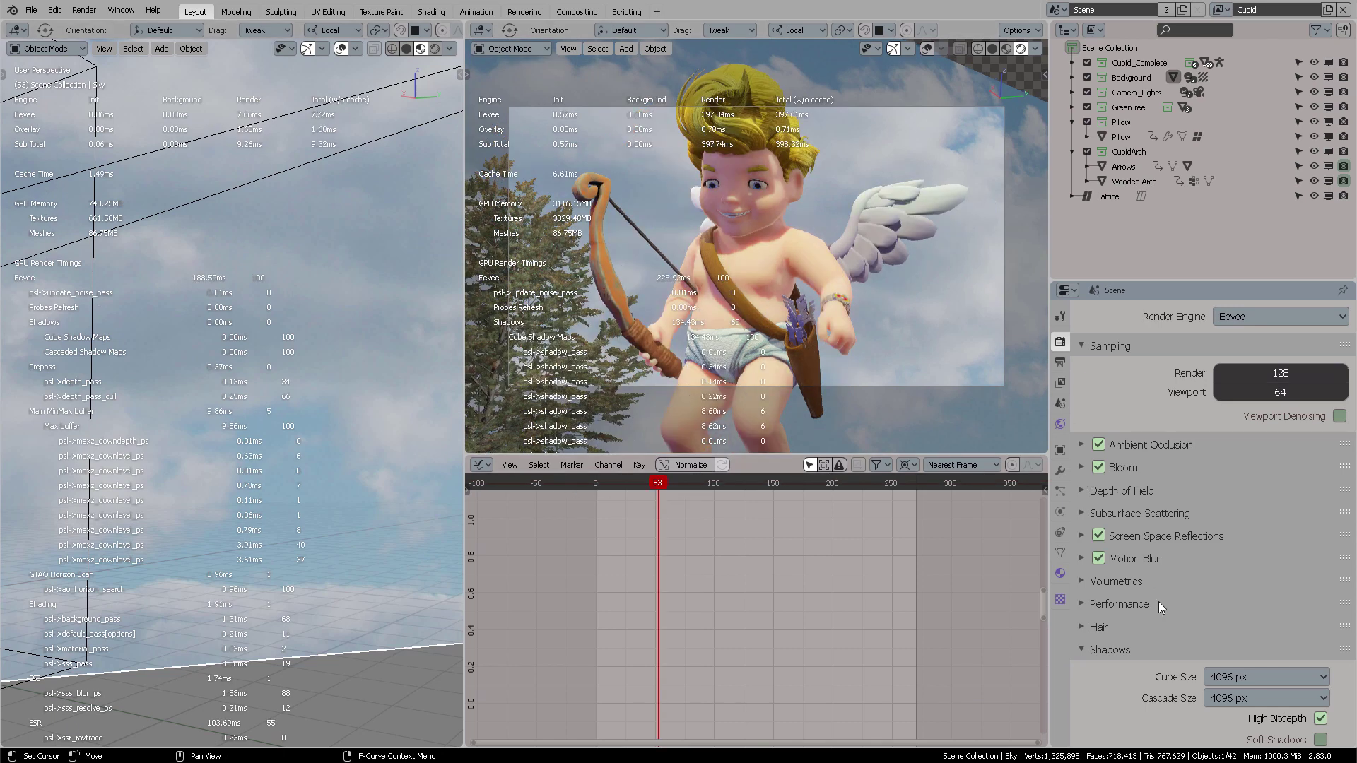
# Expand the Indirect Lighting settings in the Render properties and bake the scene's indirect lighting.
pyautogui.scroll(-6, 1125, 634)
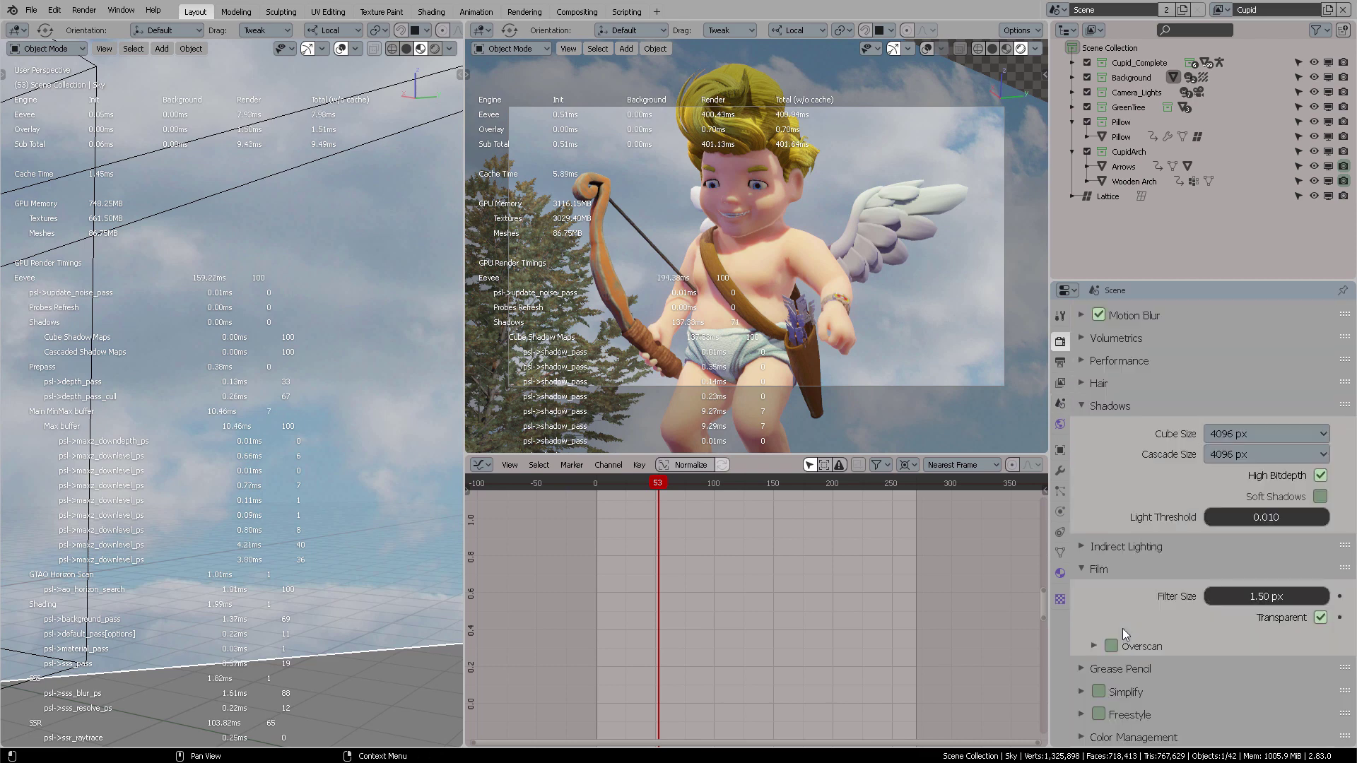
pyautogui.click(1135, 548)
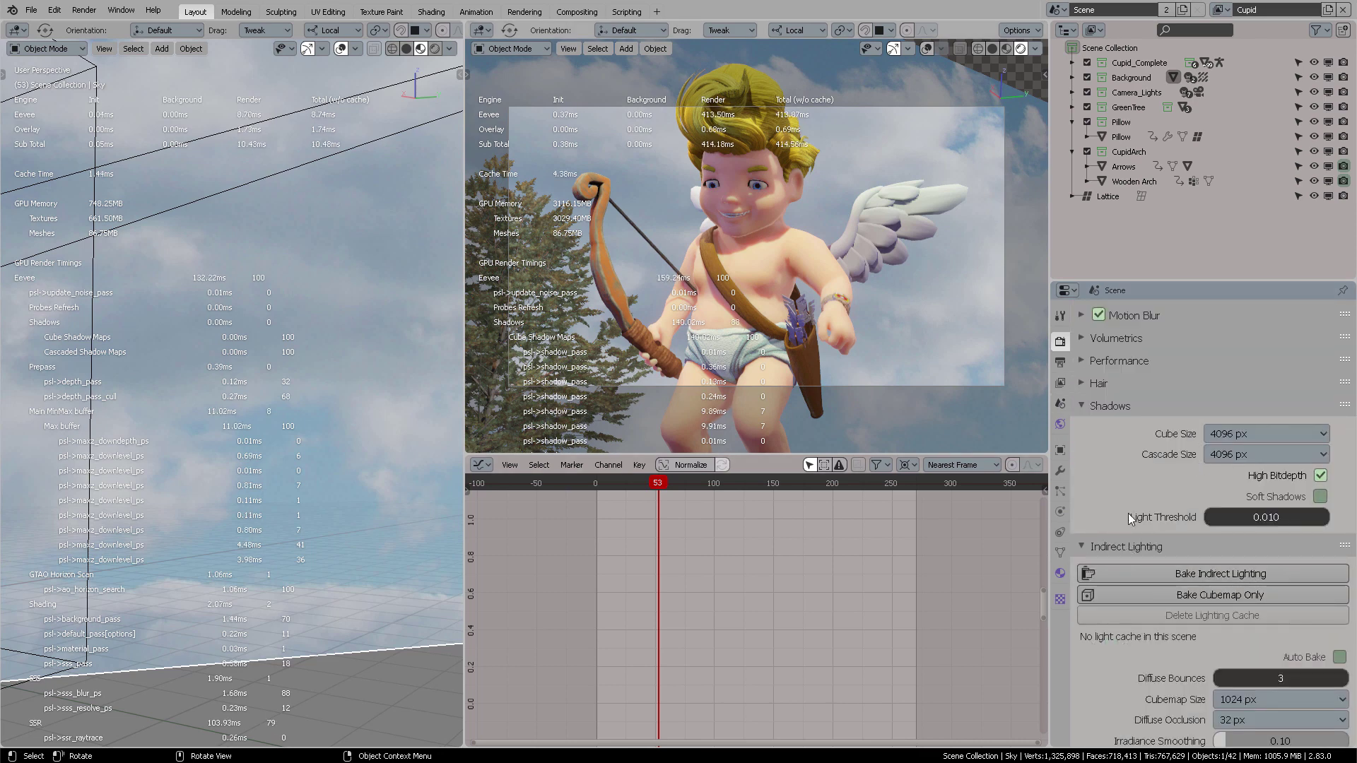
pyautogui.click(1210, 574)
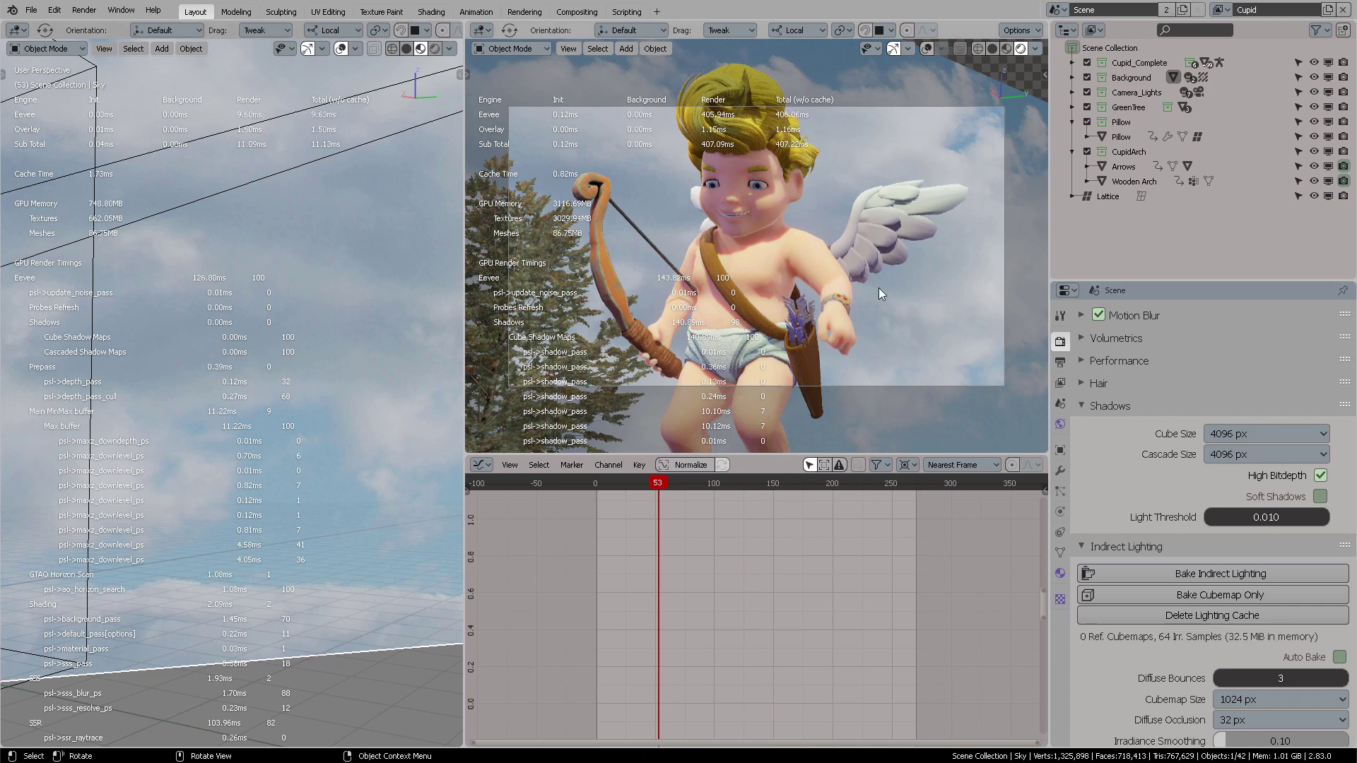
# Set the Debug Value to 25 with the Debug Menu operator.
pyautogui.press('F3')
pyautogui.press('Return')
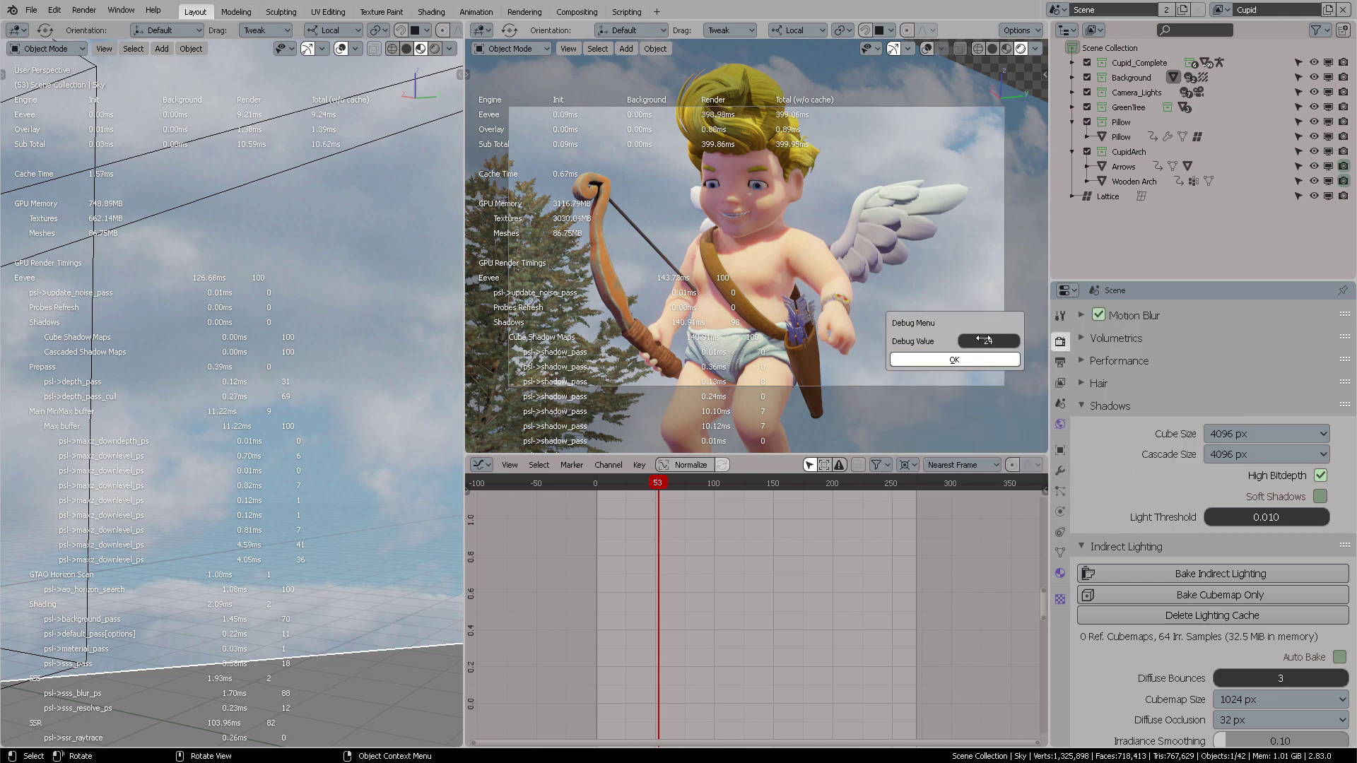
pyautogui.click(999, 344)
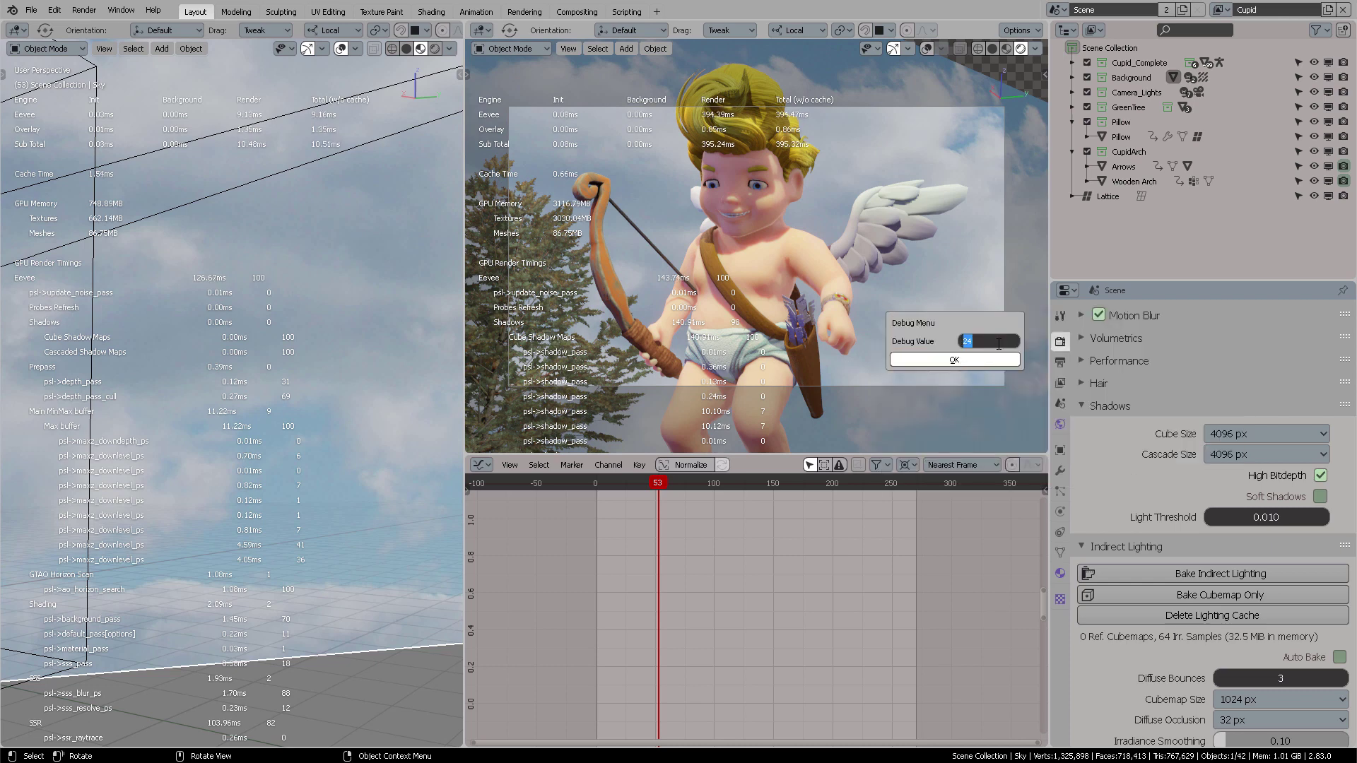
pyautogui.write('25')
pyautogui.click(965, 360)
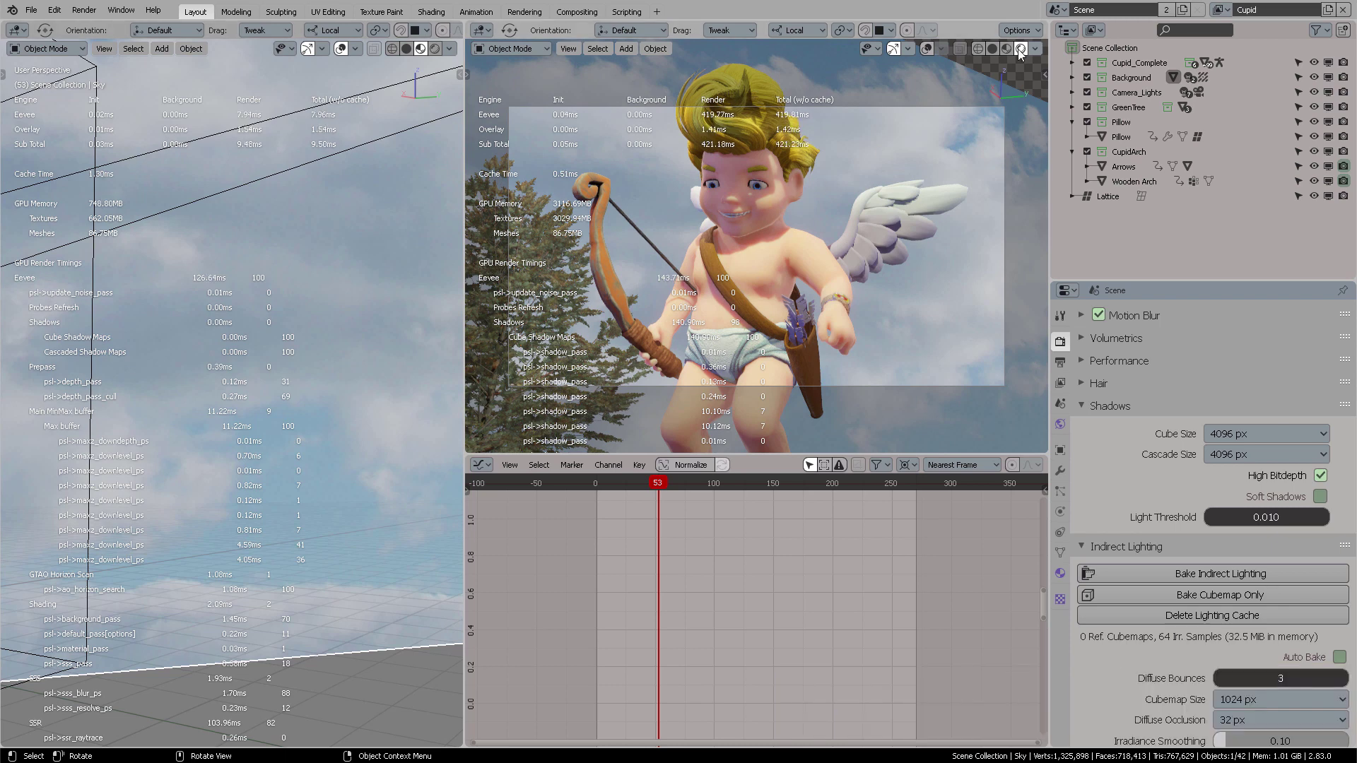
# Set the Debug Value to 26 through the Debug Menu operator.
pyautogui.scroll(9, 1277, 393)
pyautogui.press('F3')
pyautogui.press('Return')
pyautogui.click(954, 273)
pyautogui.write('26')
pyautogui.click(921, 295)
# Reopen the Debug Menu operator several times to step through further Debug Values beyond 26.
pyautogui.press('F3')
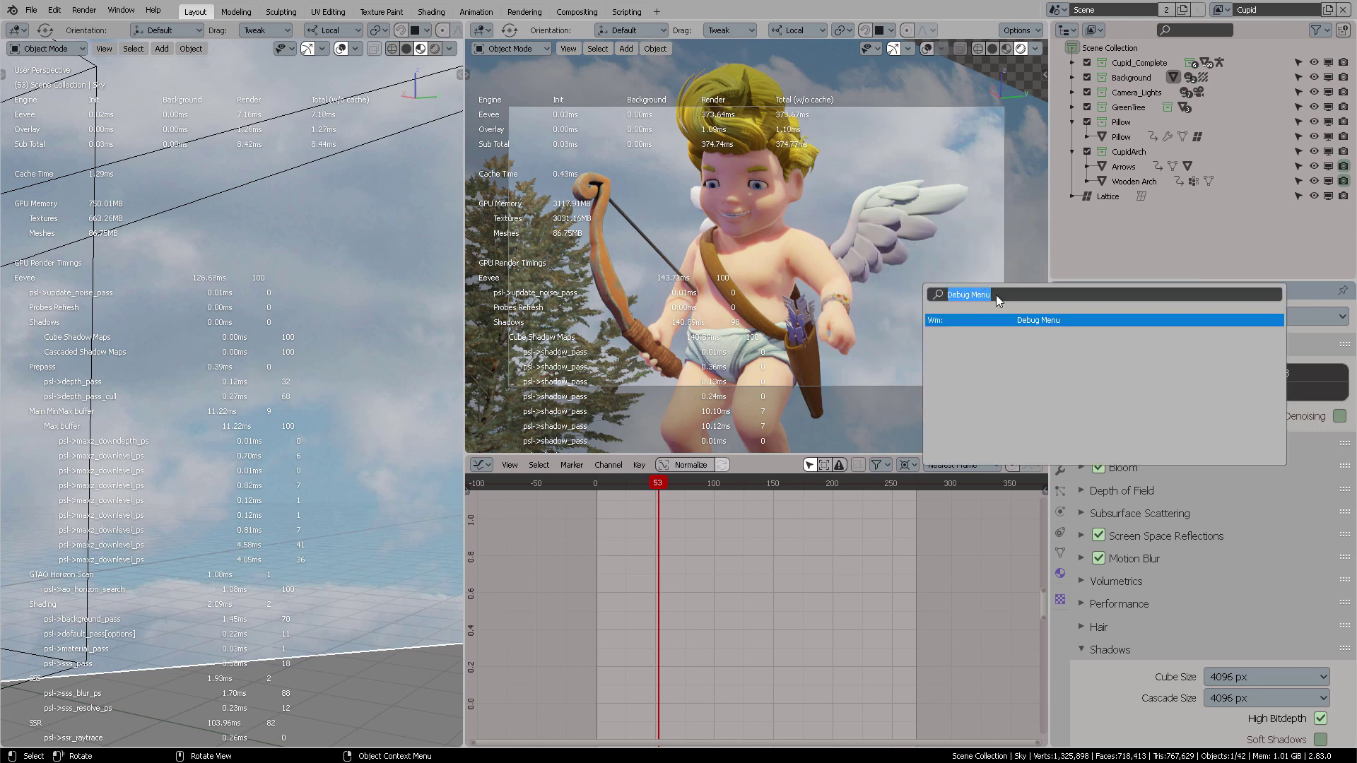
pyautogui.press('Return')
pyautogui.click(975, 338)
pyautogui.press('F3')
pyautogui.press('Return')
pyautogui.click(950, 290)
pyautogui.press('F3')
pyautogui.press('Return')
pyautogui.click(954, 304)
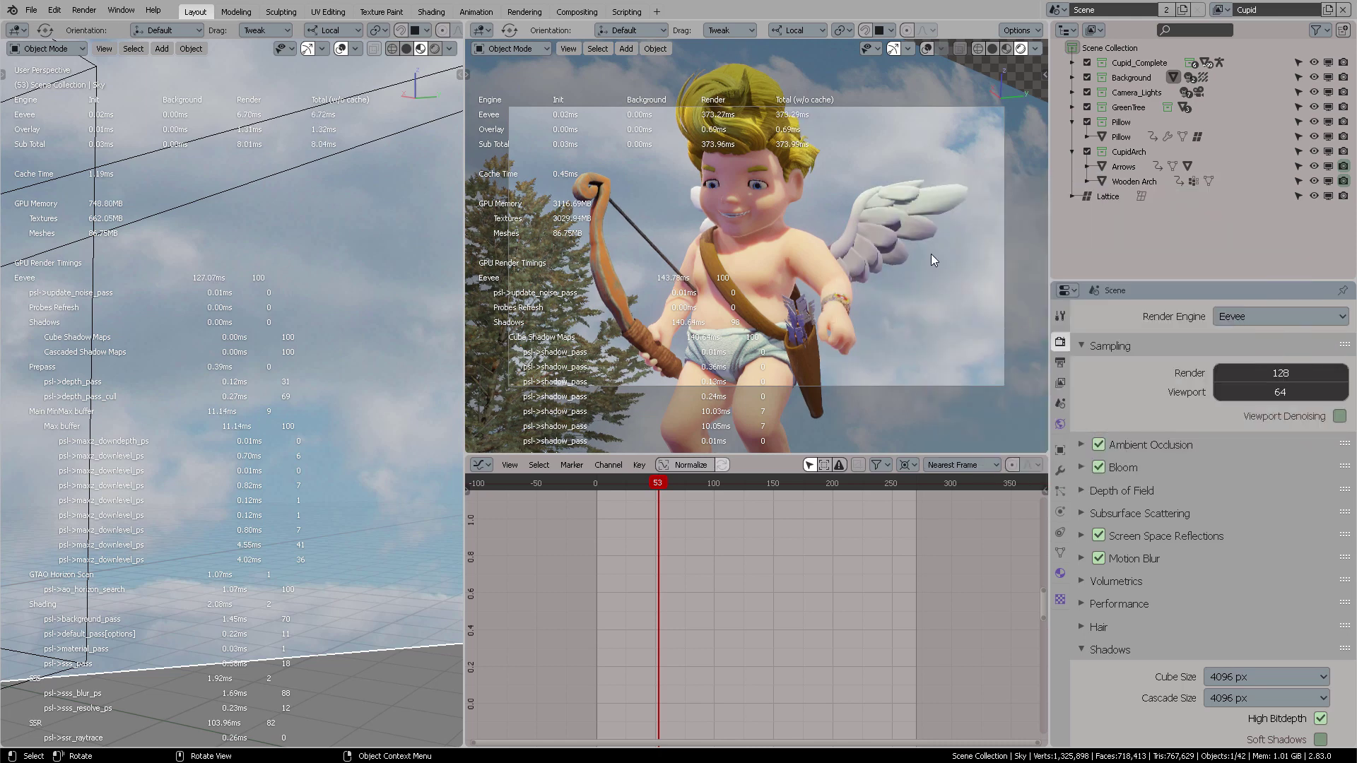
# Clear the debug statistics with a Debug Value of 30, and switch the viewports to Solid and Material Preview shading.
pyautogui.hotkey('ctrl', 'alt', 'd')
pyautogui.click(1032, 297)
pyautogui.press('Return')
pyautogui.click(1014, 315)
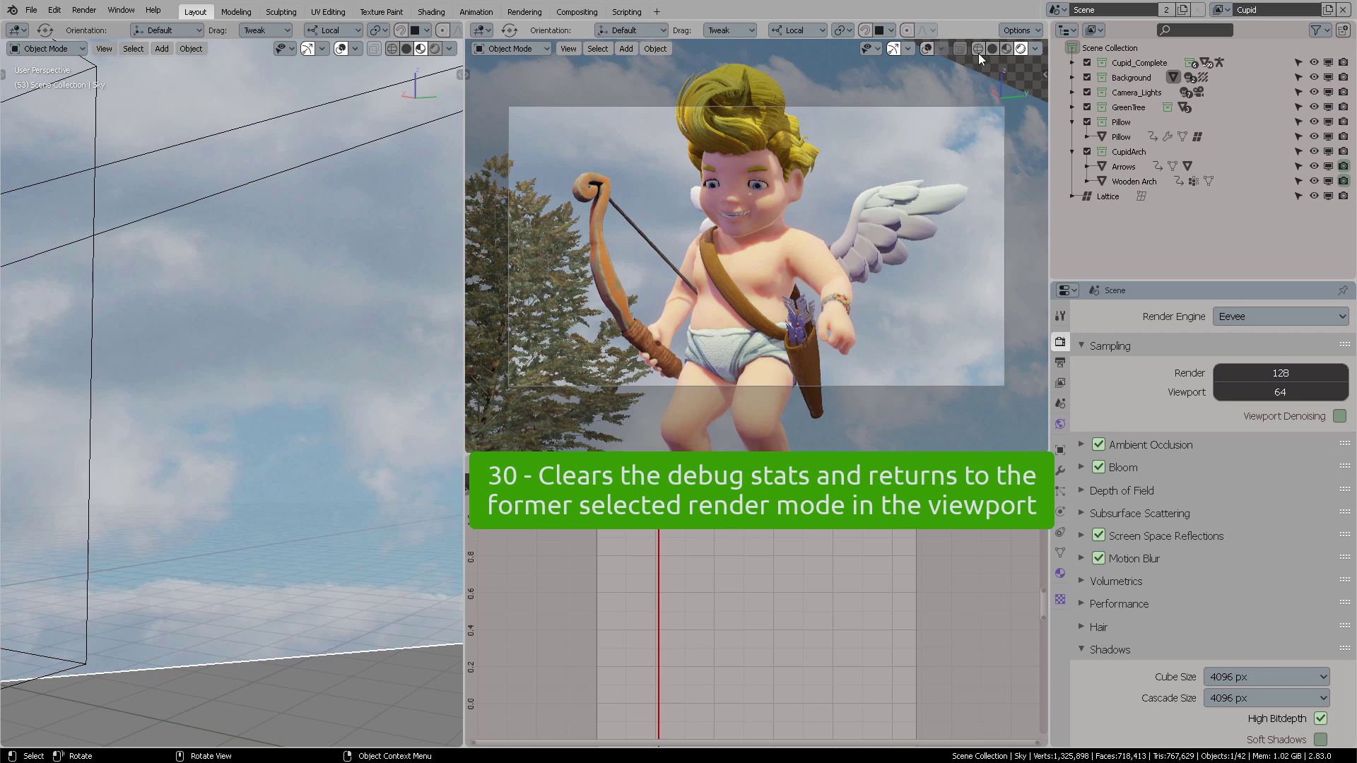
pyautogui.click(405, 48)
pyautogui.click(1006, 50)
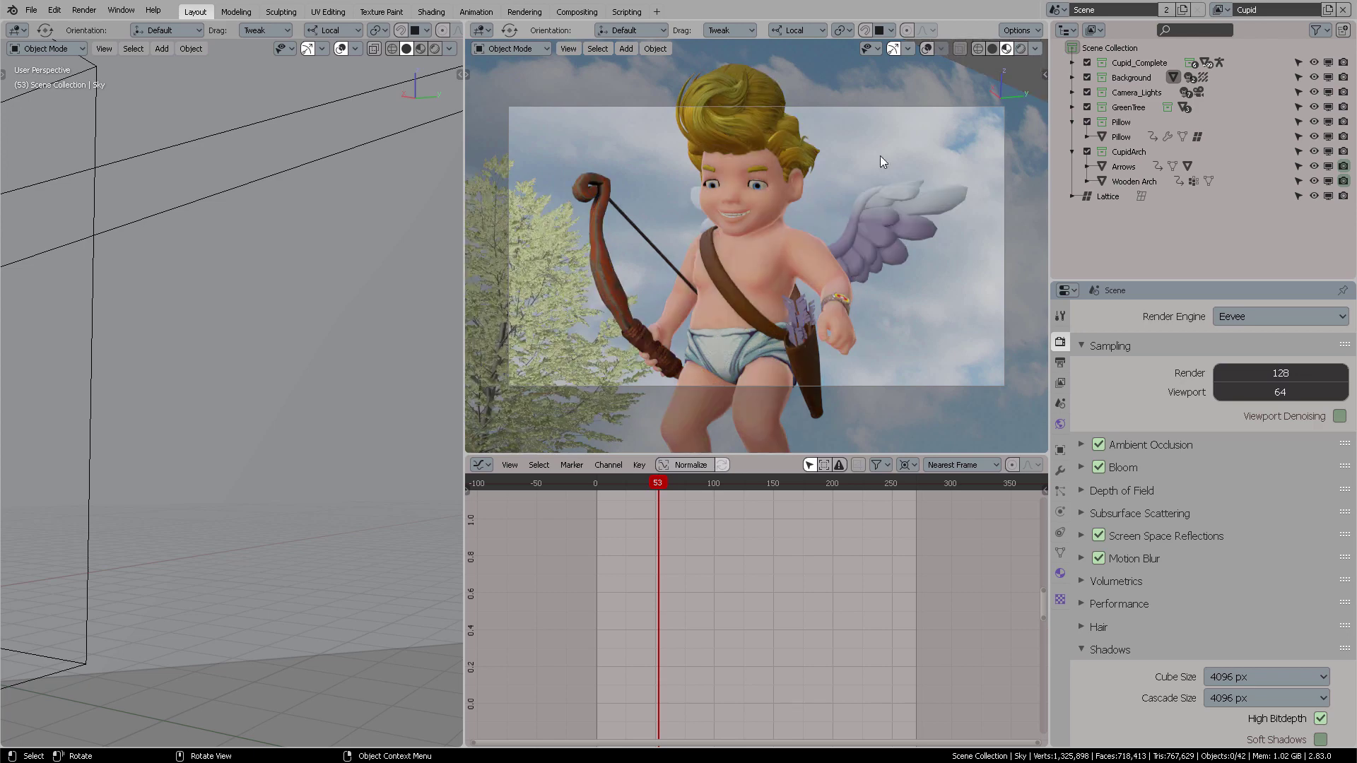
# Enable Viewport Denoising and try Debug Values of 64 and 128 on the camera view.
pyautogui.hotkey('ctrl', 'alt', 'd')
pyautogui.hotkey('ctrl', 'alt', 'd')
pyautogui.hotkey('ctrl', 'alt', 'd')
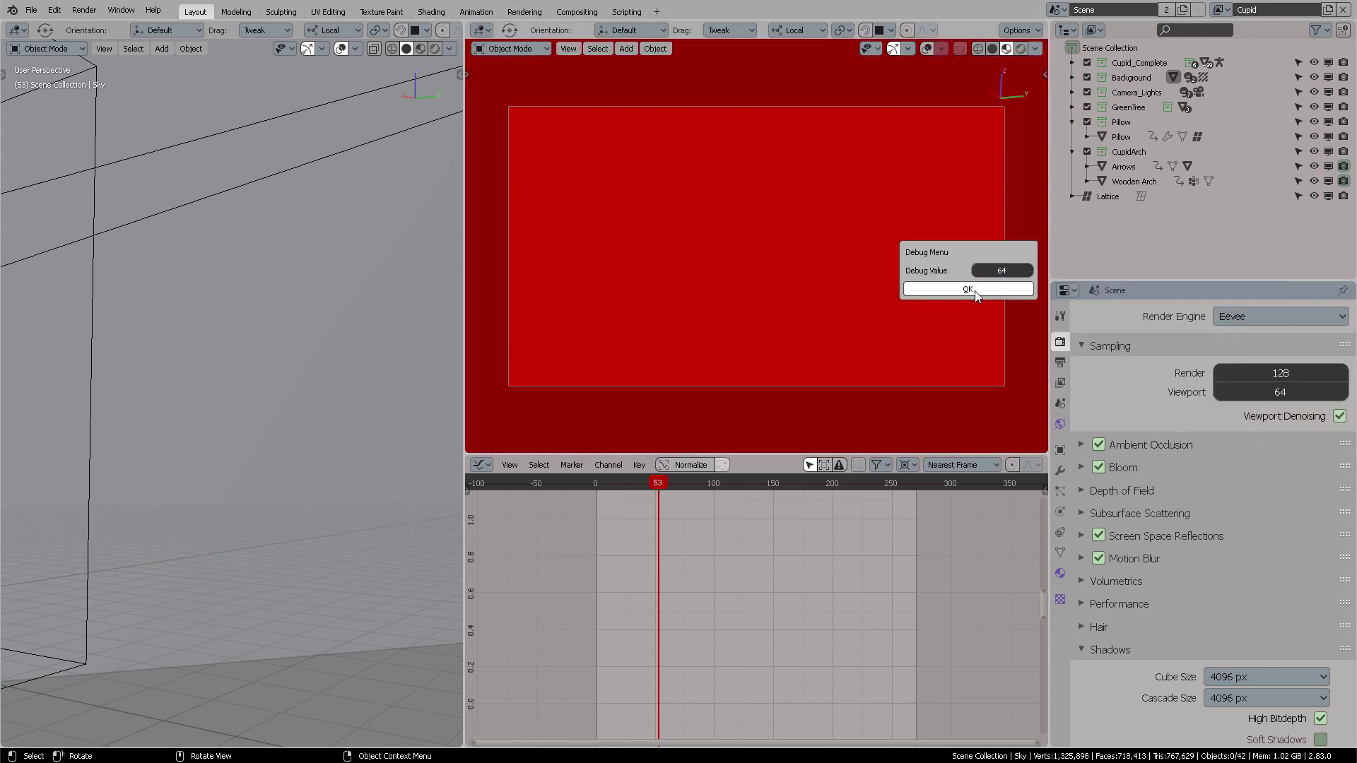
pyautogui.click(1340, 417)
pyautogui.press('F3')
pyautogui.press('Return')
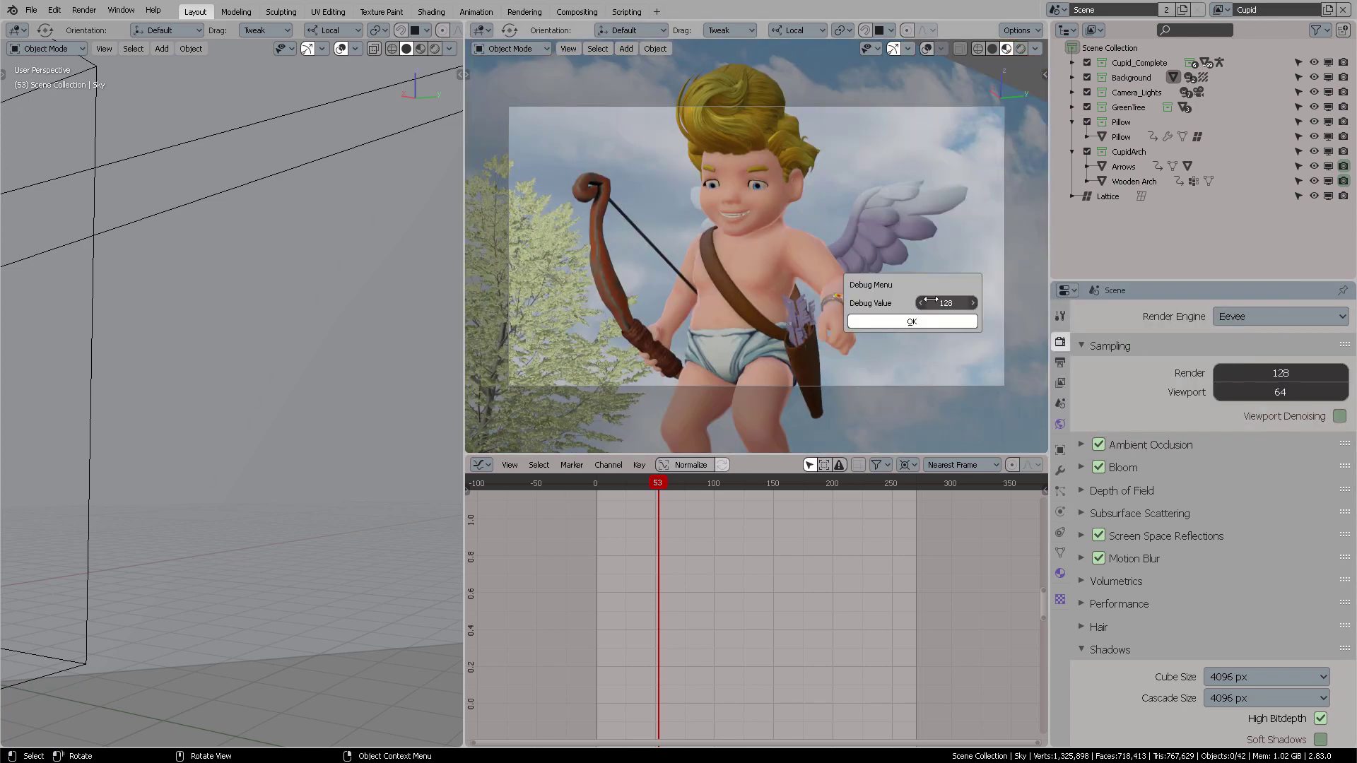
# Continue through higher Debug Values with the Debug Menu operator, entering 133.
pyautogui.press('F3')
pyautogui.press('Return')
pyautogui.press('F3')
pyautogui.press('Return')
pyautogui.press('F3')
pyautogui.press('Return')
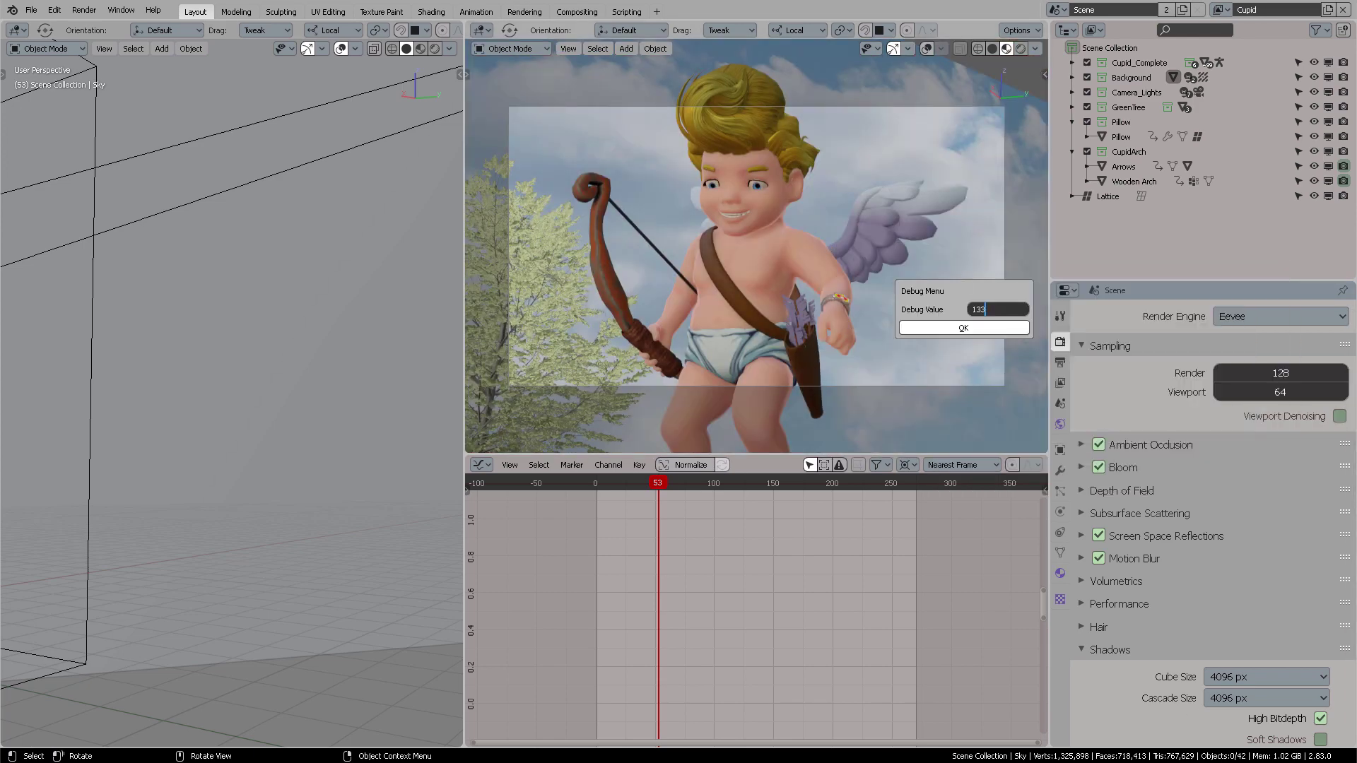
# Raise the Debug Value to 32767 through the Debug Menu operator.
pyautogui.press('F3')
pyautogui.press('Return')
pyautogui.press('F3')
pyautogui.press('Return')
pyautogui.press('F3')
pyautogui.press('Return')
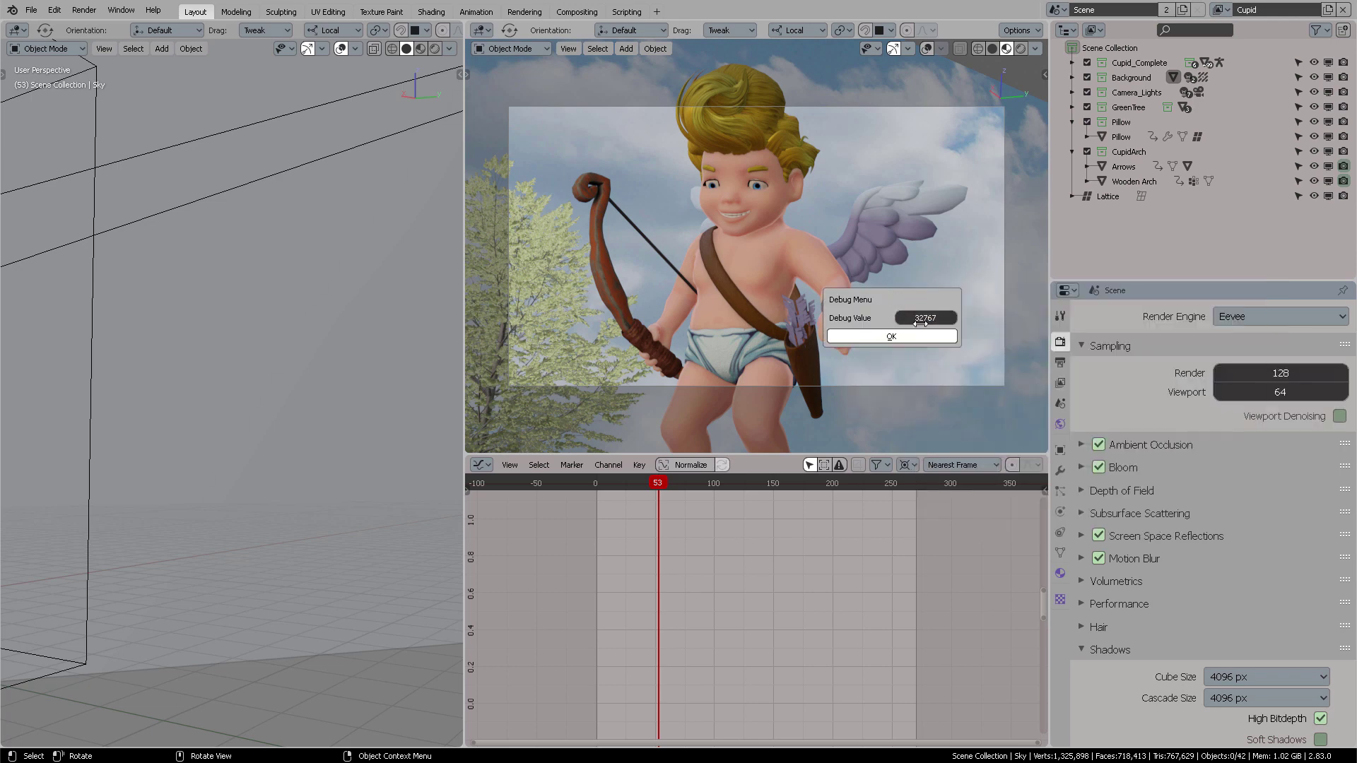
# Set the Debug Value to 21 to show the Workbench statistics for the Solid view, and reopen the Debug Menu.
pyautogui.click(928, 318)
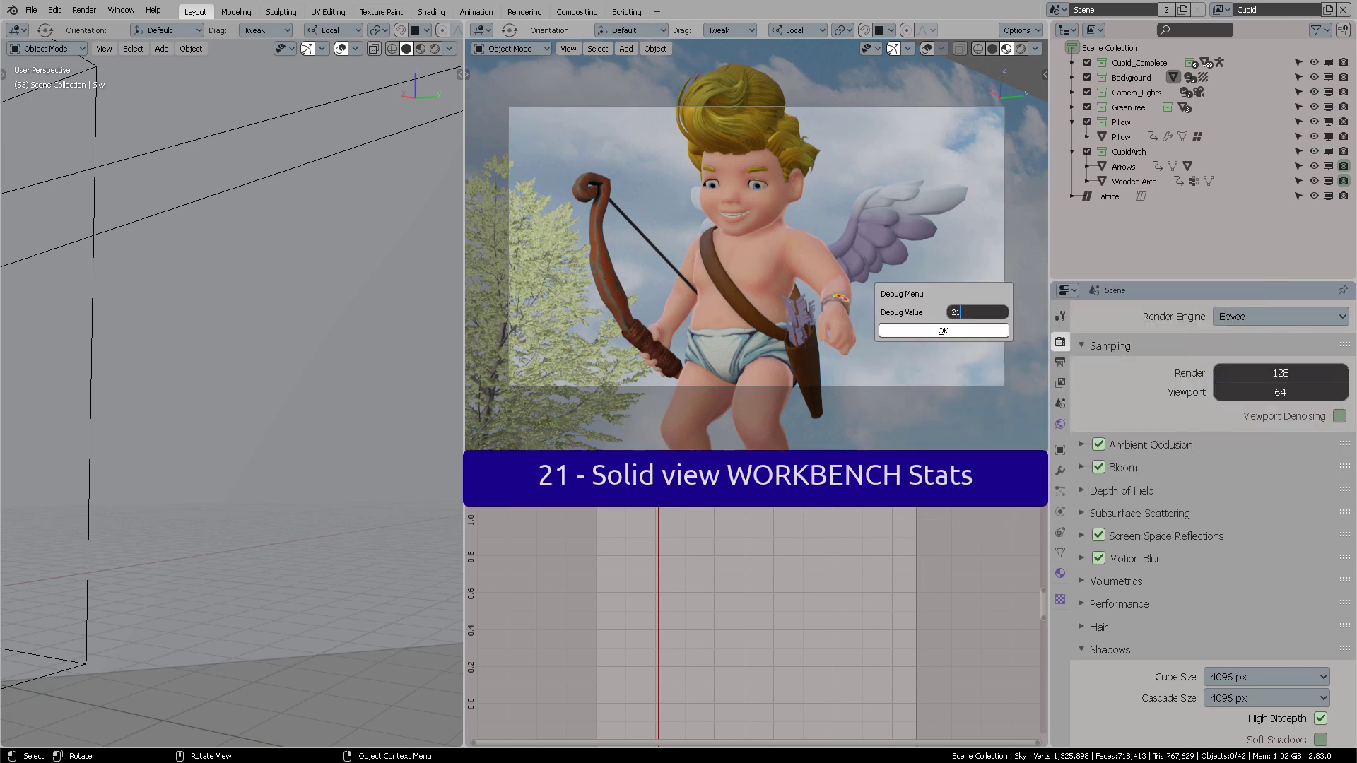
pyautogui.press('Return')
pyautogui.press('F3')
pyautogui.press('Return')
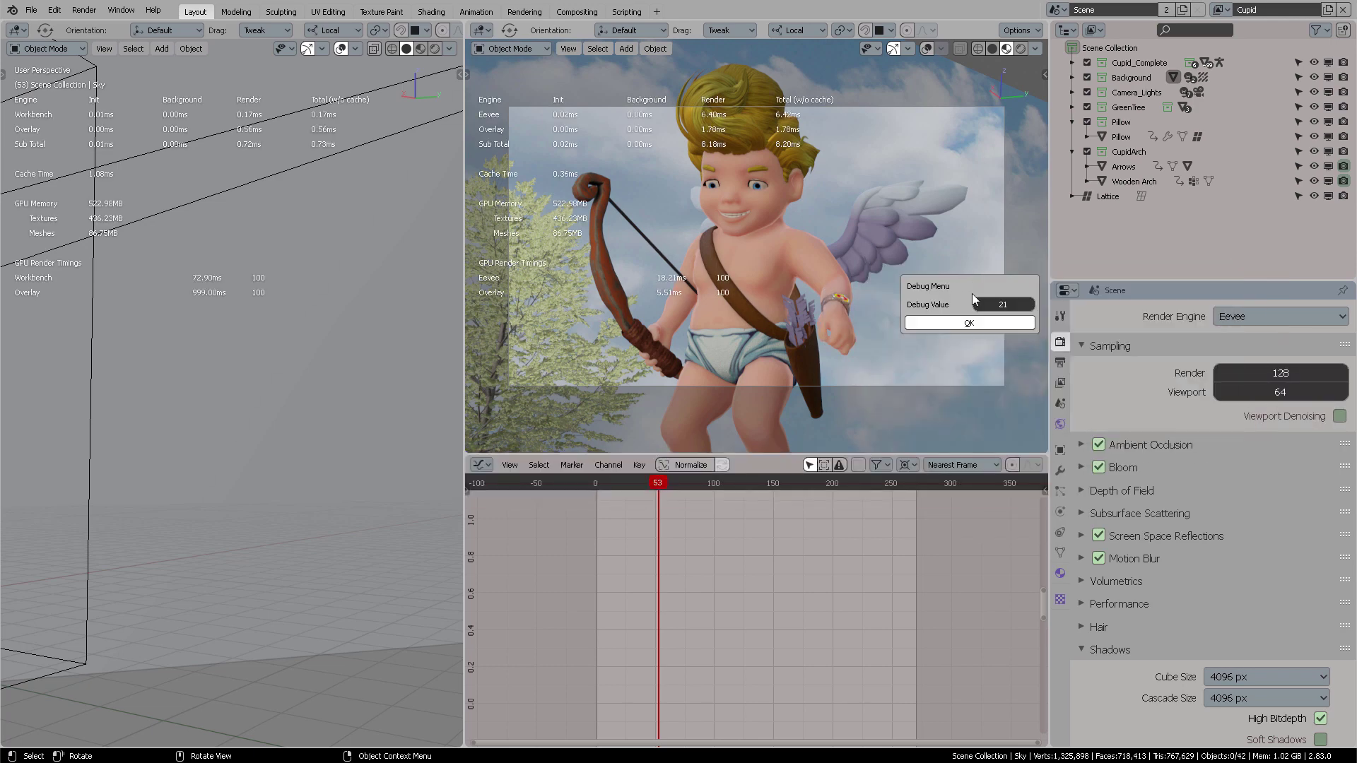
pyautogui.press('Return')
pyautogui.press('Return')
# Enter 21 again as the Debug Value in a reopened Debug Menu.
pyautogui.press('F3')
pyautogui.press('Return')
pyautogui.click(893, 289)
pyautogui.write('2')
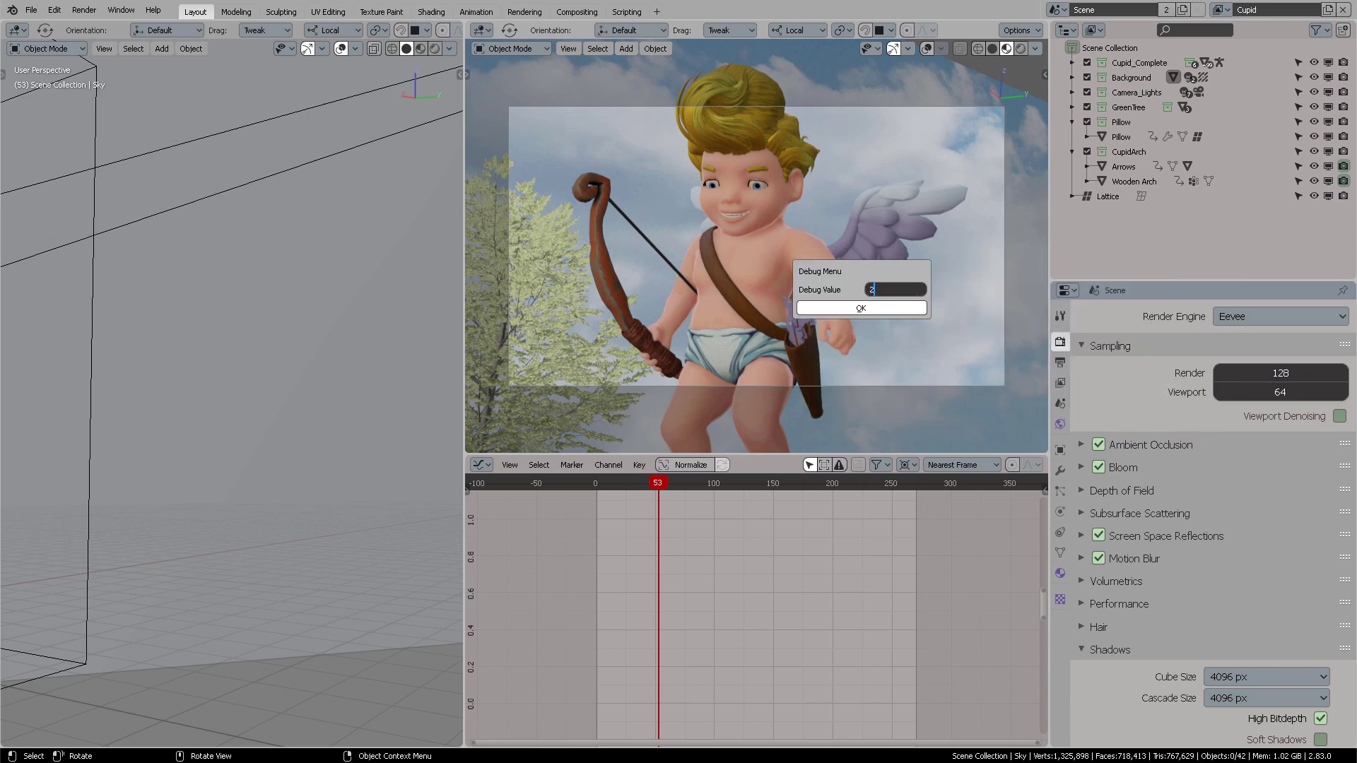
pyautogui.write('1*')
pyautogui.press('Return')
pyautogui.click(877, 310)
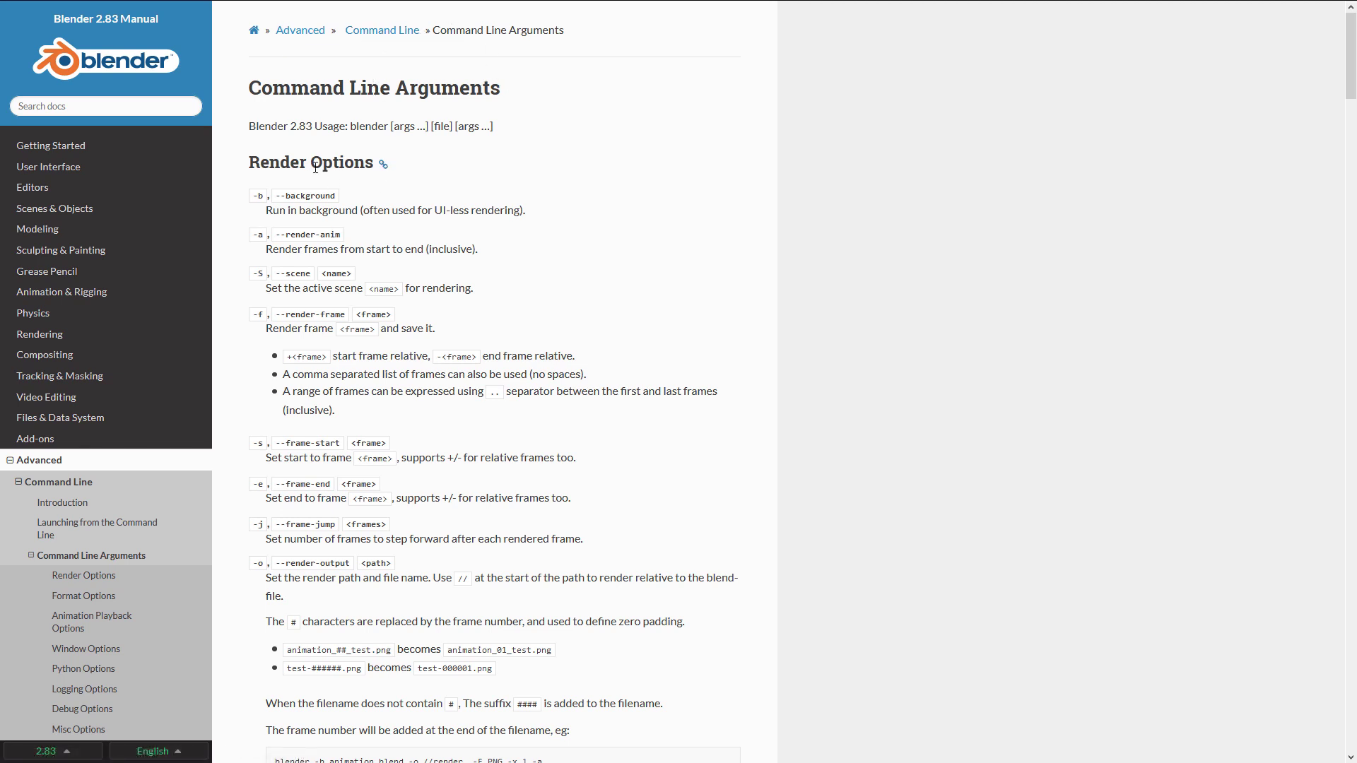
# Switch to the Blender 2.83 Manual's Command Line Arguments page and find the Debug Options section.
pyautogui.moveTo(307, 166); pyautogui.dragTo(359, 164)
pyautogui.moveTo(457, 215); pyautogui.dragTo(495, 214)
pyautogui.click(578, 214)
pyautogui.scroll(-20, 788, 289)
pyautogui.moveTo(396, 161); pyautogui.dragTo(249, 160)
pyautogui.scroll(-2, 506, 327)
pyautogui.moveTo(475, 247); pyautogui.dragTo(264, 247)
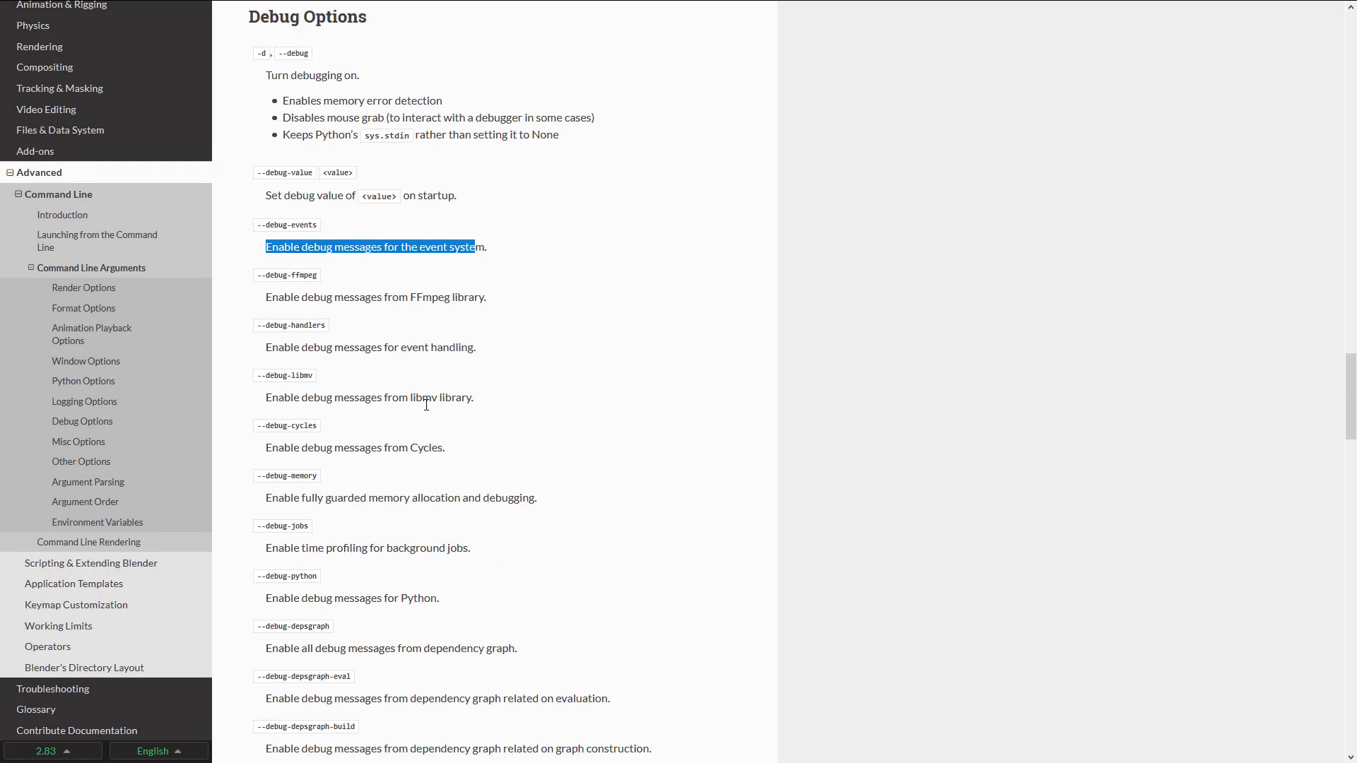
# Read through the remaining debug arguments, from --debug-cycles to the --debug-xr entries and --debug-all.
pyautogui.moveTo(445, 447); pyautogui.dragTo(265, 448)
pyautogui.scroll(-3, 279, 415)
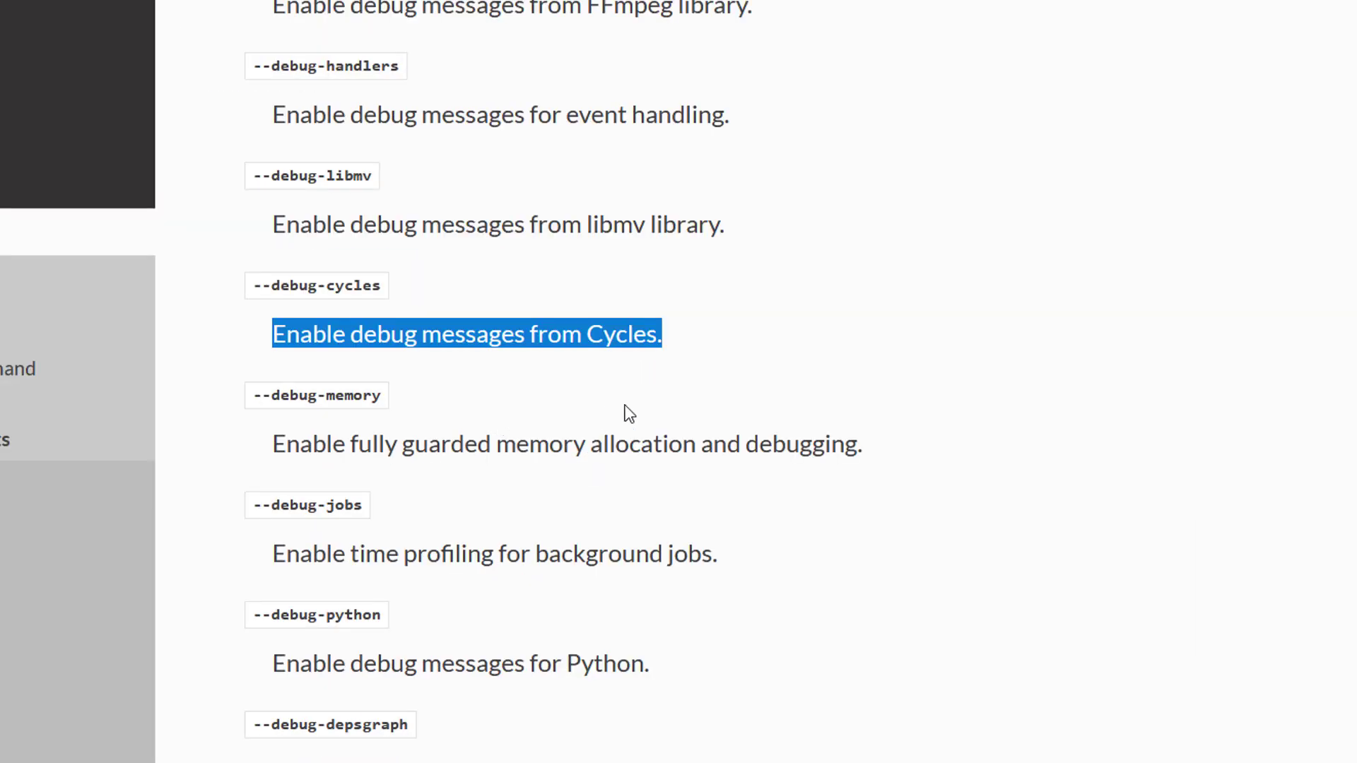
pyautogui.click(936, 381)
pyautogui.scroll(-4, 936, 382)
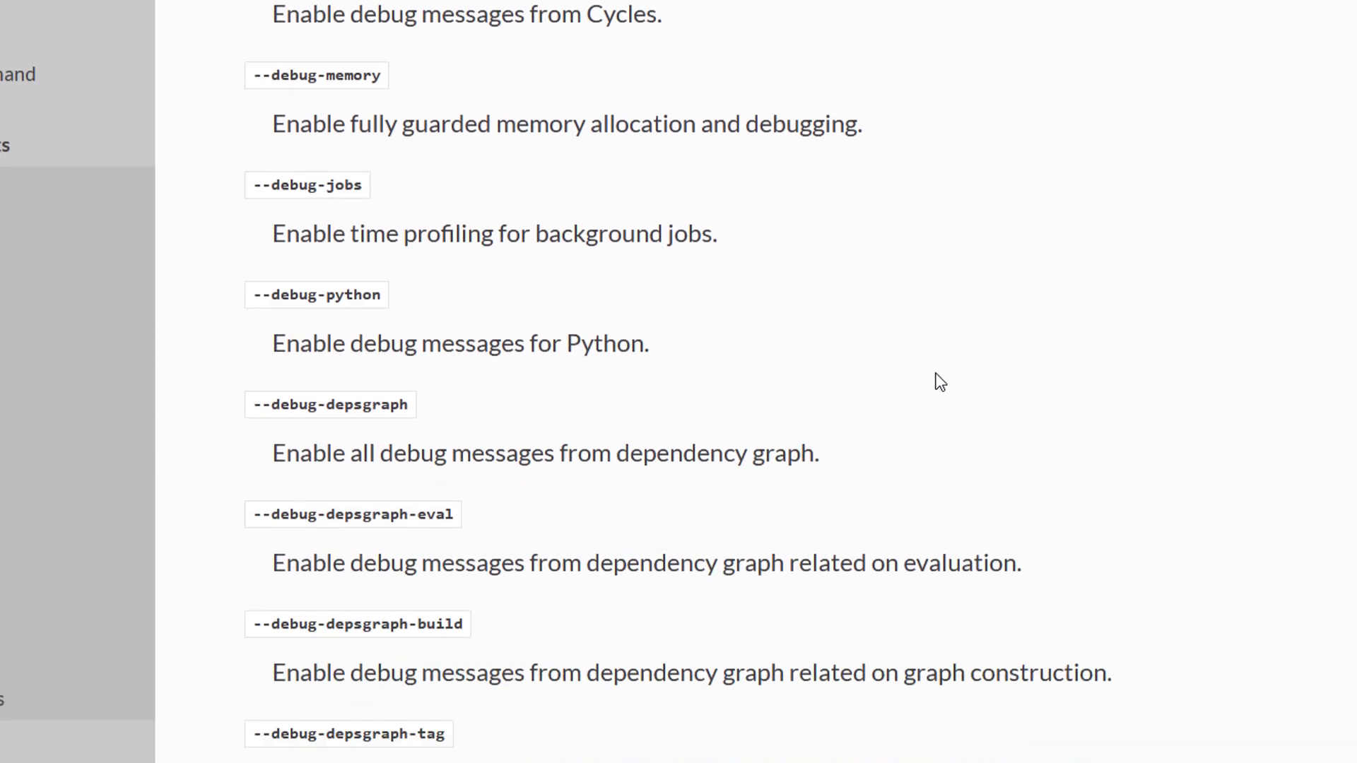
pyautogui.scroll(-6, 936, 375)
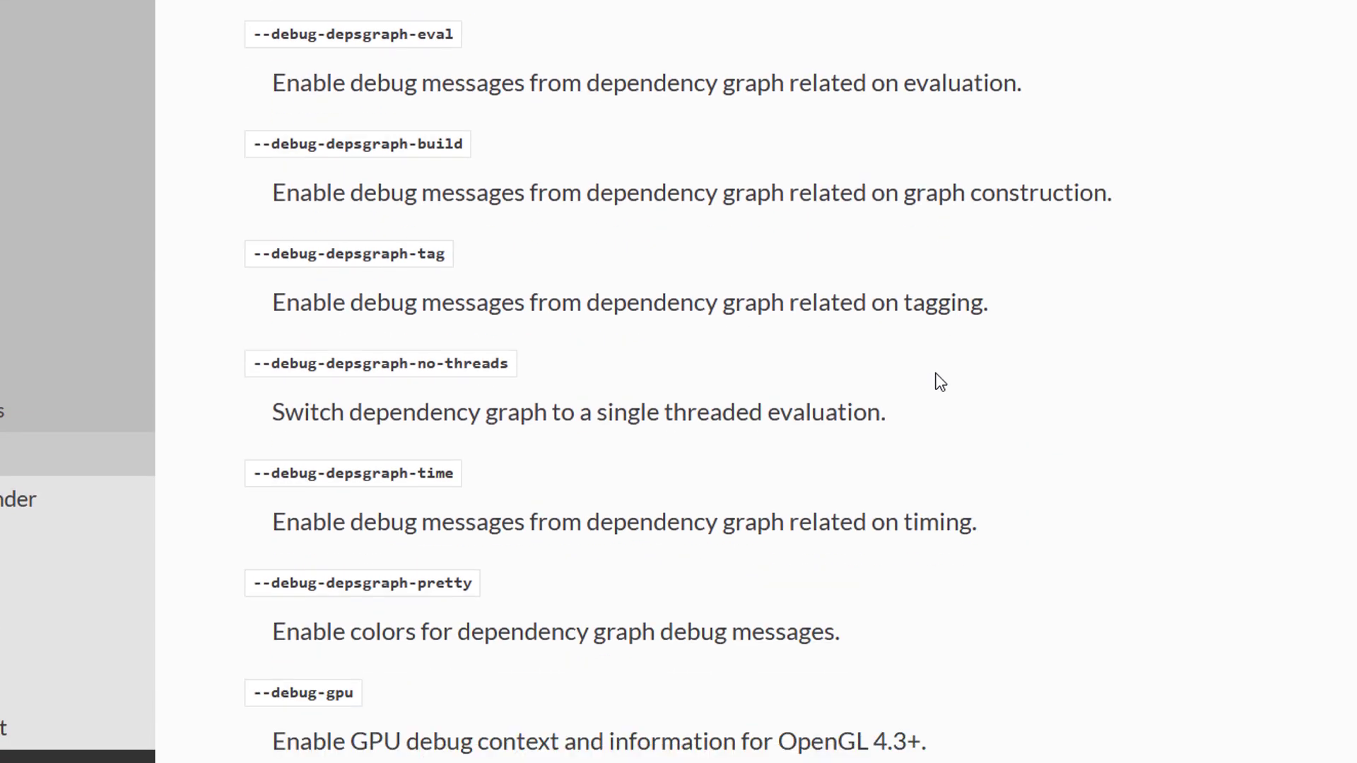
pyautogui.scroll(-4, 941, 382)
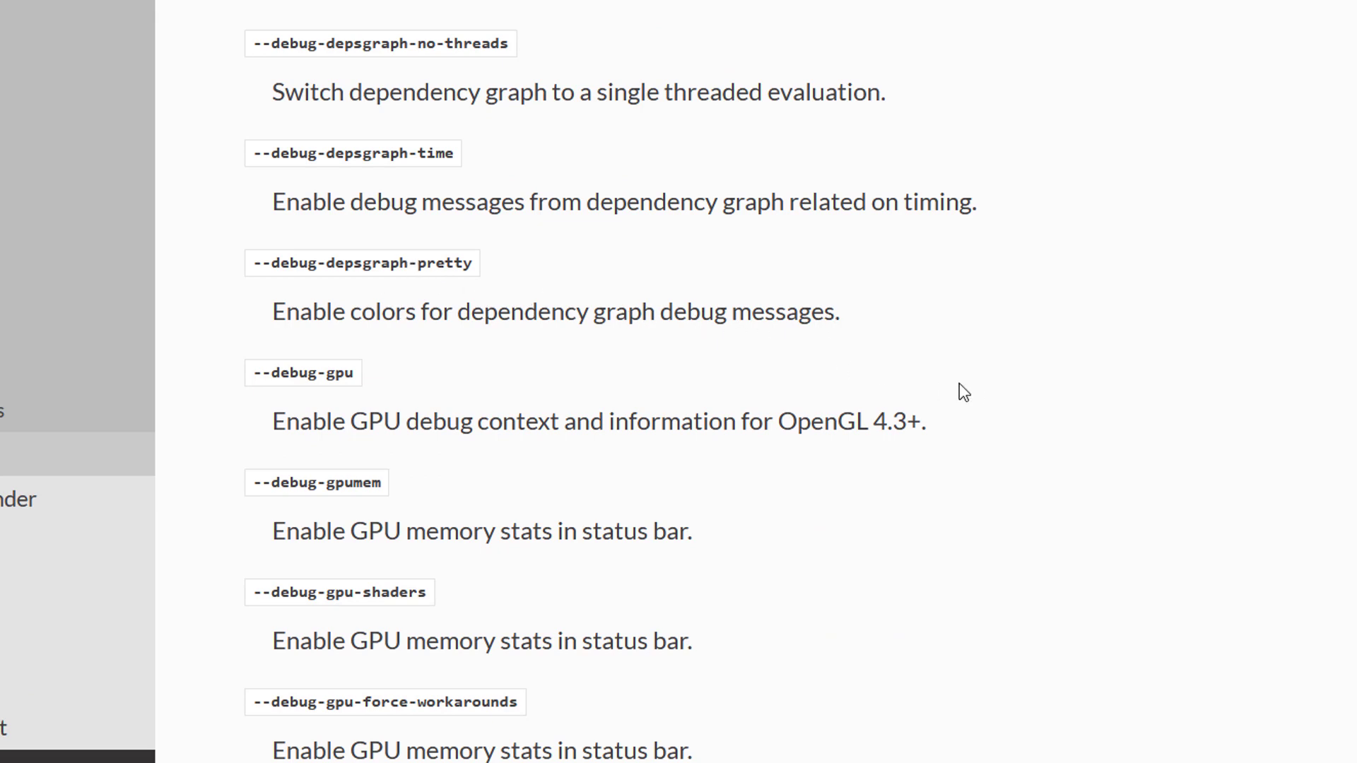
pyautogui.scroll(-6, 969, 384)
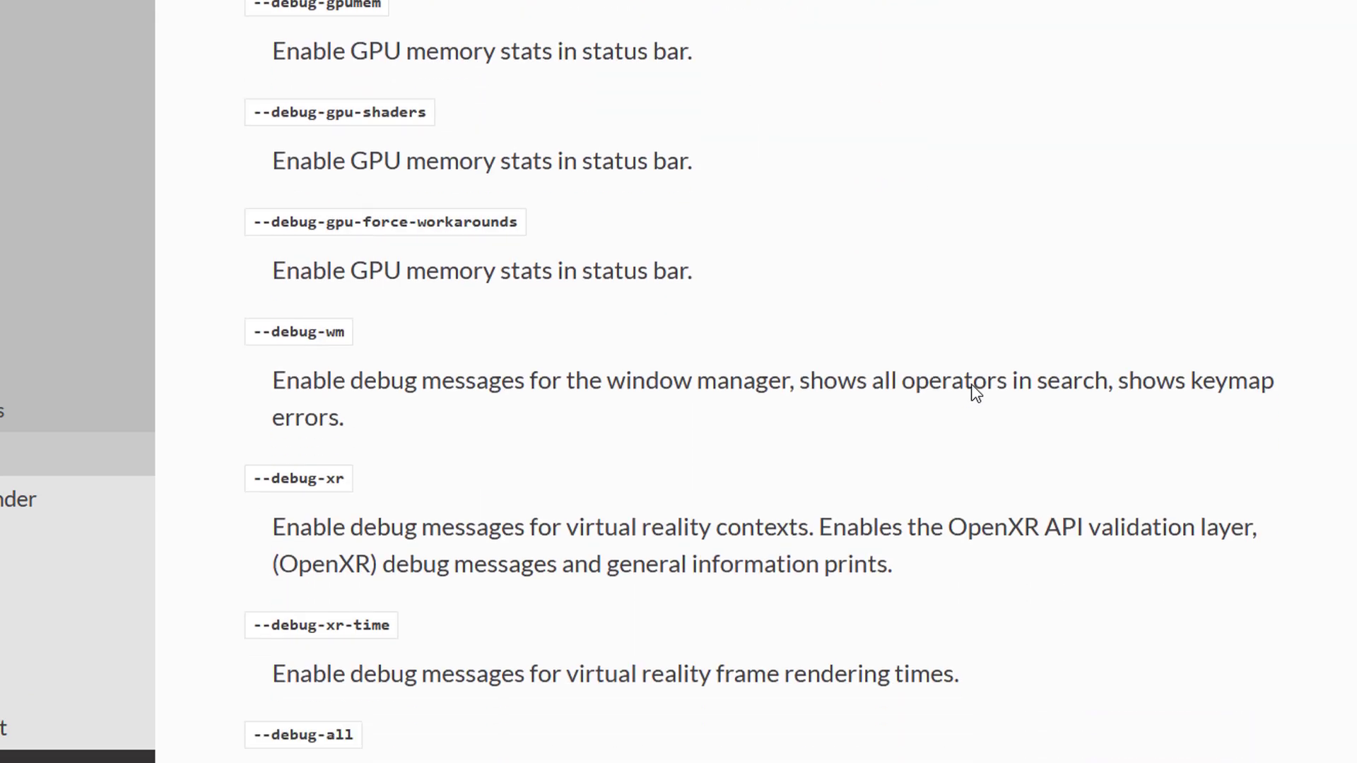
pyautogui.scroll(-4, 971, 384)
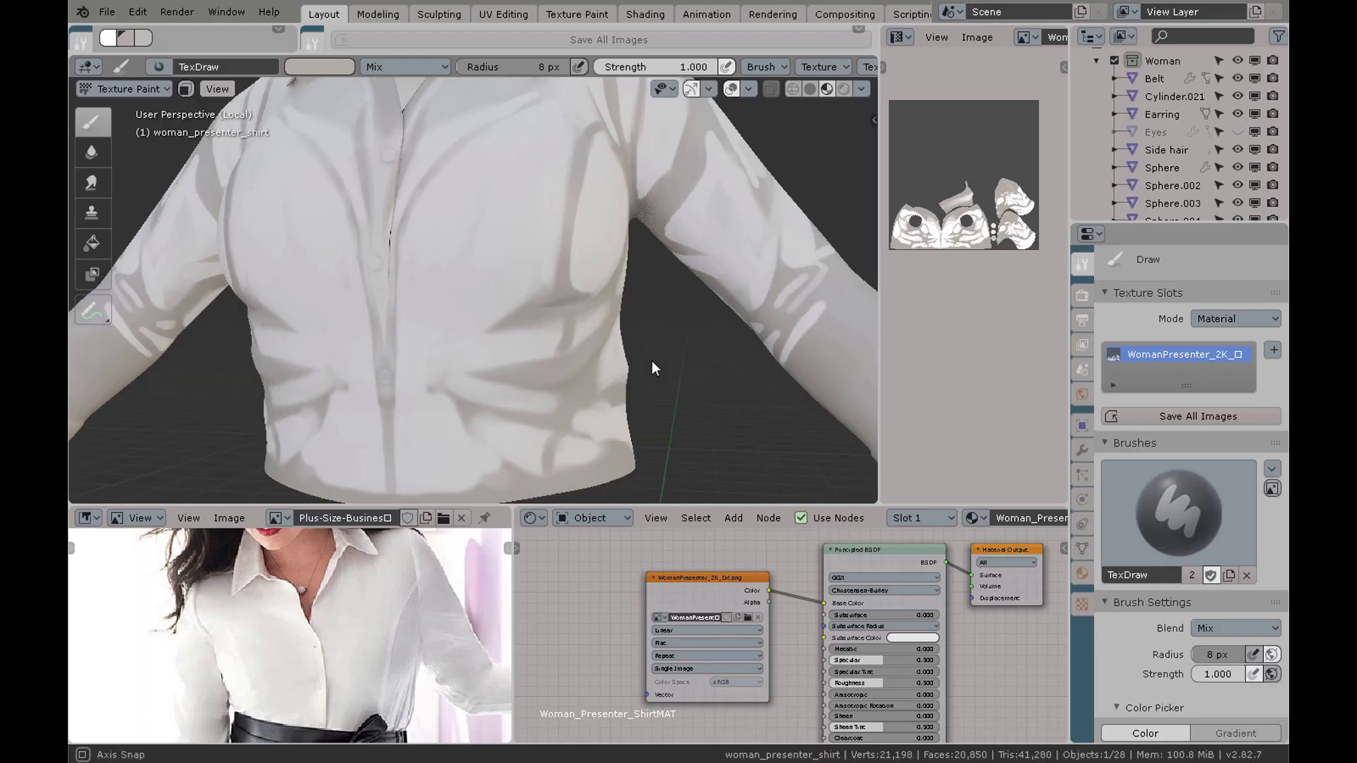
# Switch to Blender and choose the Smear brush with a 12 px radius for painting the woman presenter's shirt texture.
pyautogui.moveTo(652, 361)
pyautogui.mouseDown(button='middle')
pyautogui.moveTo(626, 254)
pyautogui.moveTo(529, 305)
pyautogui.mouseUp(button='middle')
pyautogui.moveTo(661, 230); pyautogui.dragTo(663, 282, button='middle')
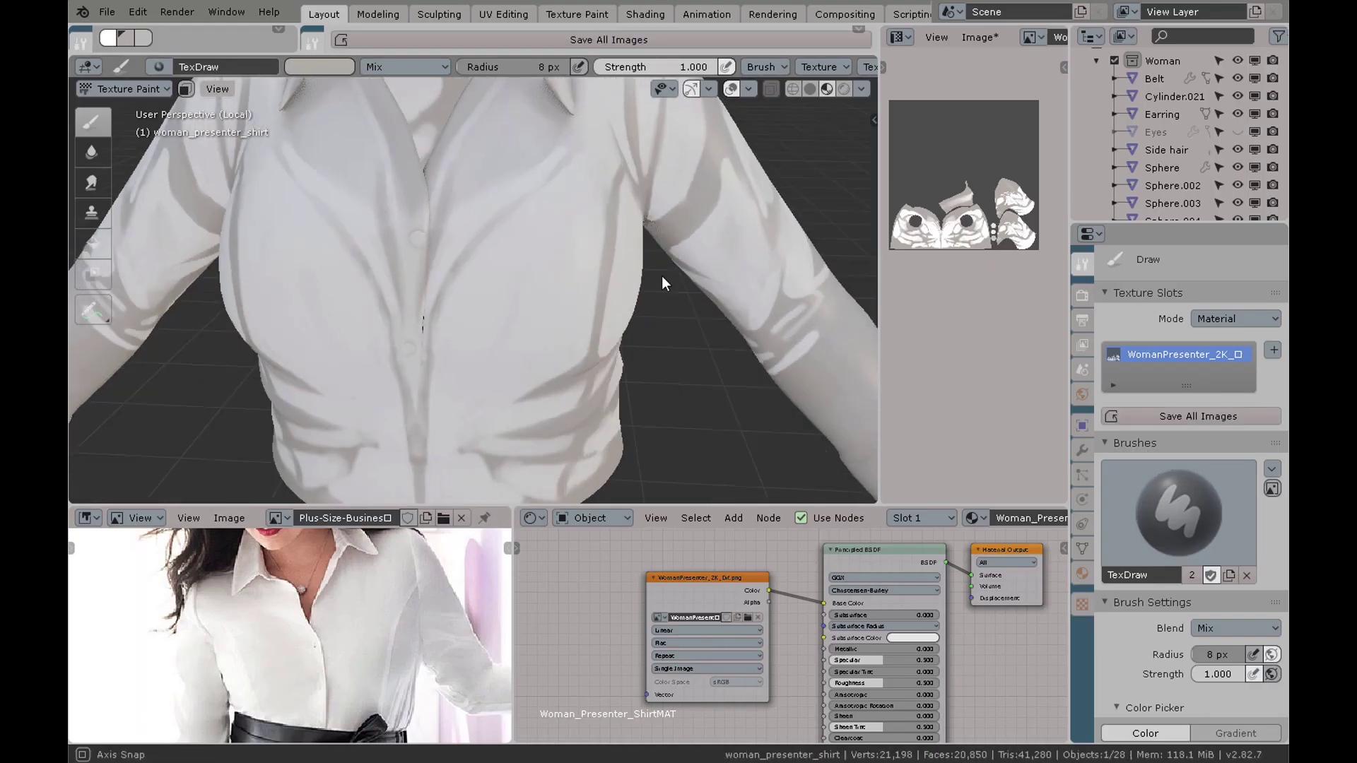
pyautogui.click(93, 183)
pyautogui.press('f')
pyautogui.click(457, 181)
pyautogui.moveTo(453, 225); pyautogui.dragTo(502, 468, button='middle')
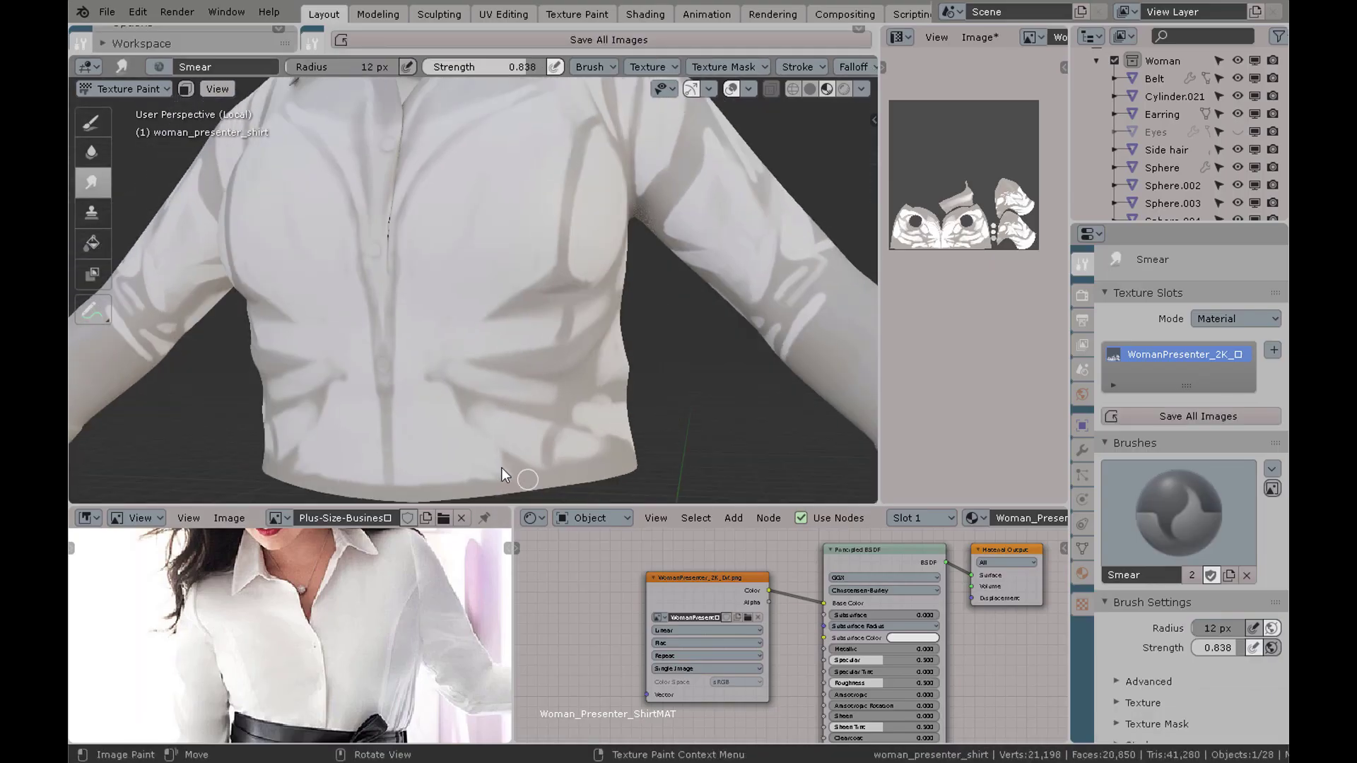
pyautogui.moveTo(512, 413); pyautogui.dragTo(294, 41, button='middle')
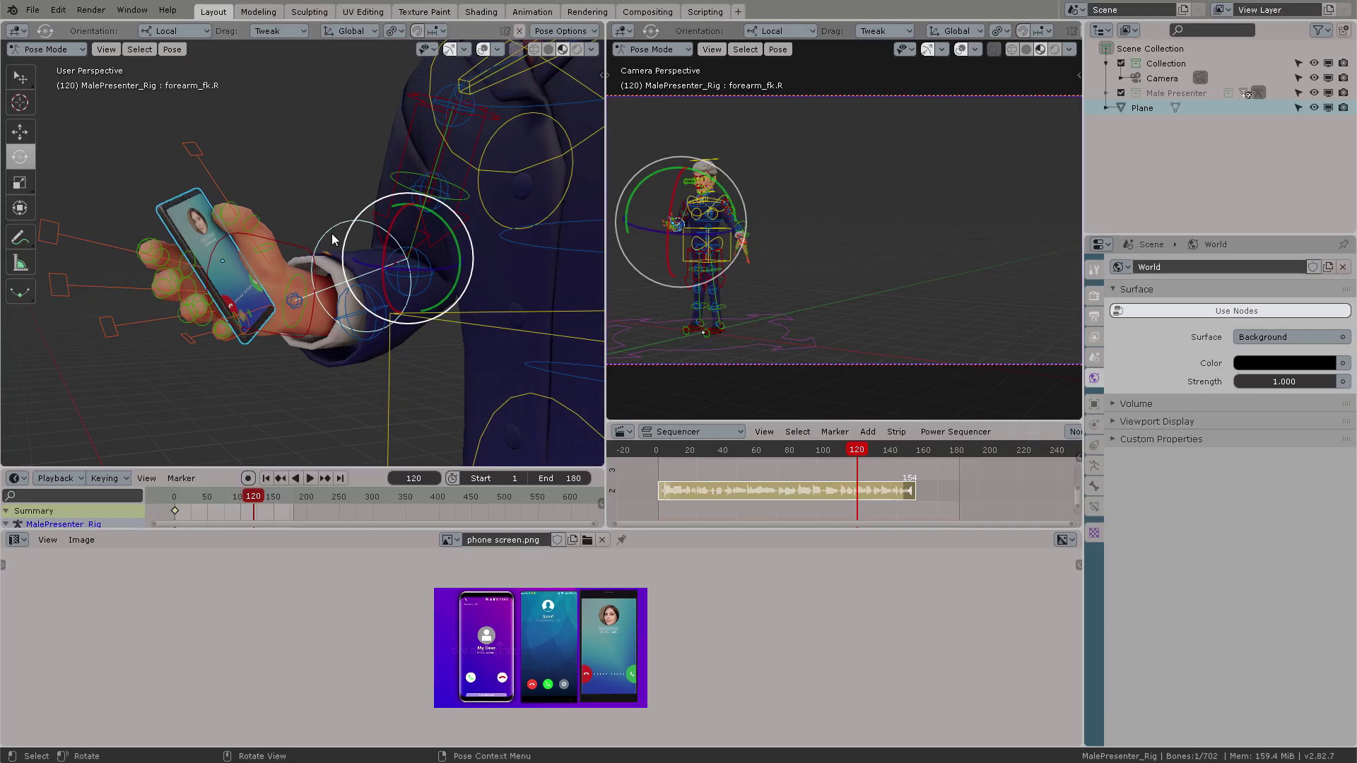
# Rotate the male presenter's right forearm control, forearm_fk.R, at frame 120.
pyautogui.moveTo(332, 233); pyautogui.dragTo(310, 237, button='middle')
pyautogui.scroll(2, 309, 237)
pyautogui.click(334, 275)
pyautogui.moveTo(338, 272); pyautogui.dragTo(293, 301)
pyautogui.click(160, 167)
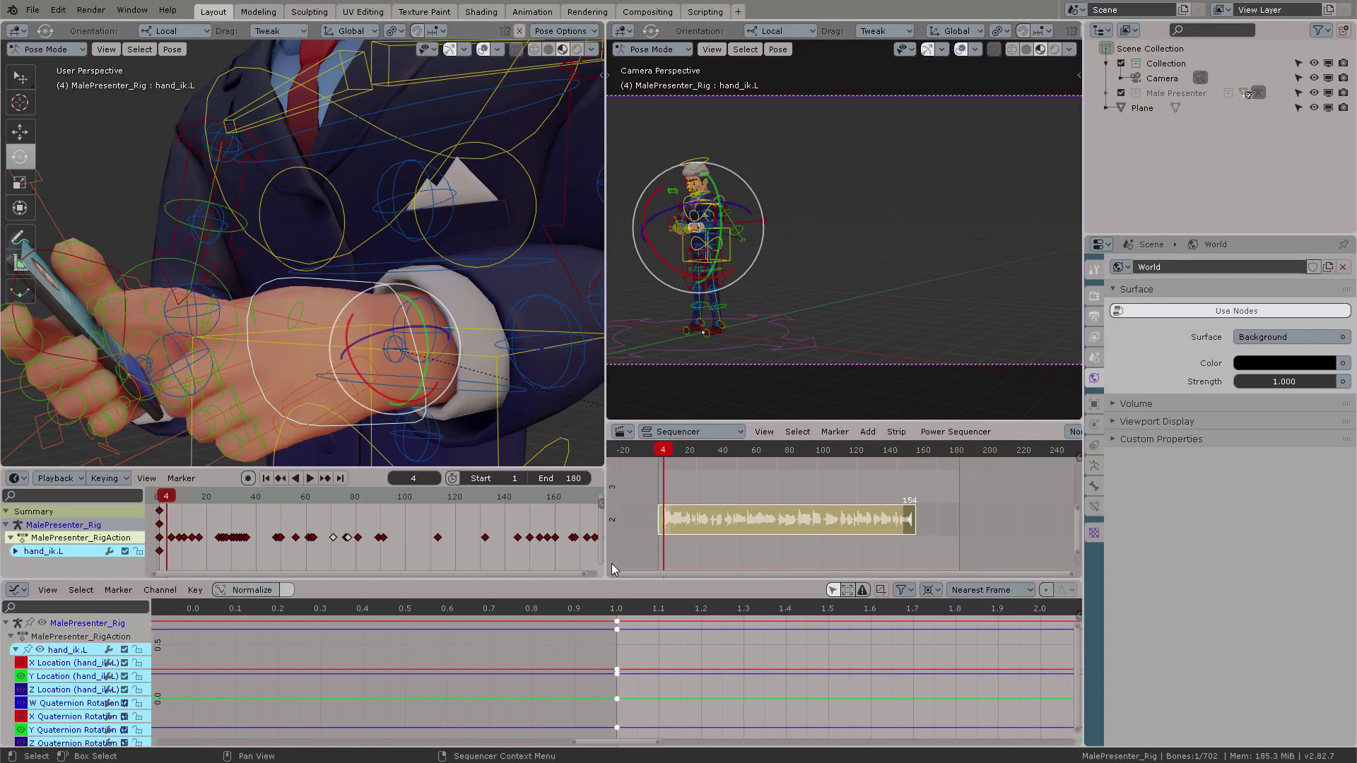
# Reposition the left hand control, hand_ik.L, and insert a keyframe at frame 13.
pyautogui.moveTo(371, 251); pyautogui.dragTo(301, 269, button='middle')
pyautogui.press('g')
pyautogui.click(344, 291)
pyautogui.press('i')
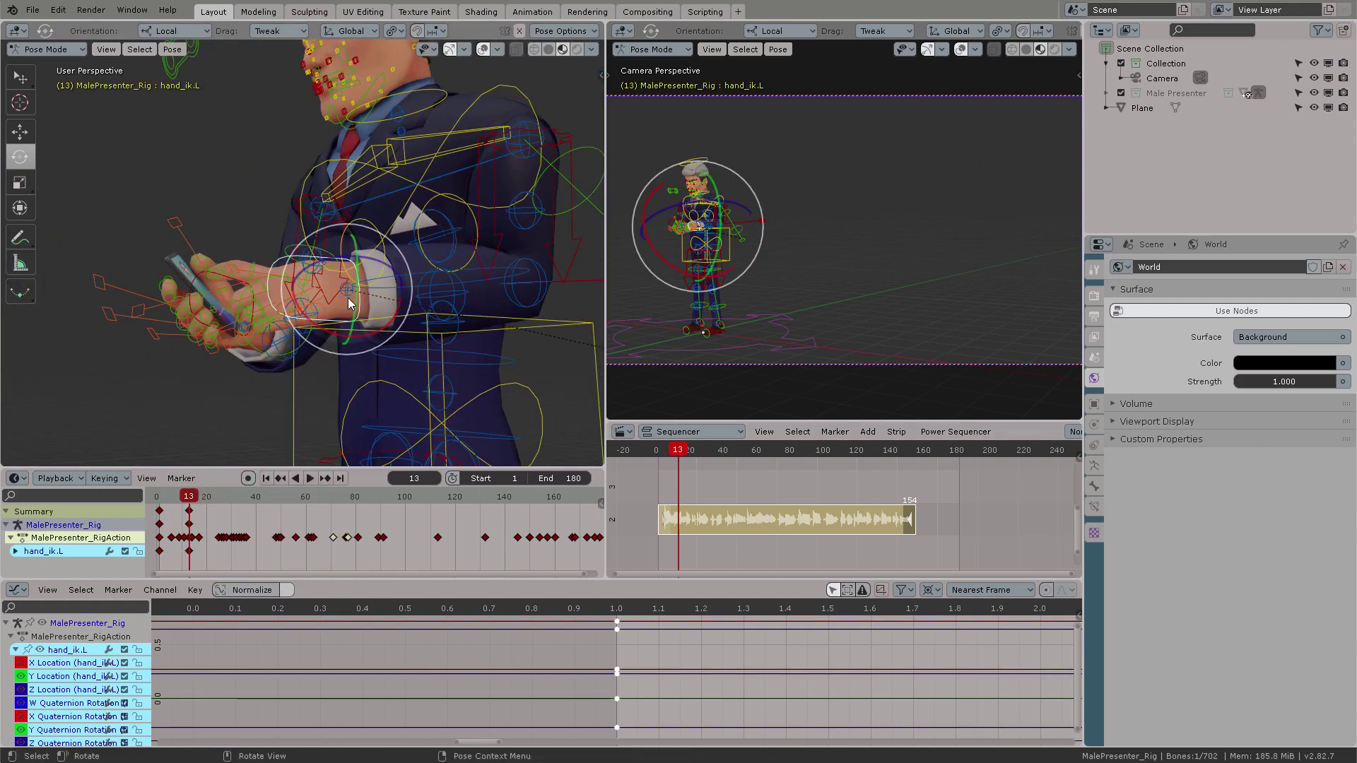
# Advance three frames, then move and rotate the hand_ik.L control to refine the left hand's pose.
pyautogui.press('Right')
pyautogui.press('Right')
pyautogui.press('Right')
pyautogui.moveTo(205, 283); pyautogui.dragTo(161, 277, button='middle')
pyautogui.press('g')
pyautogui.click(338, 263)
pyautogui.press('r')
pyautogui.click(332, 272)
pyautogui.moveTo(332, 272); pyautogui.dragTo(359, 307, button='middle')
pyautogui.press('r')
pyautogui.click(332, 339)
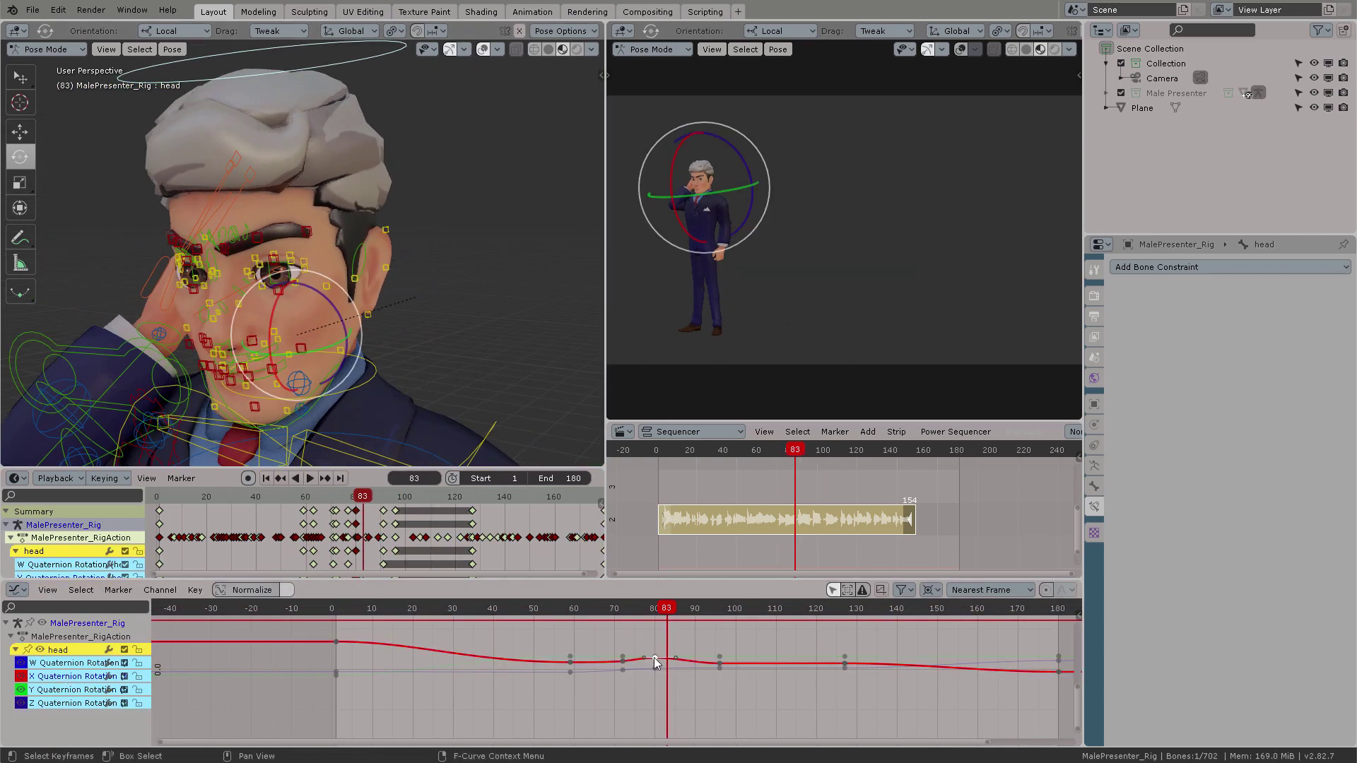
# Isolate the head's X Quaternion Rotation curve and adjust the height of its keyframe near frame 105.
pyautogui.click(57, 677)
pyautogui.hotkey('shift', 'h')
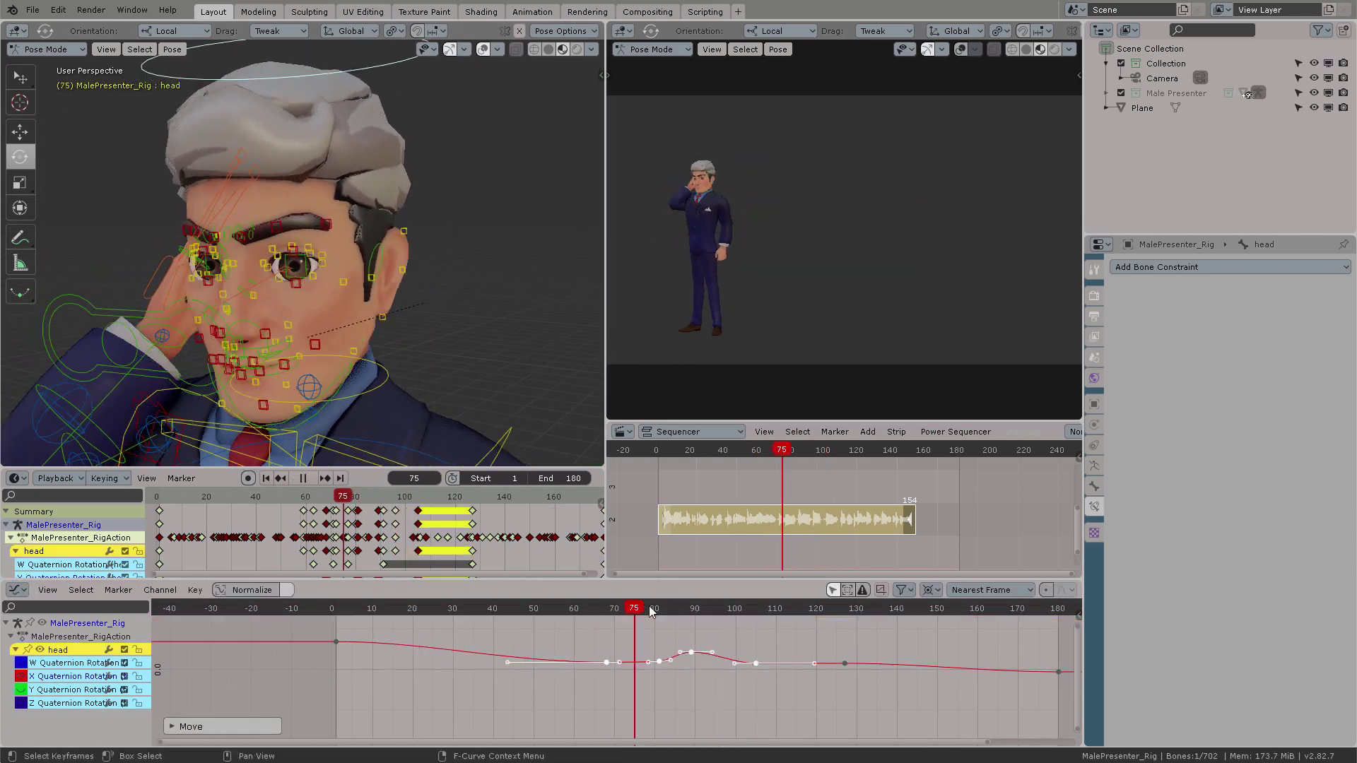
pyautogui.click(756, 664)
pyautogui.moveTo(756, 664); pyautogui.dragTo(755, 657)
pyautogui.moveTo(771, 611); pyautogui.dragTo(742, 610)
pyautogui.moveTo(755, 657); pyautogui.dragTo(756, 667)
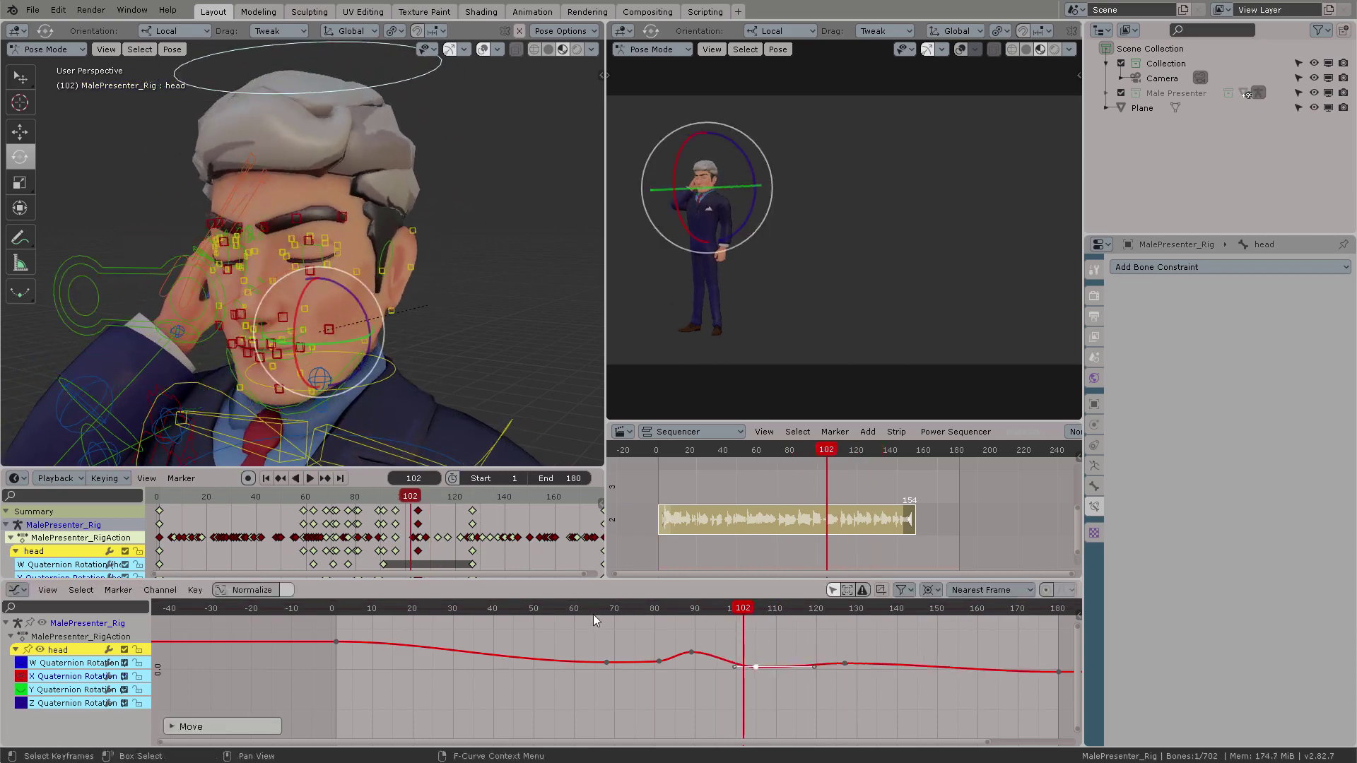
pyautogui.moveTo(595, 612); pyautogui.dragTo(521, 612)
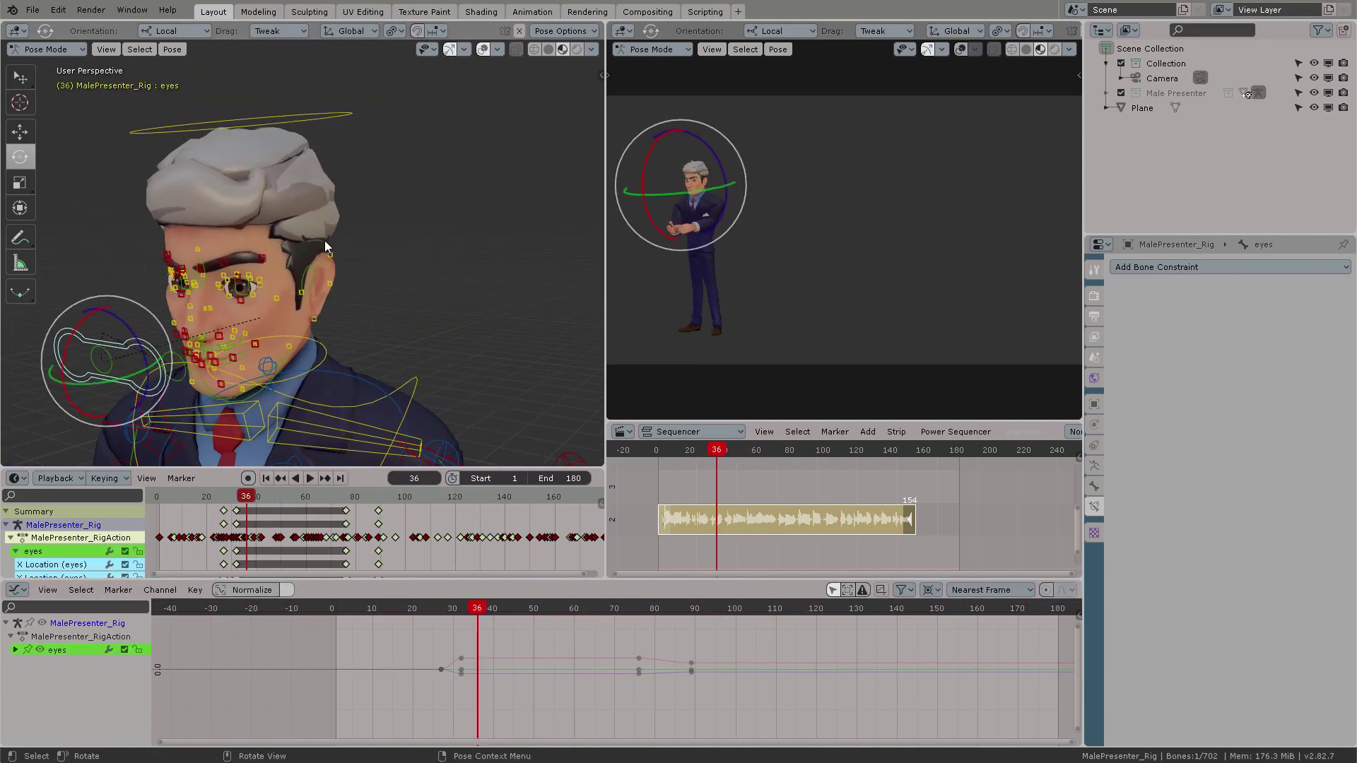
# Insert a keyframe for the eyes control at frame 50 and play back the animation.
pyautogui.press('i')
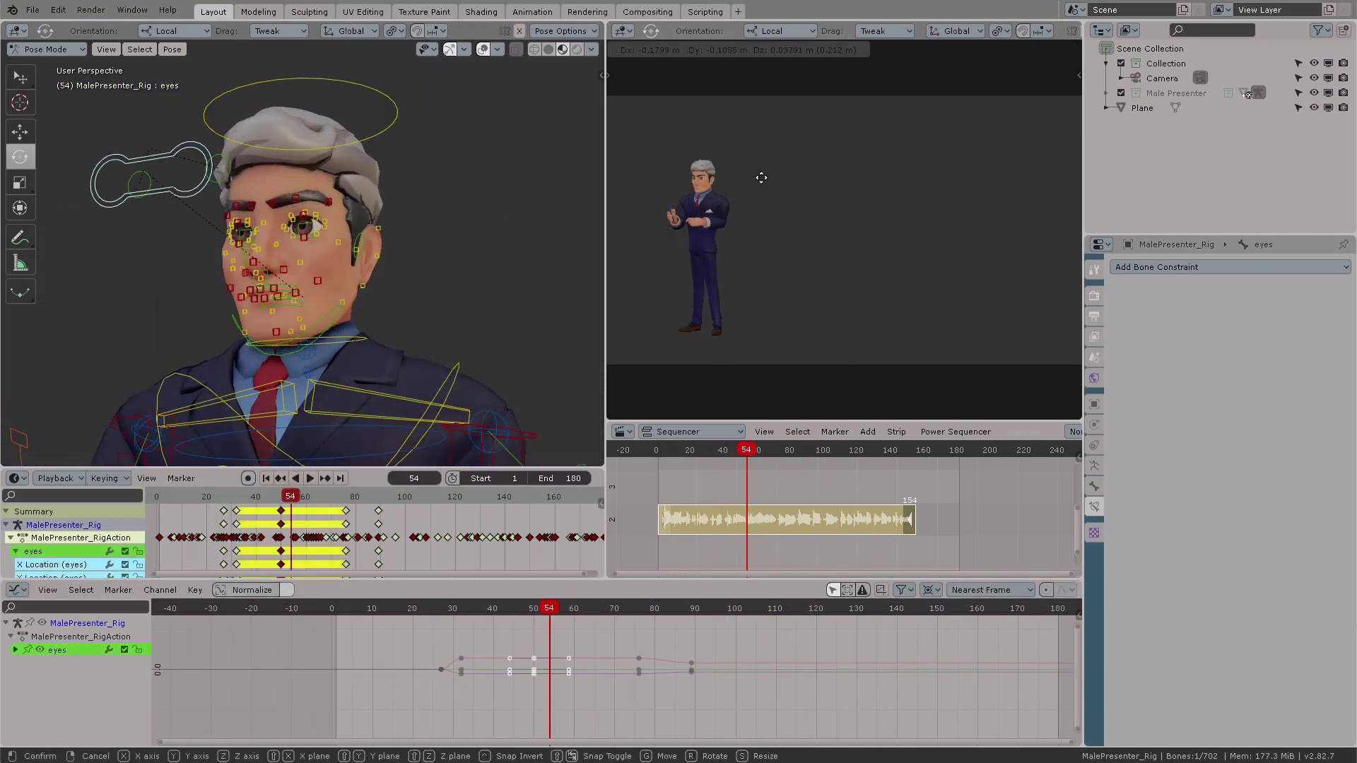
pyautogui.press('space')
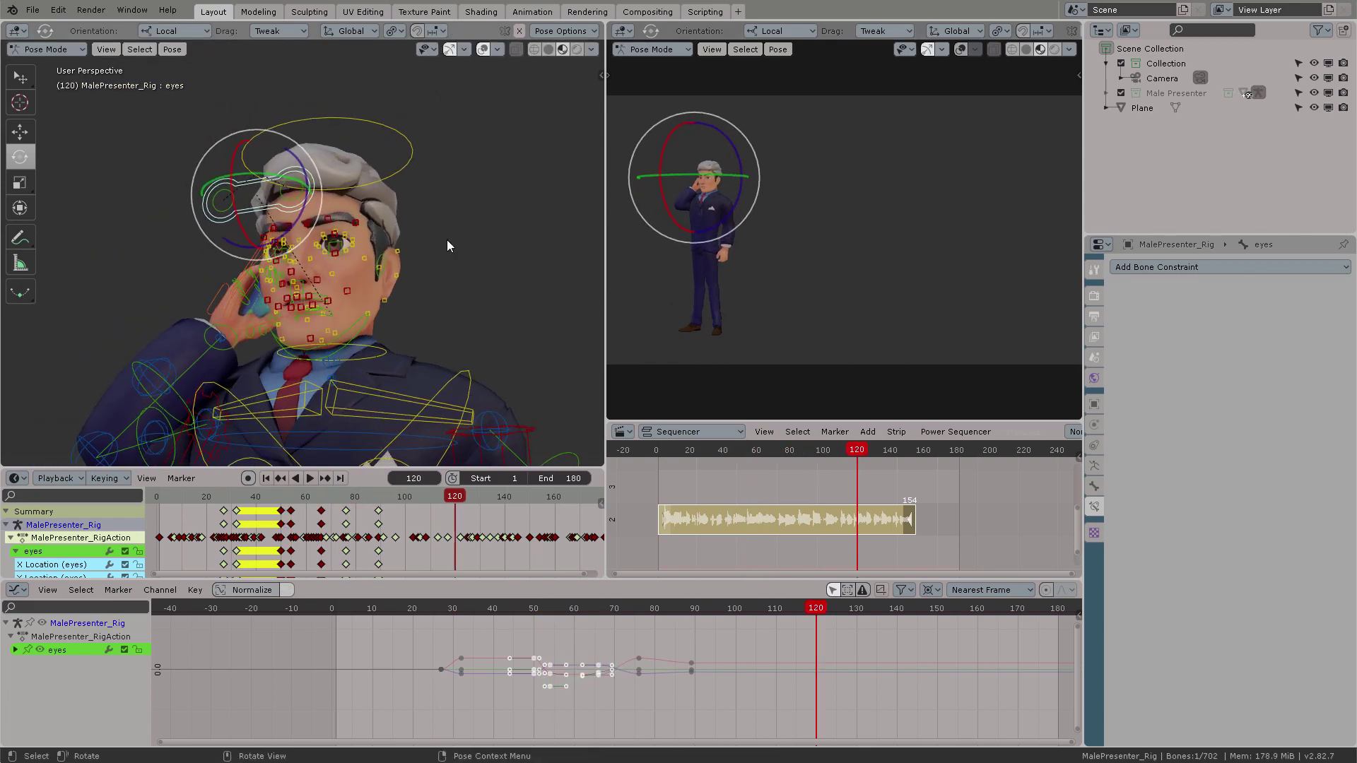
pyautogui.click(597, 609)
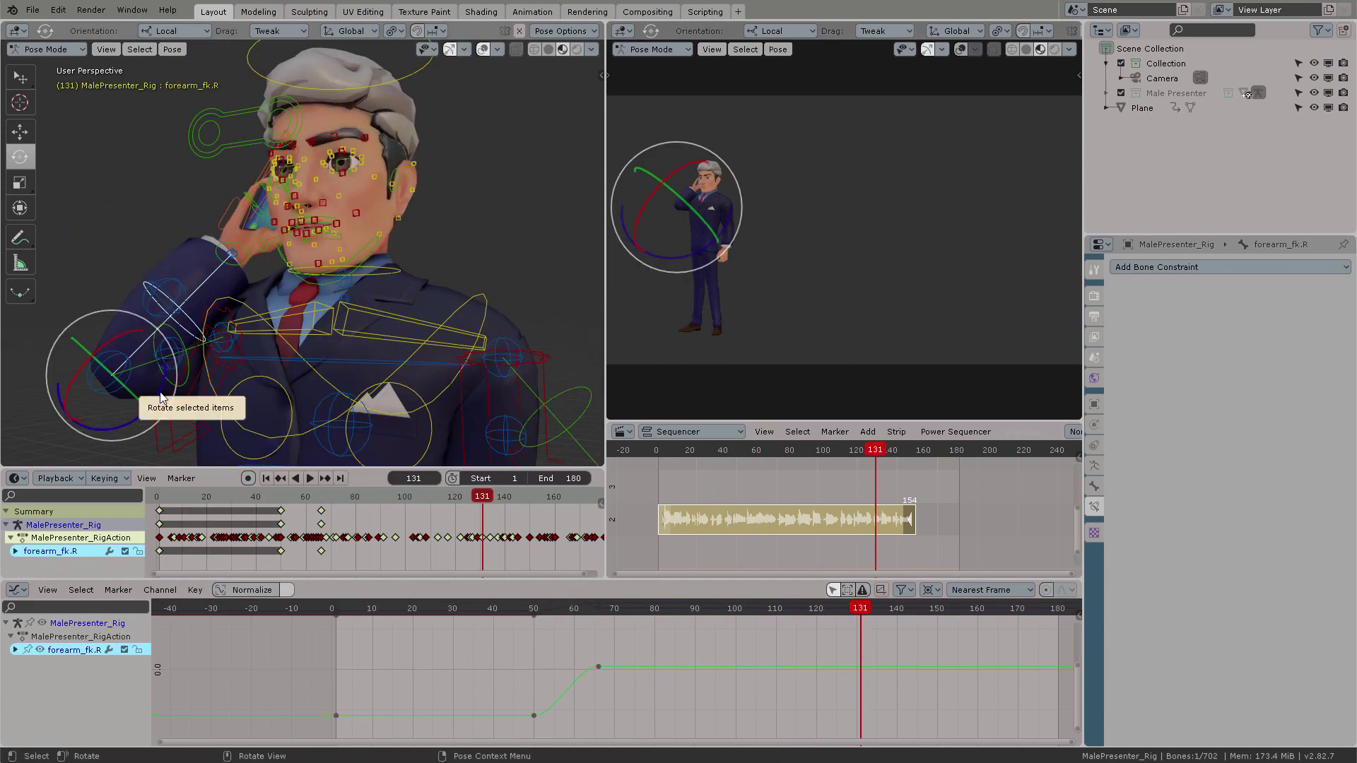
# Rotate the right forearm control, forearm_fk.R, at frame 131.
pyautogui.press('r')
pyautogui.click(210, 350)
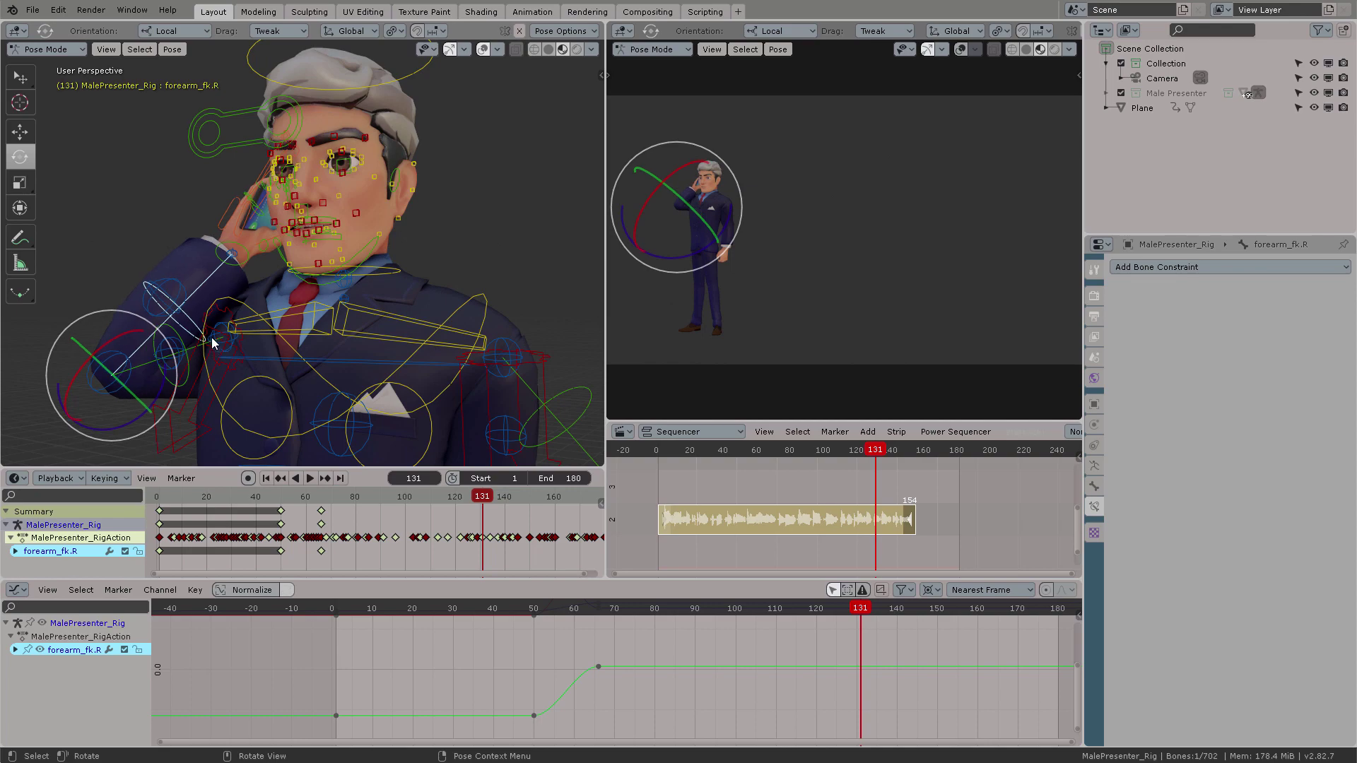